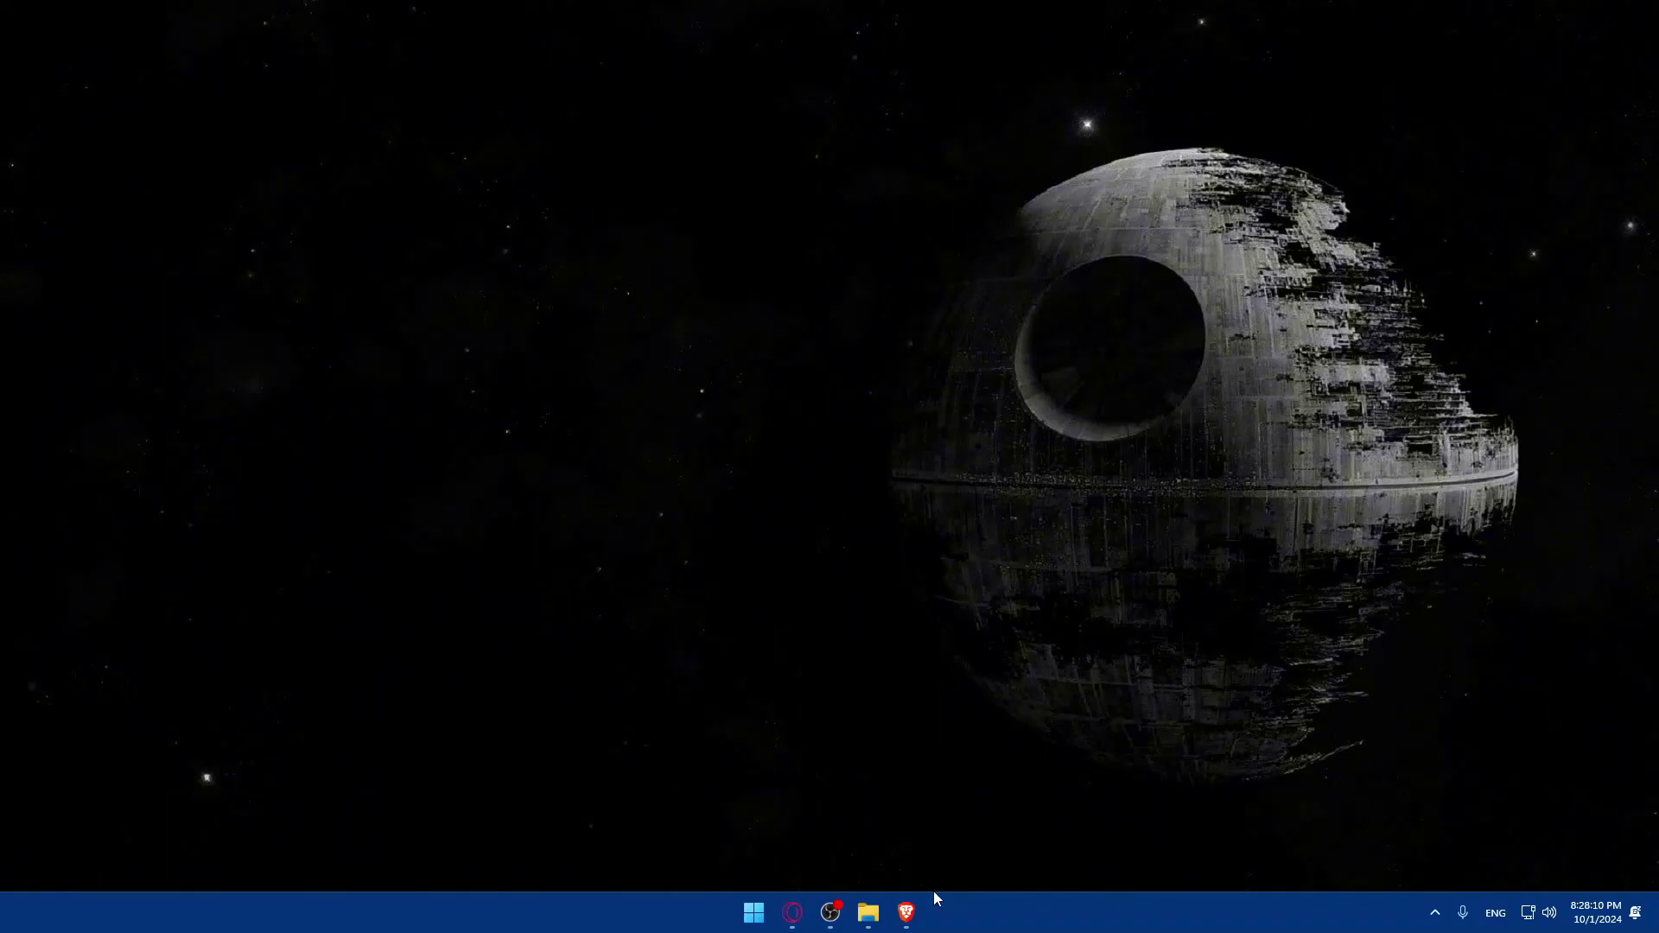
Switch to the Brave browser and load semrush.com
click(905, 913)
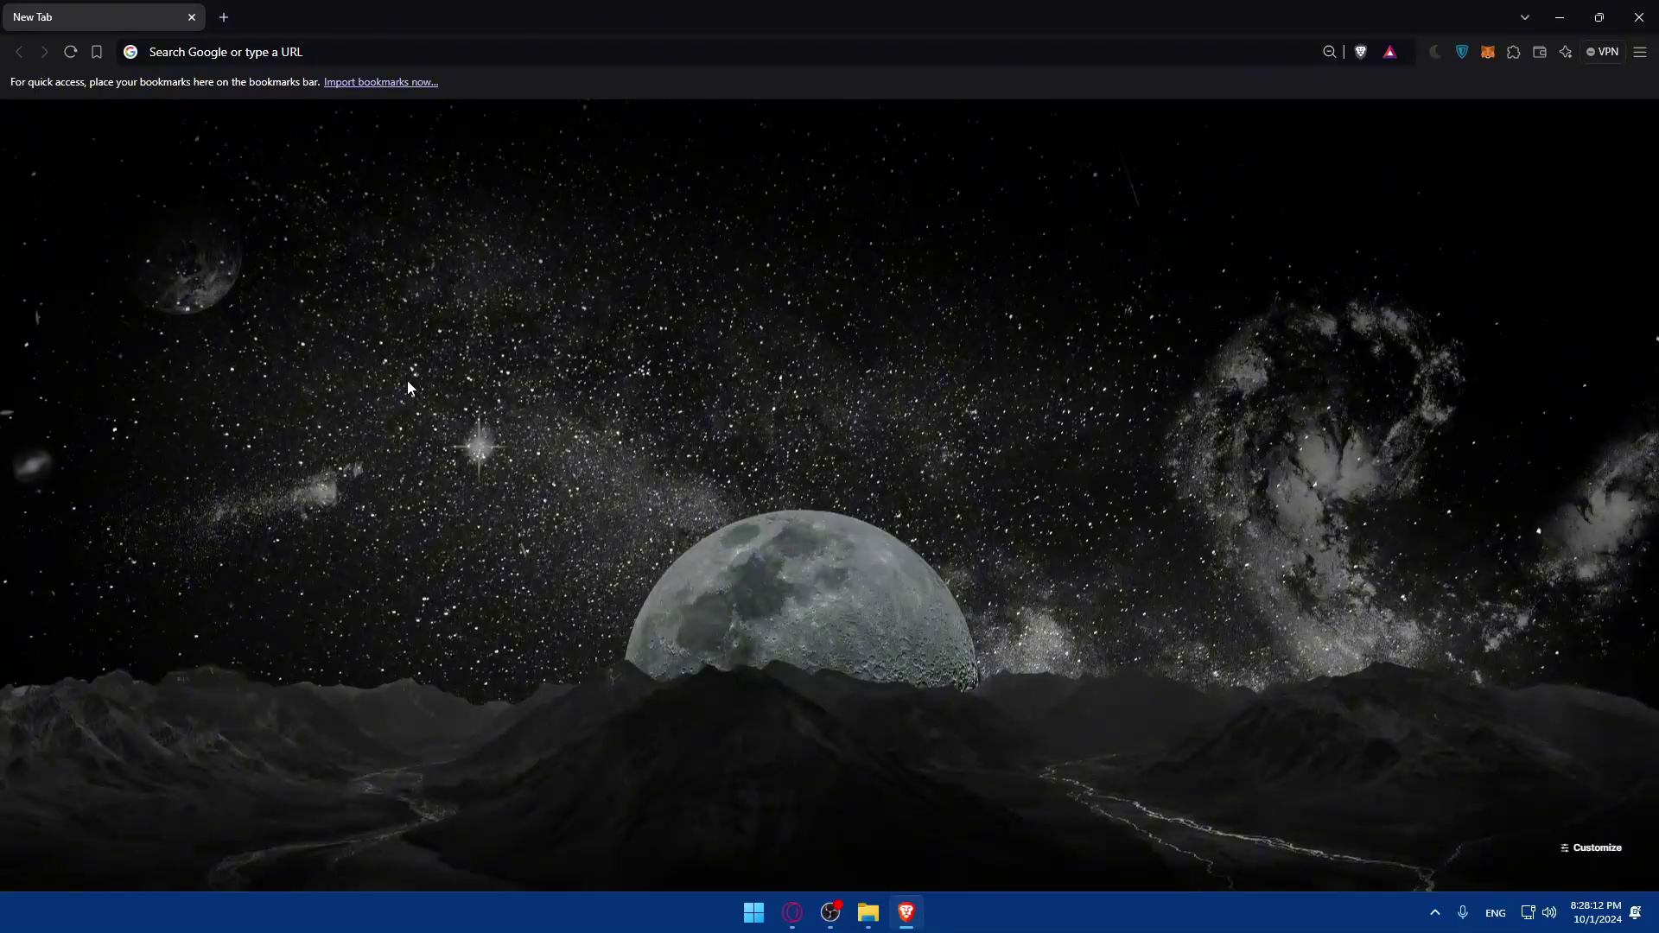
click(792, 912)
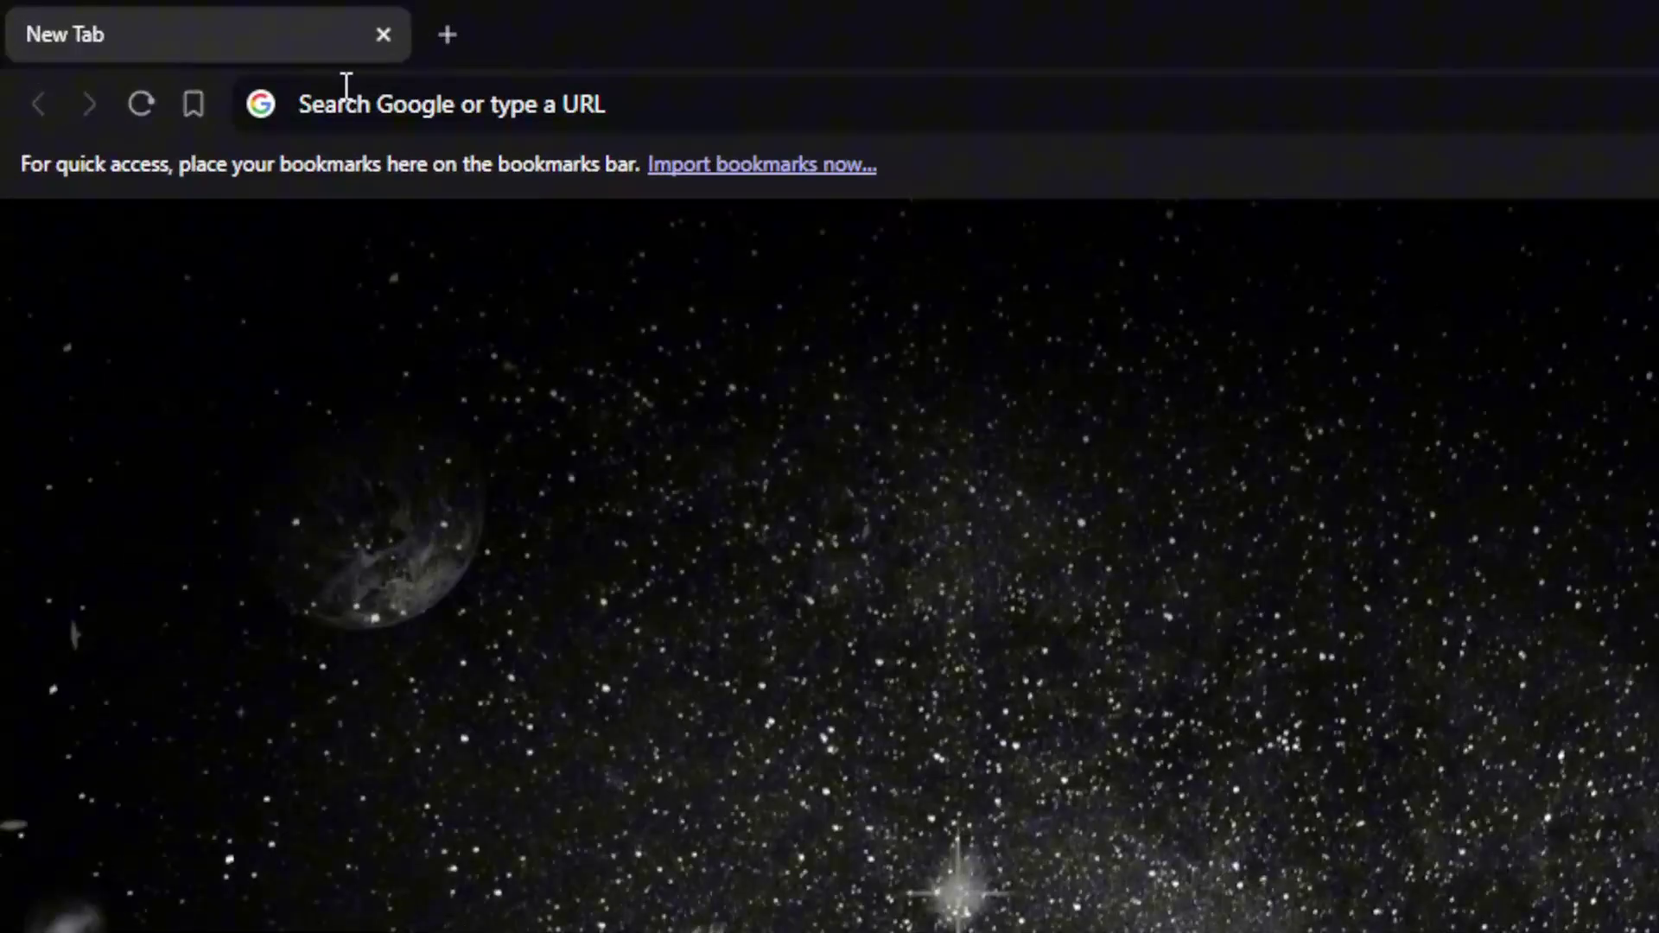
click(345, 84)
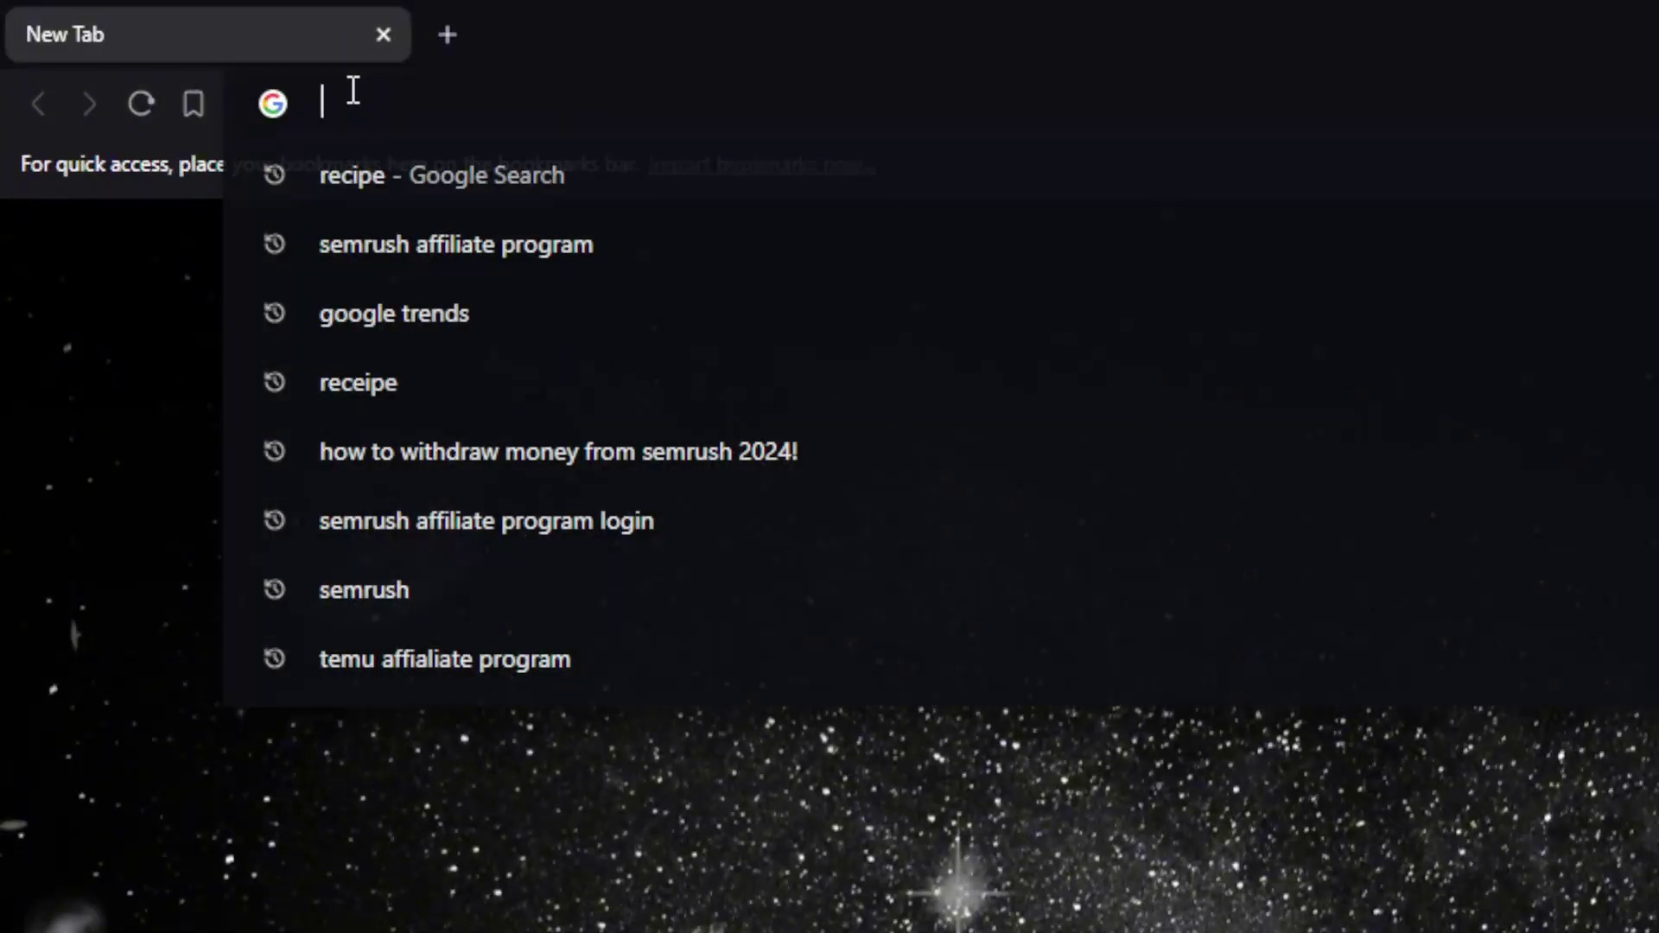
text(senrush)
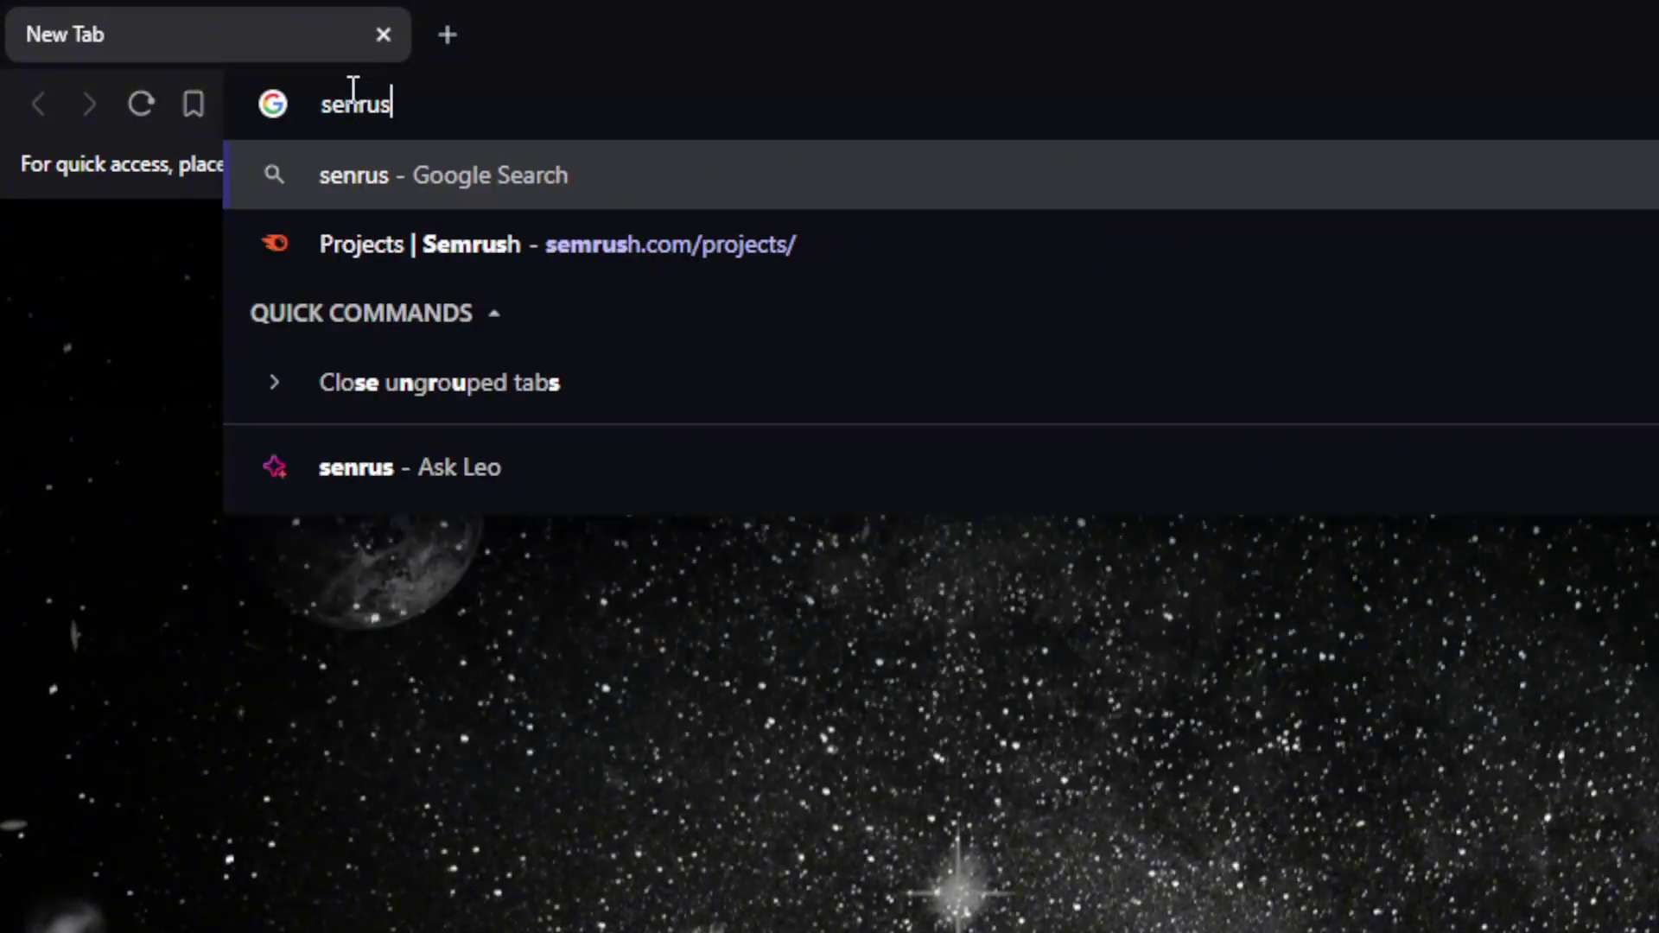
key(BackSpace)
key(BackSpace)
key(BackSpace)
key(BackSpace)
key(BackSpace)
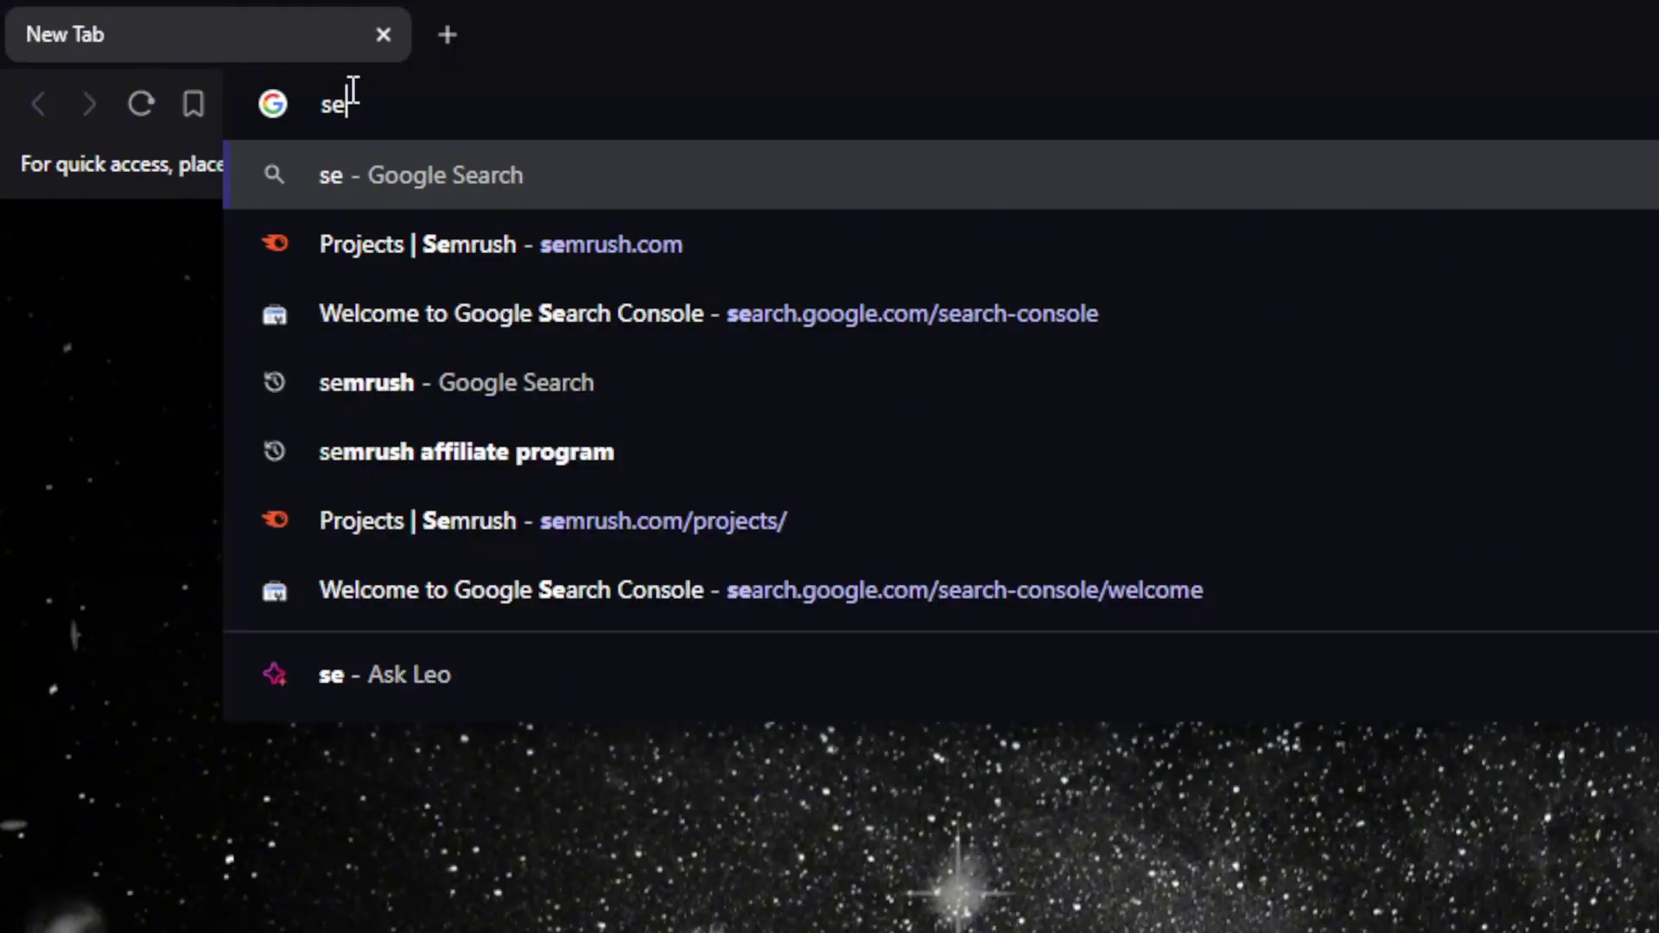
text(mrush.com)
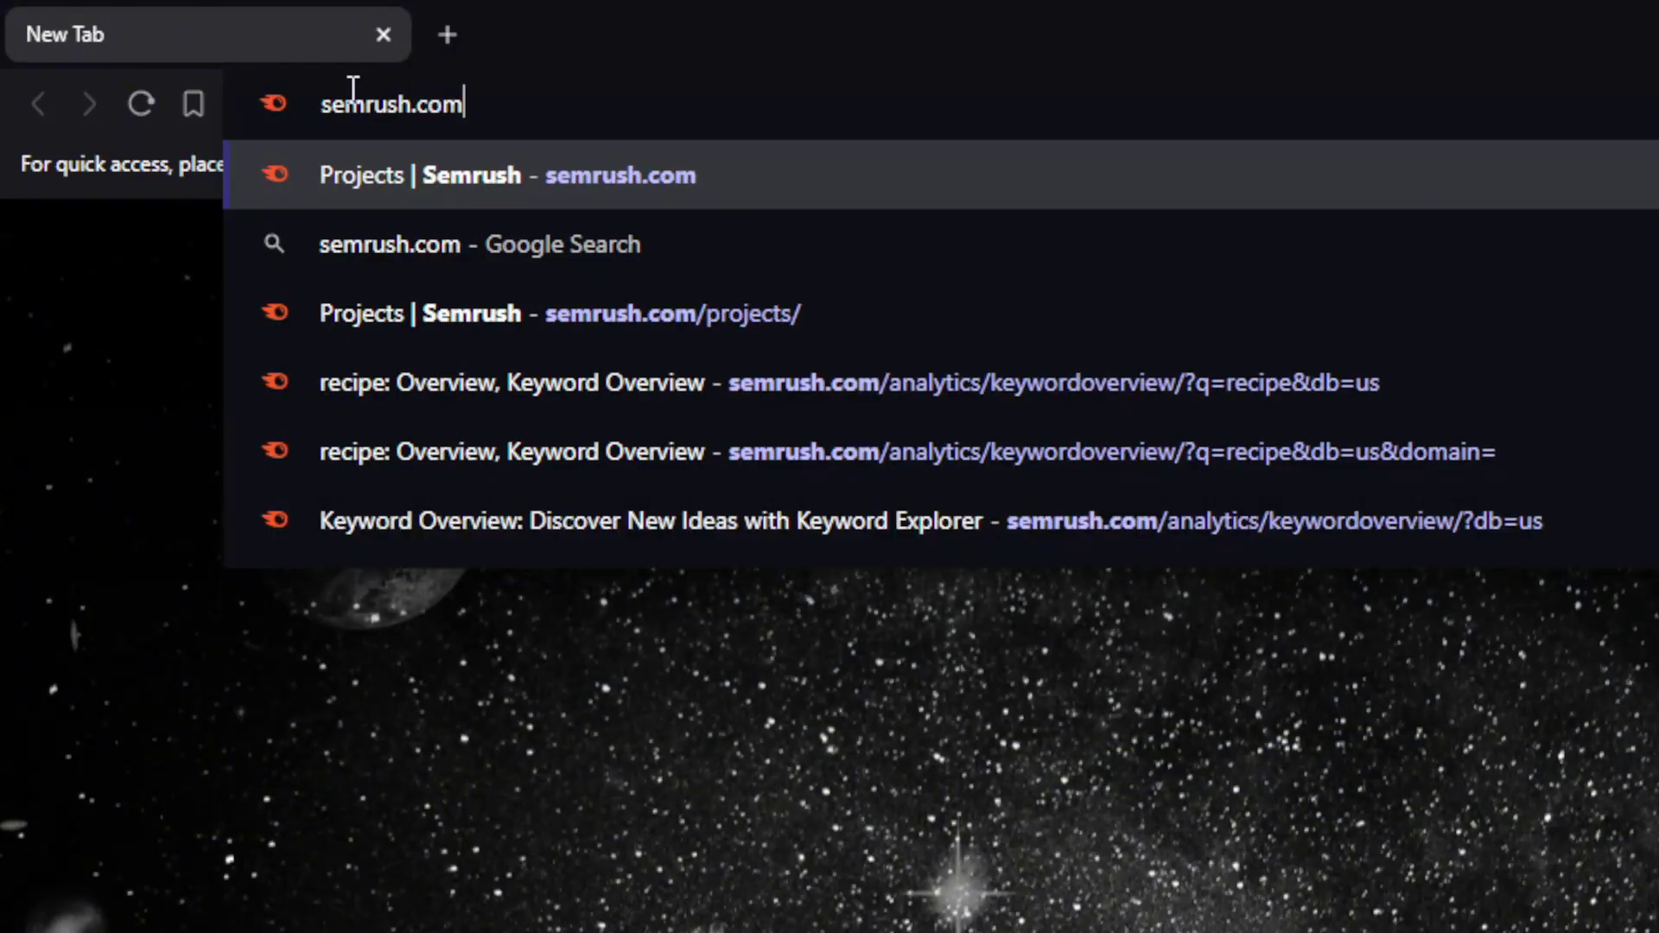
key(Return)
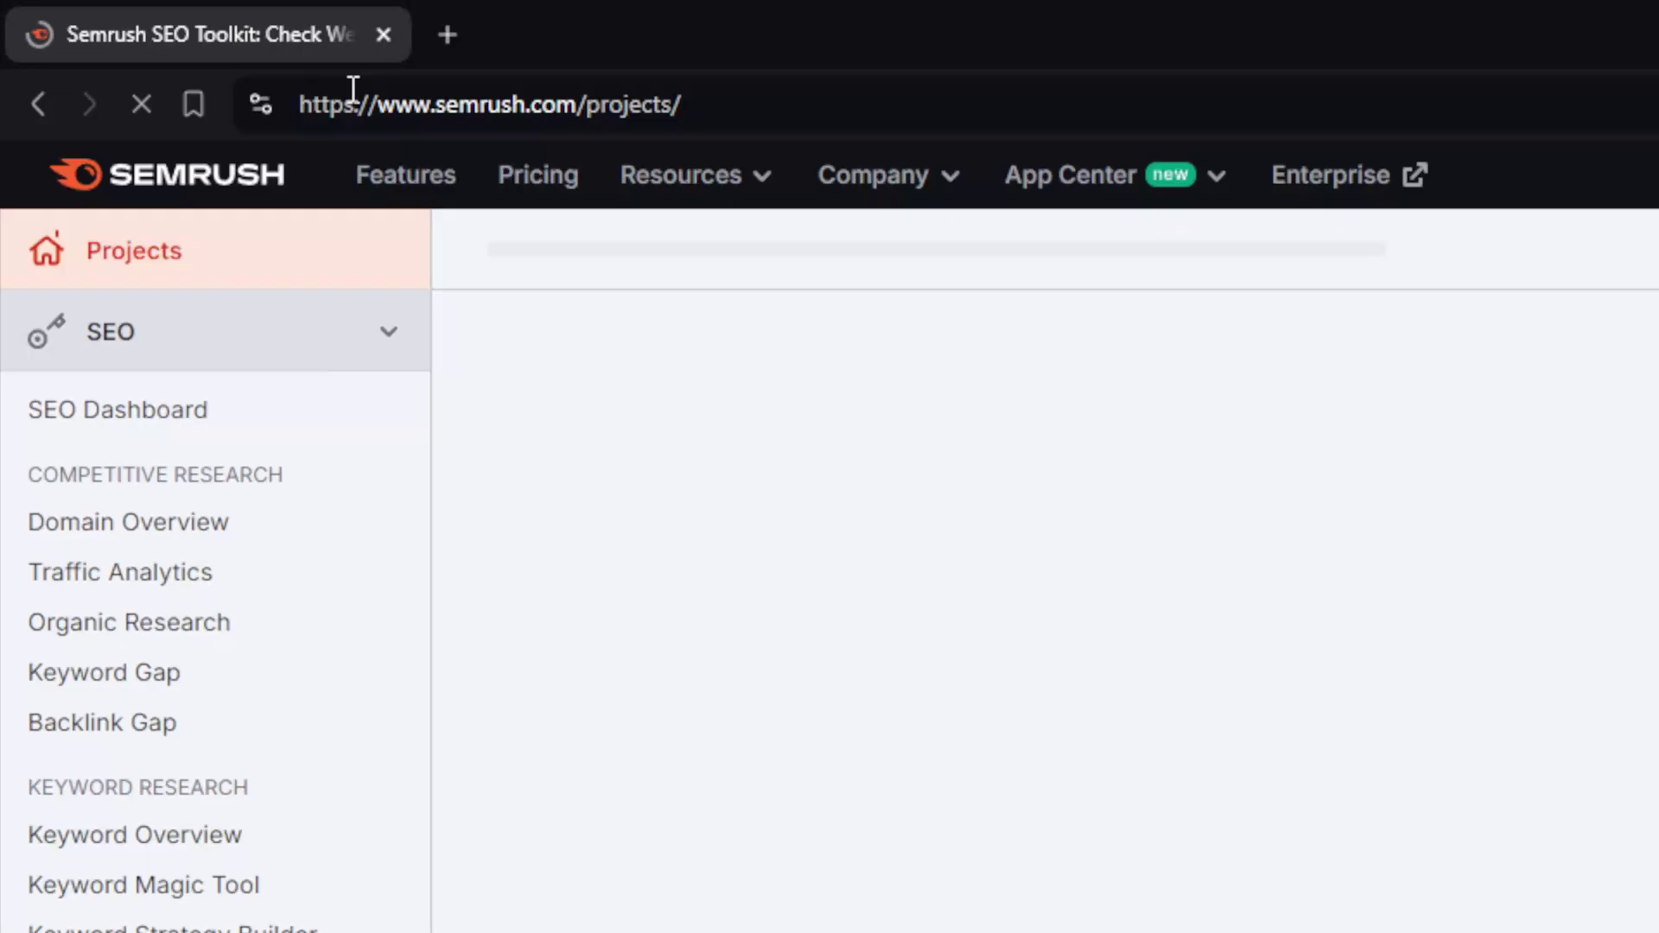
Open semrush.com in a new private browser window
key(ctrl+shift+n)
text(semrush.com)
key(Return)
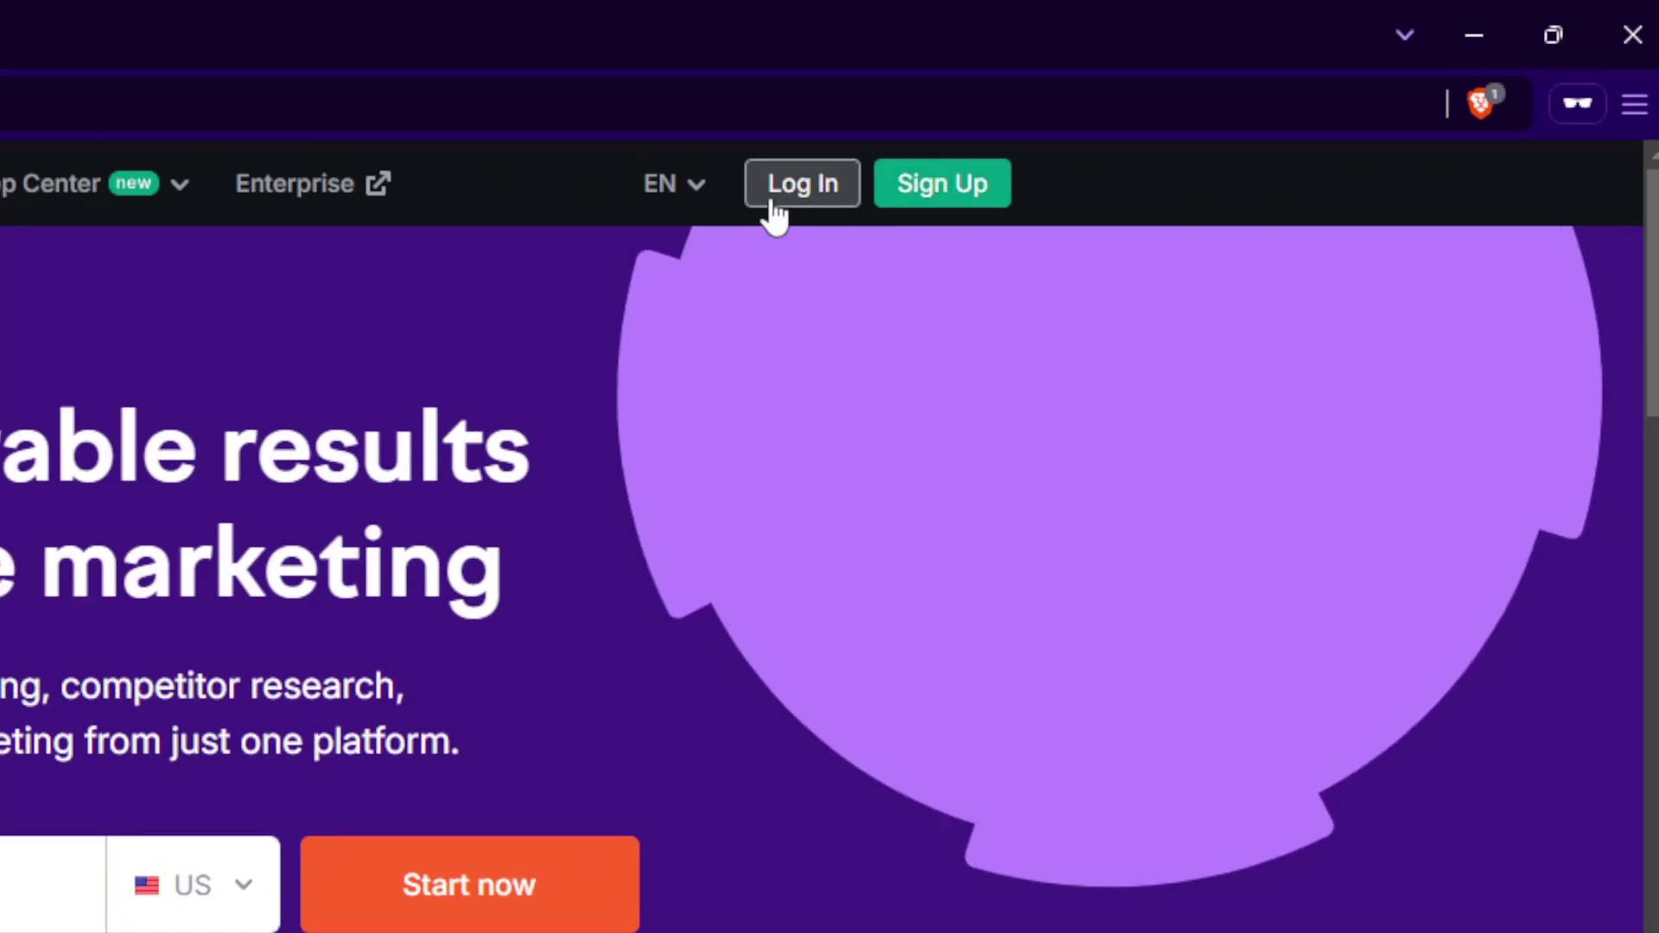
View the Semrush log-in page and its account creation form with the Google sign-up option
click(851, 192)
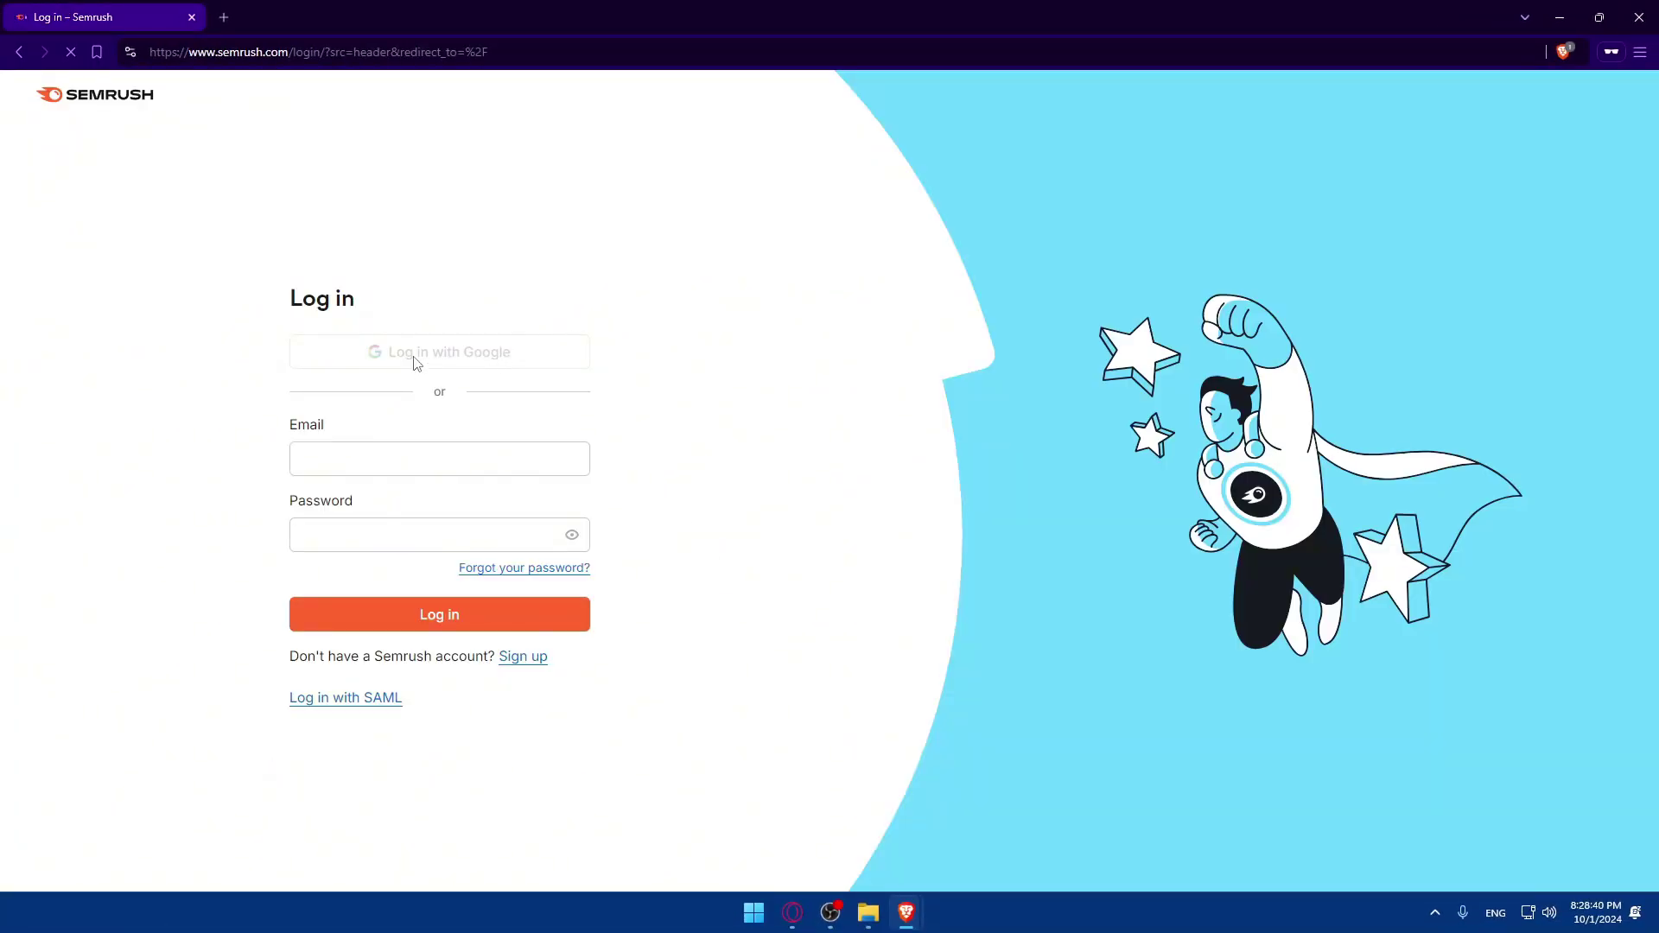
click(523, 658)
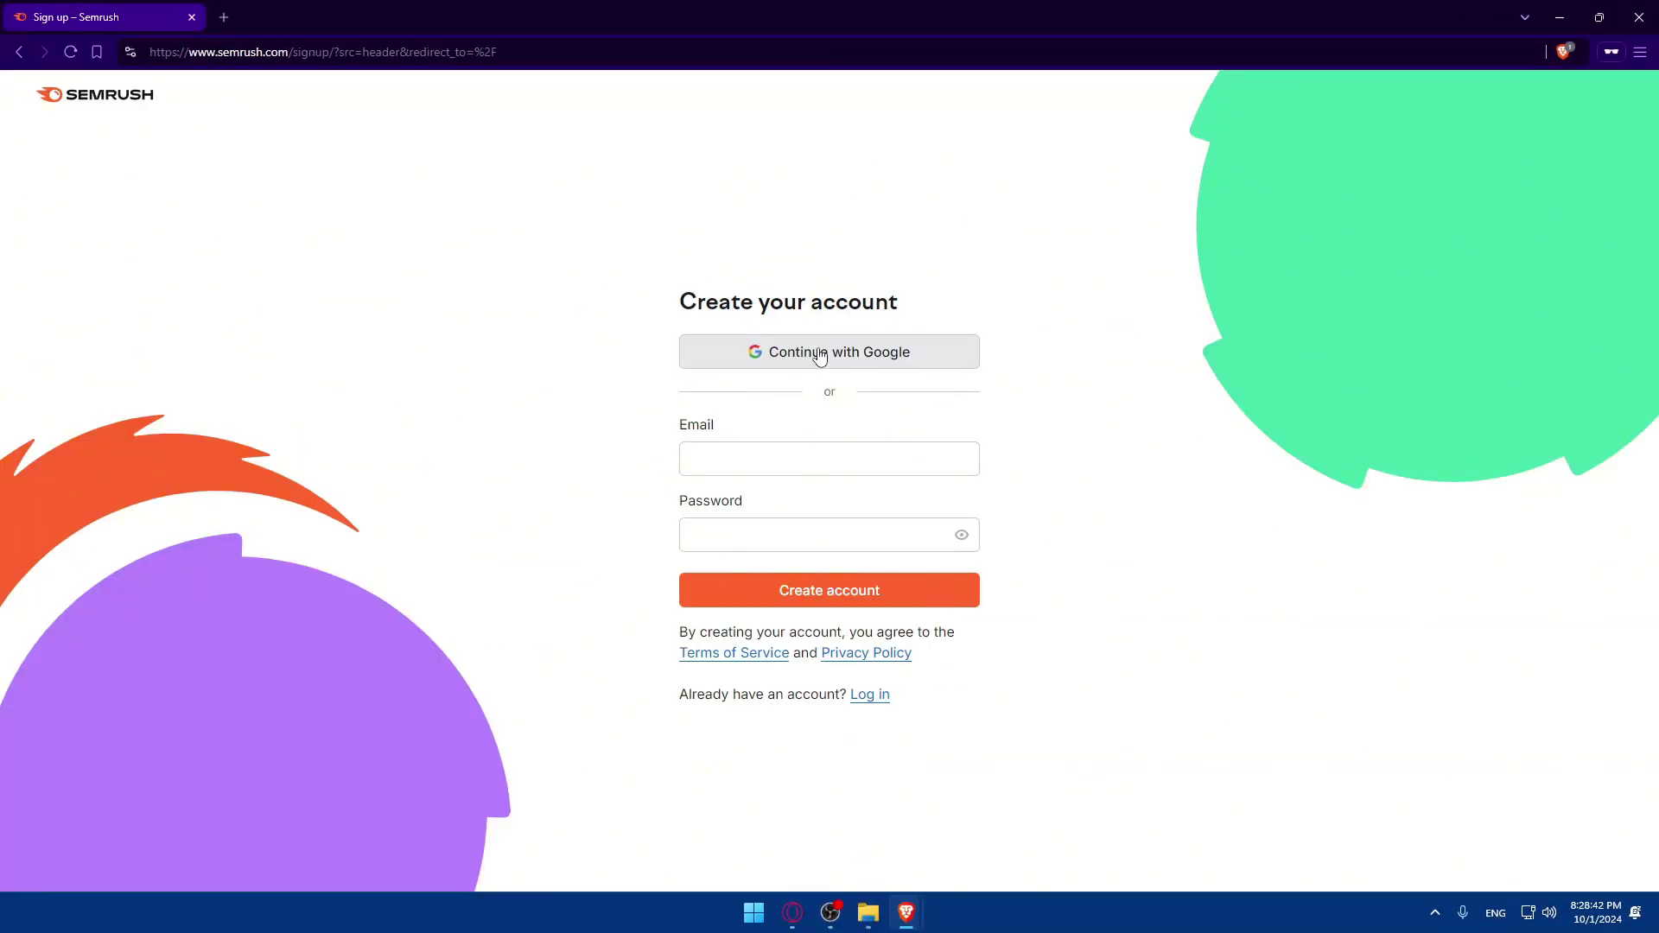
key(alt+Left)
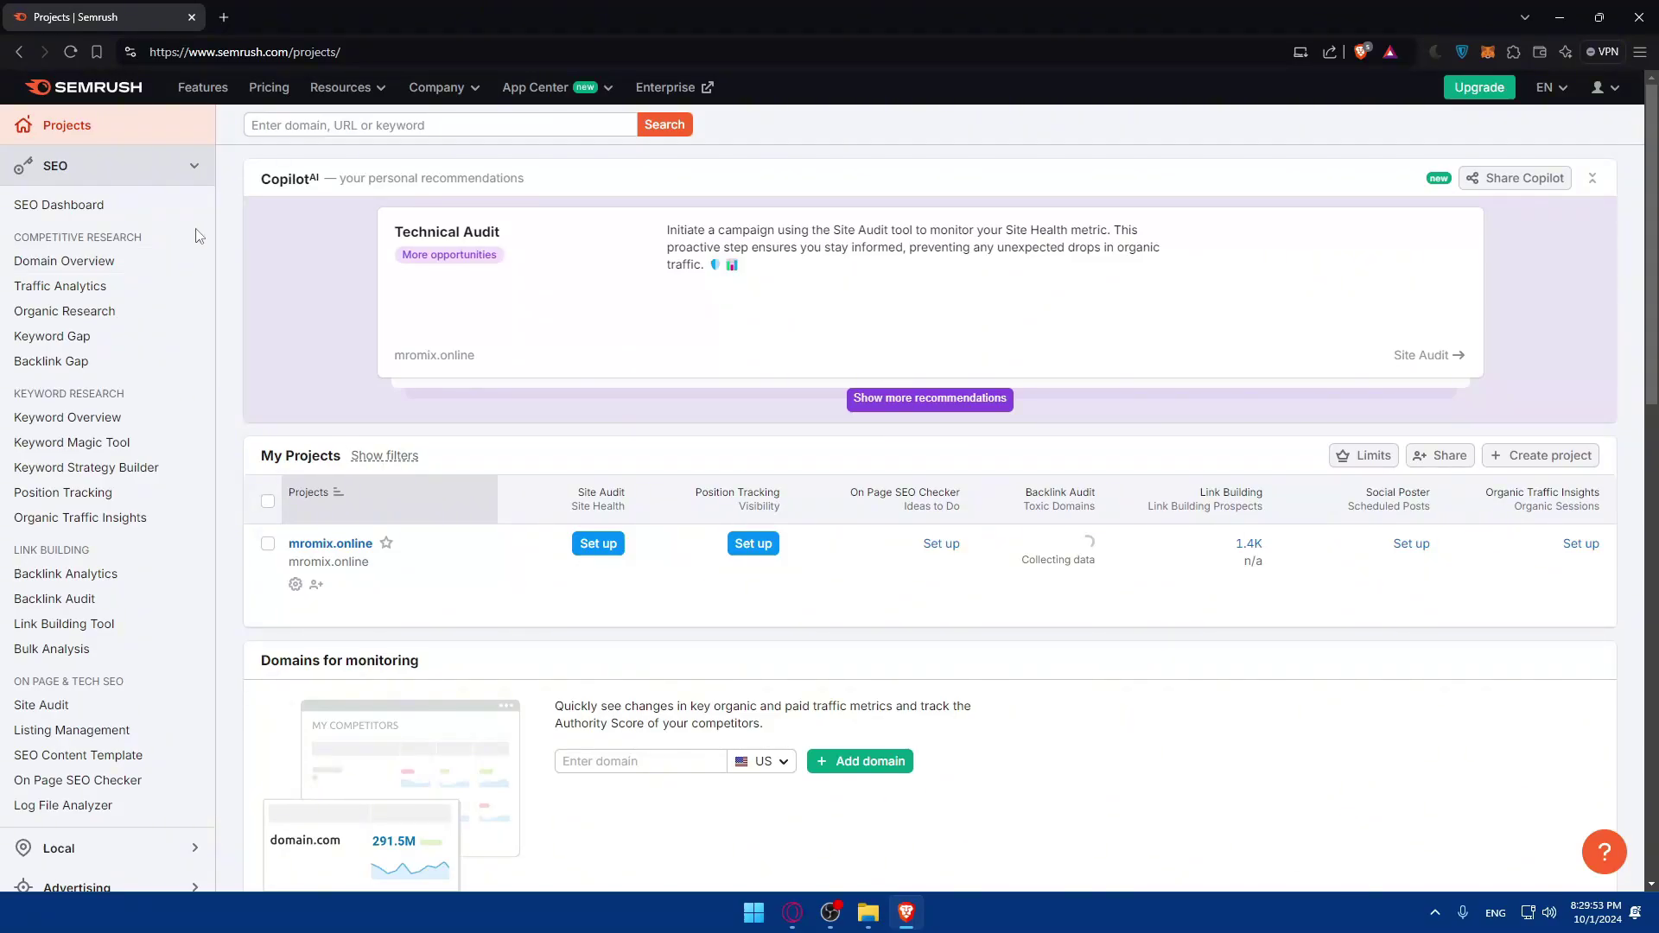
Look through the tools listed under the SEO and .Trends toolkits, leaving the SEO toolkit expanded
click(121, 168)
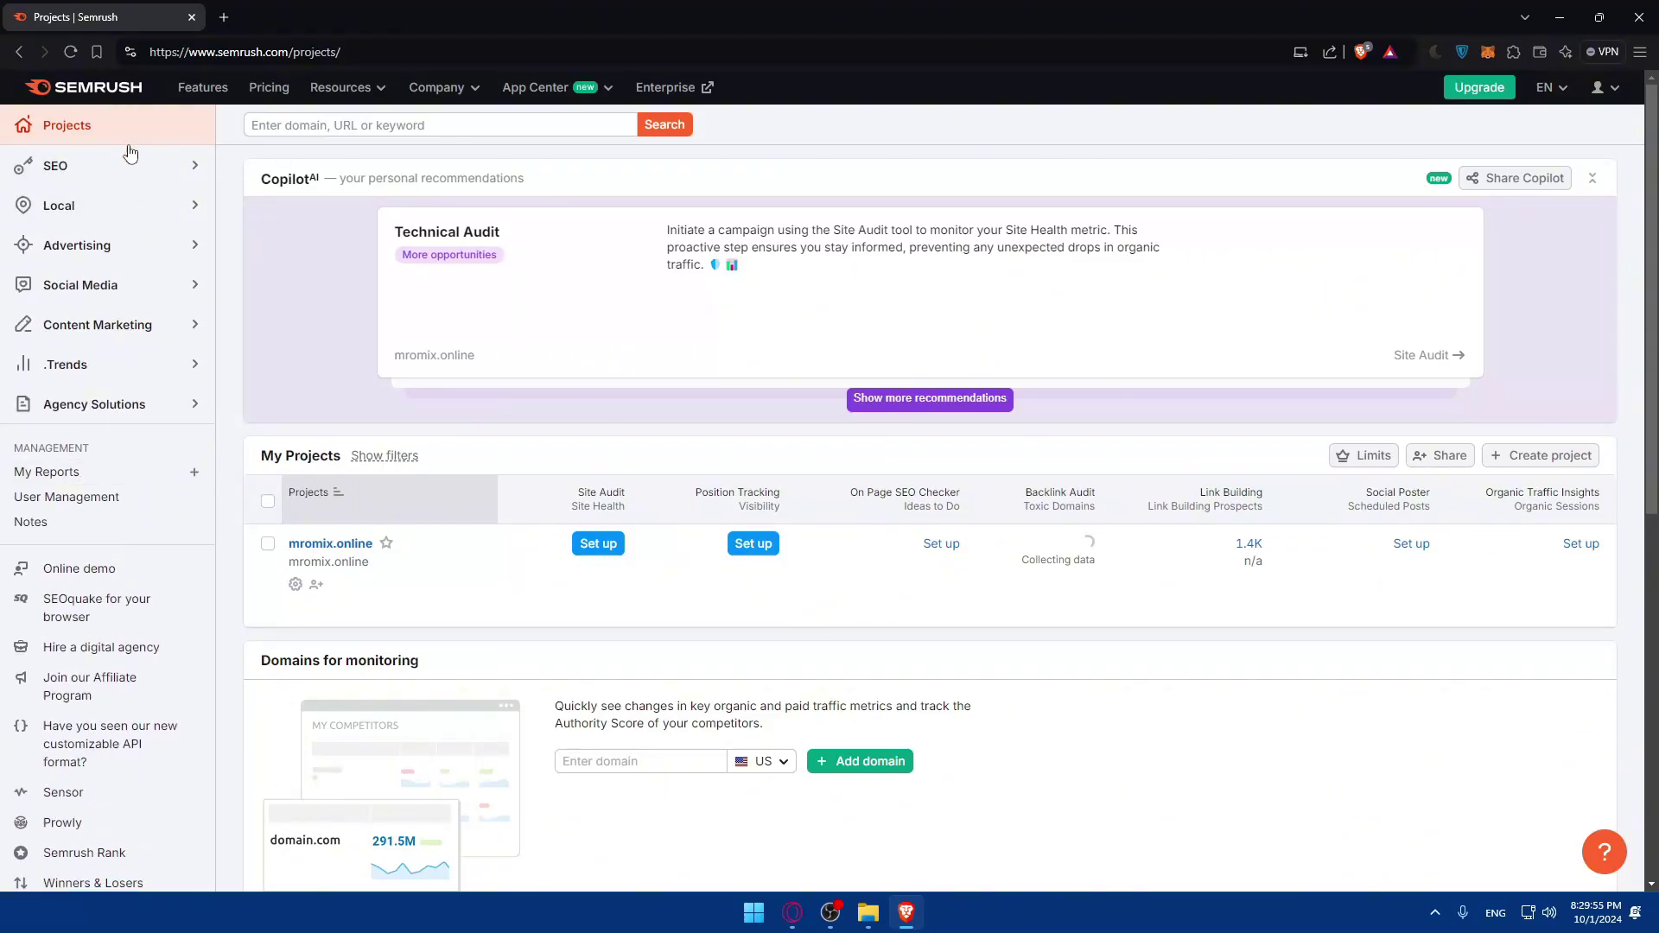
click(130, 164)
scroll(102, 324, down, 3)
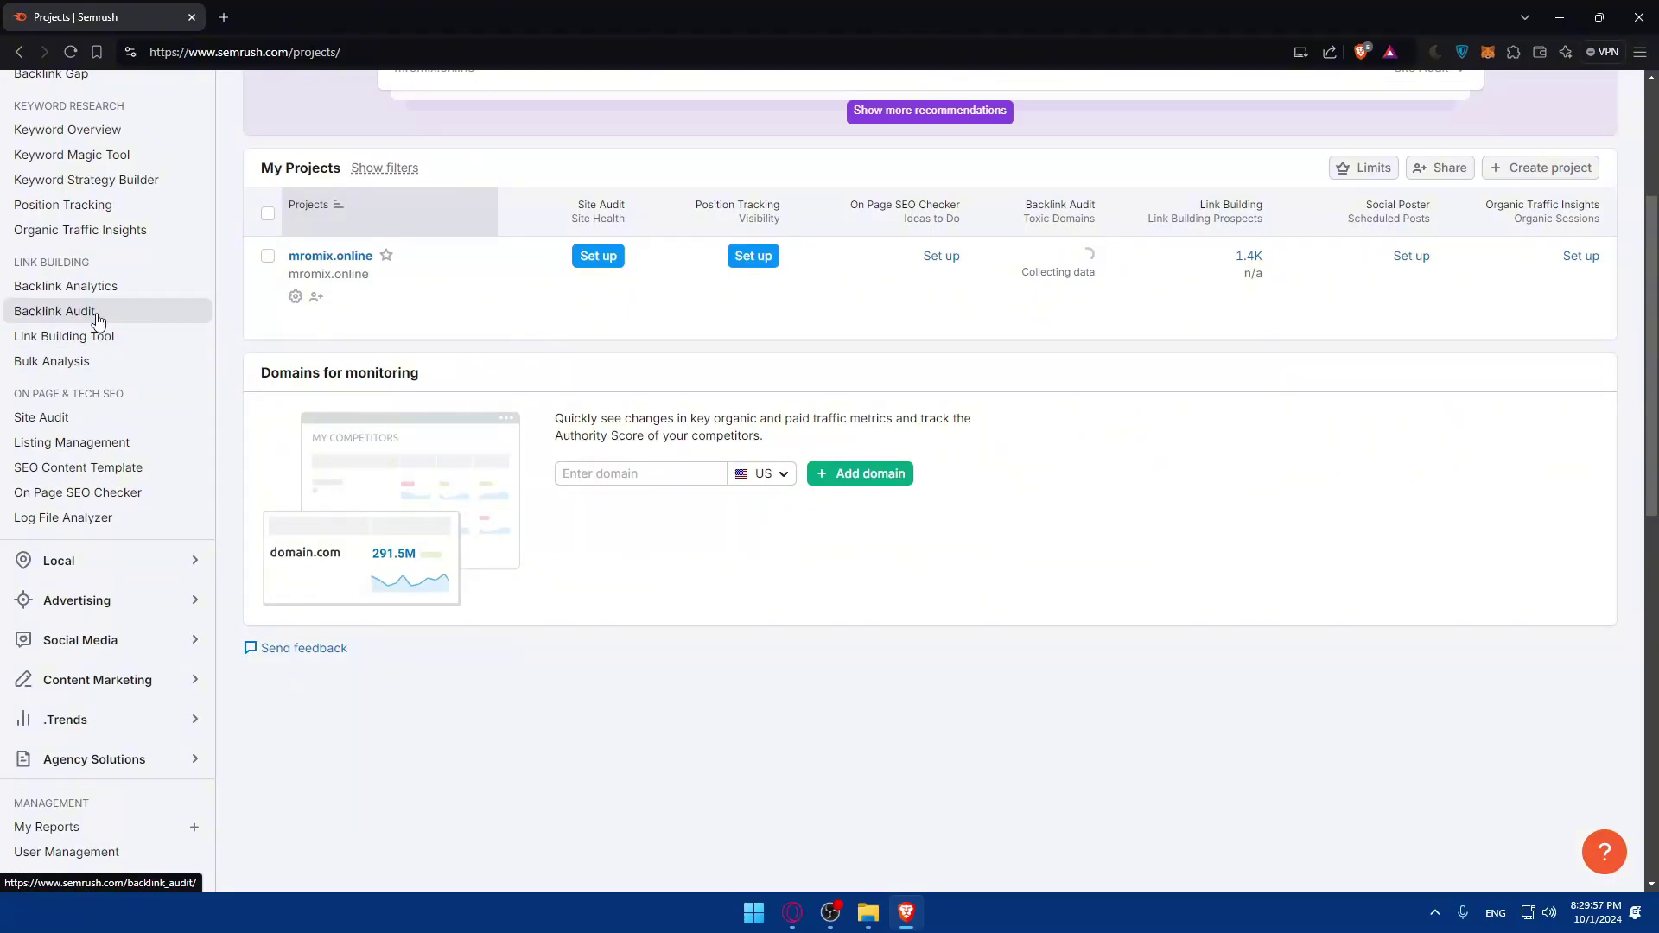
scroll(98, 319, up, 3)
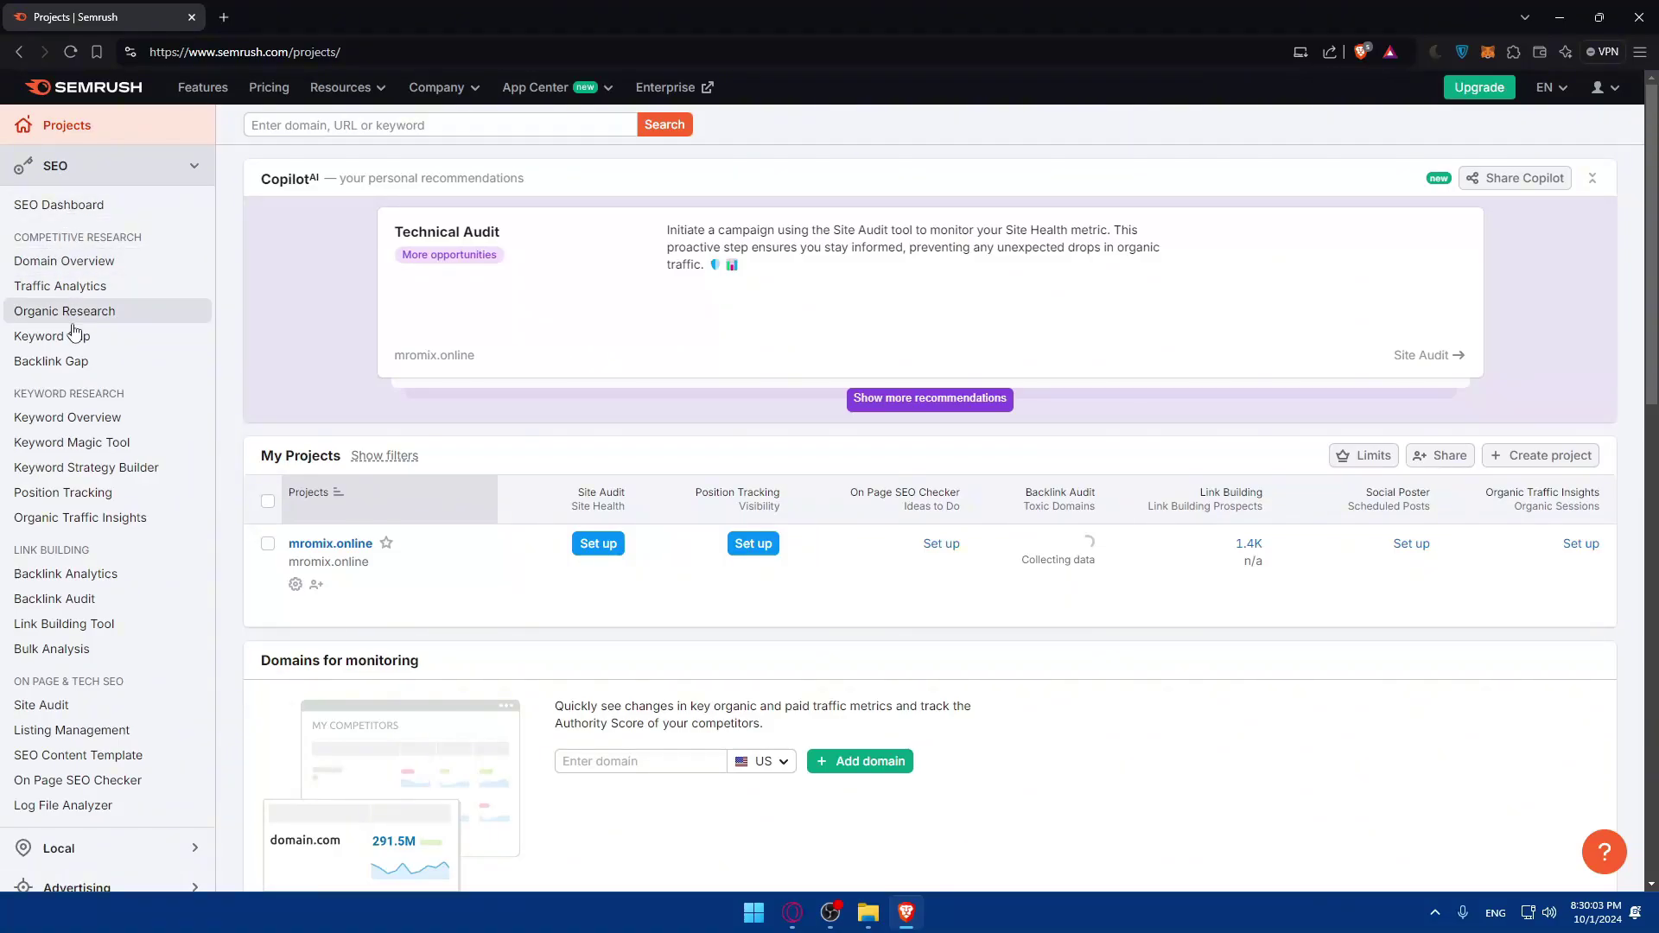
scroll(126, 466, down, 2)
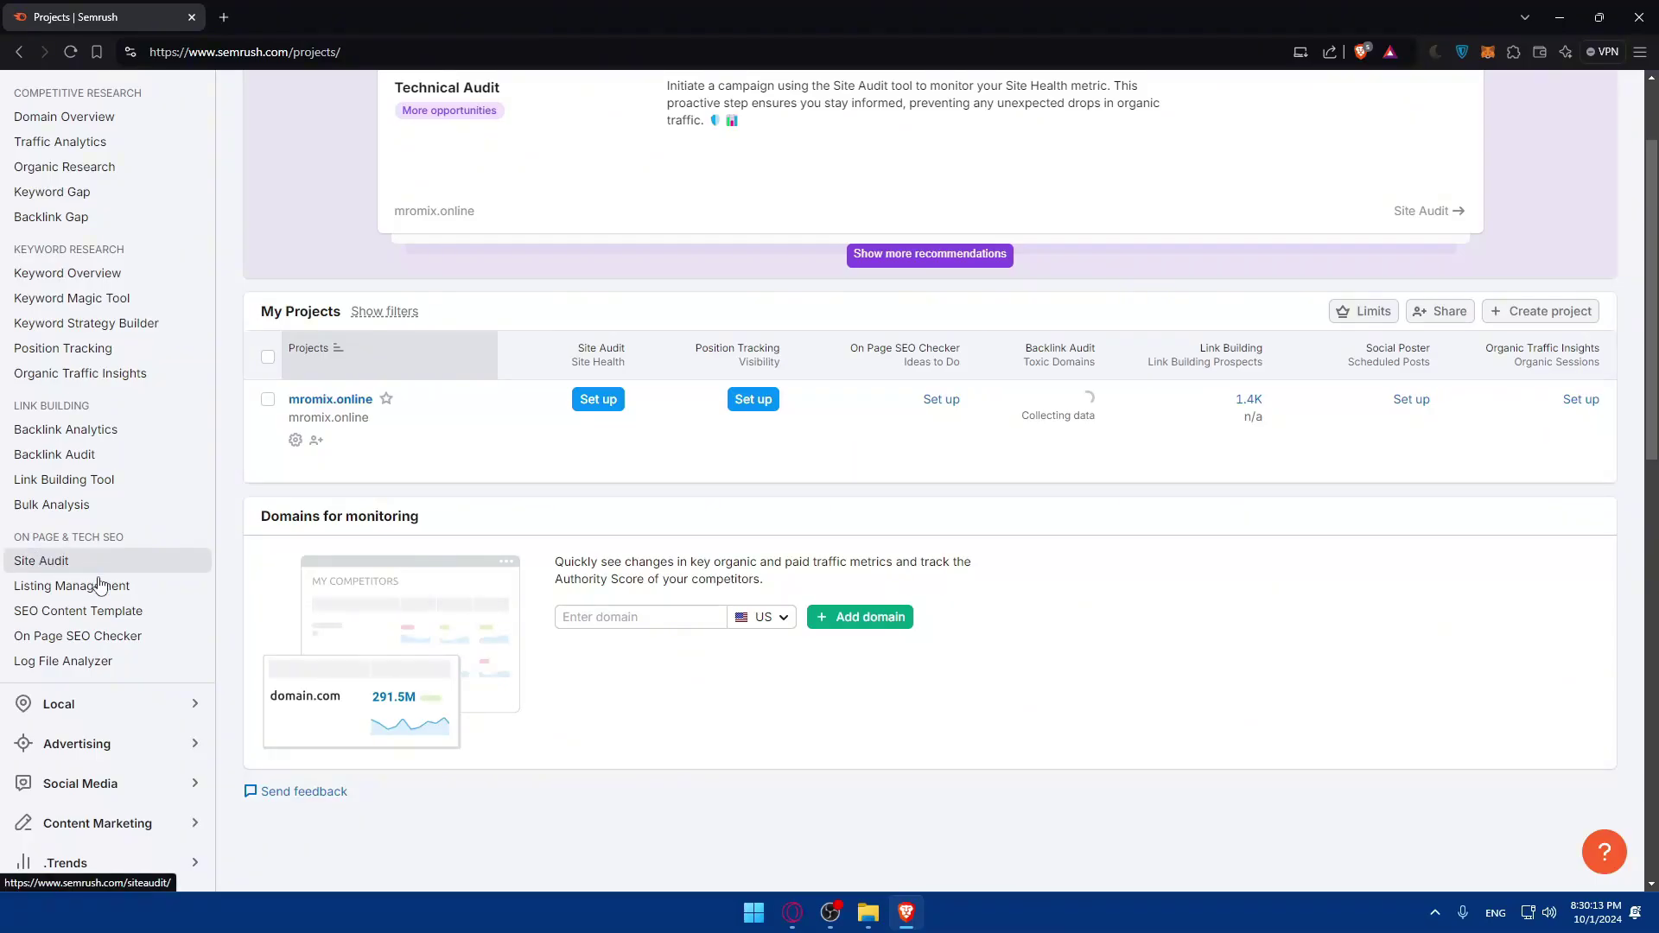
scroll(129, 415, up, 2)
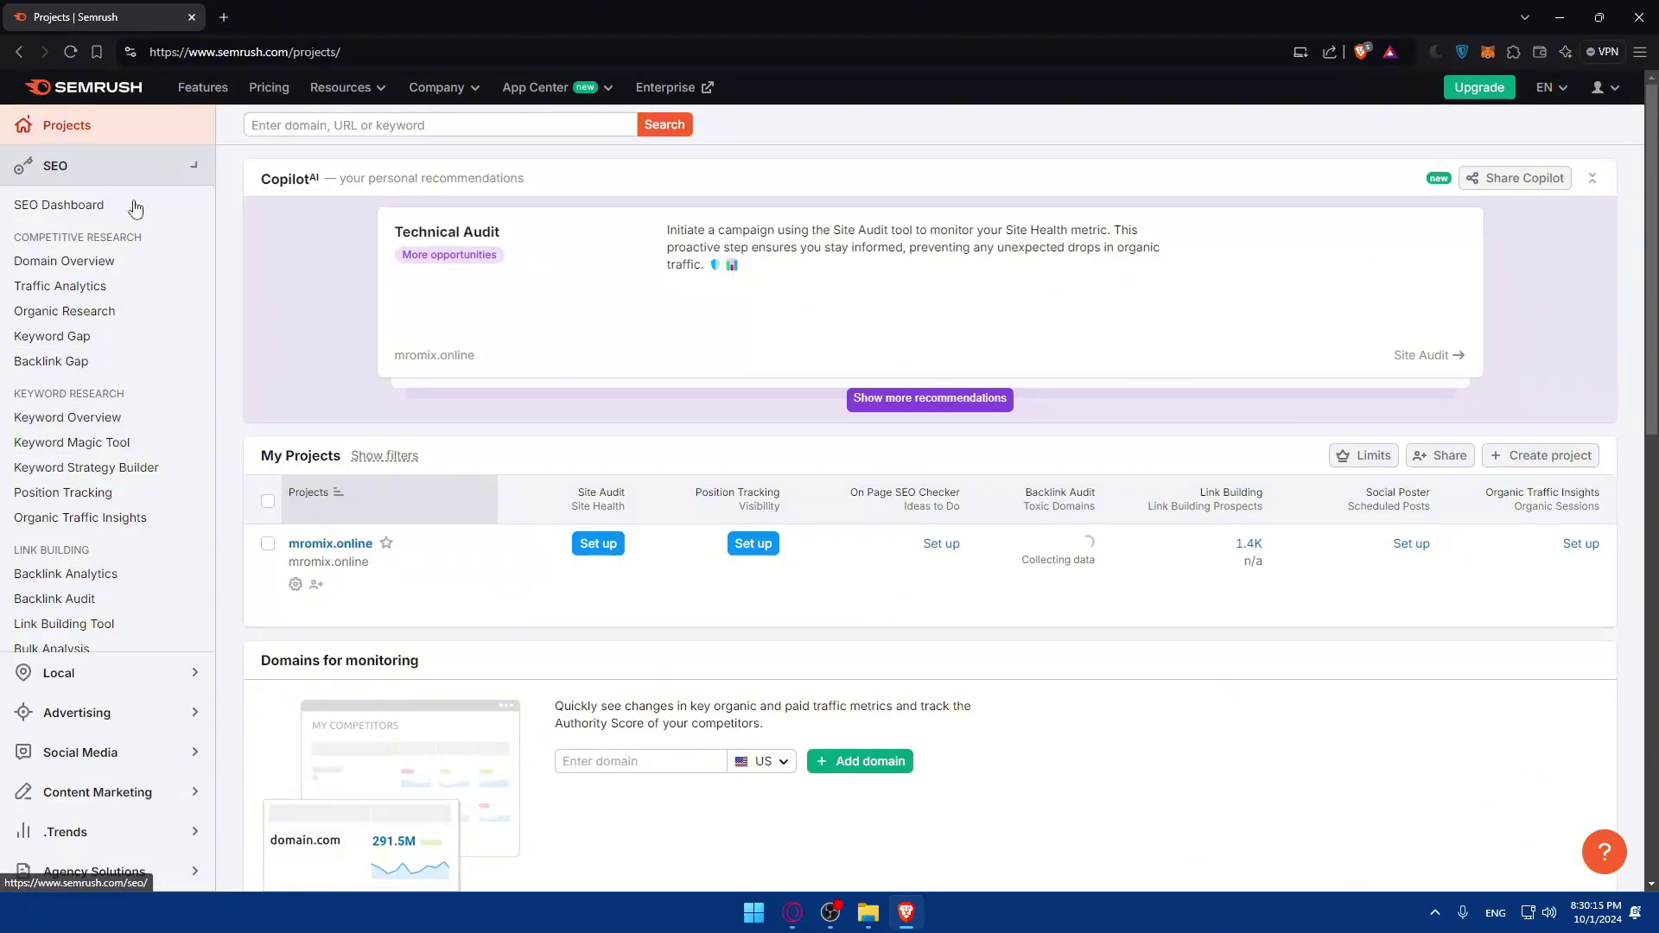
click(129, 166)
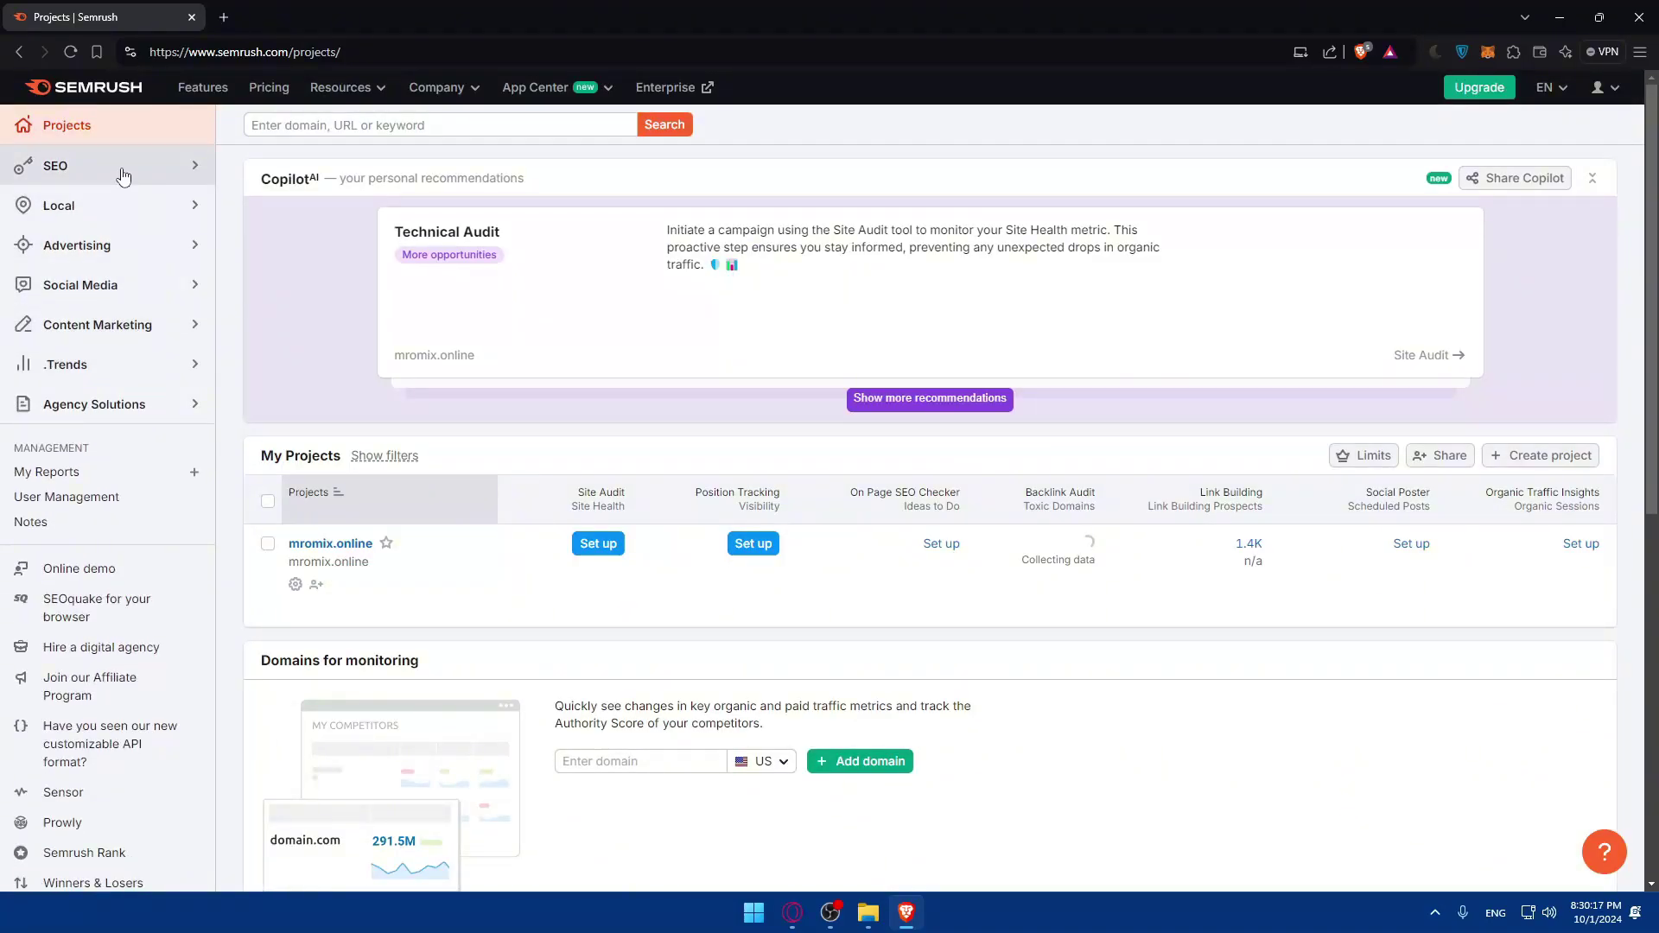
click(132, 364)
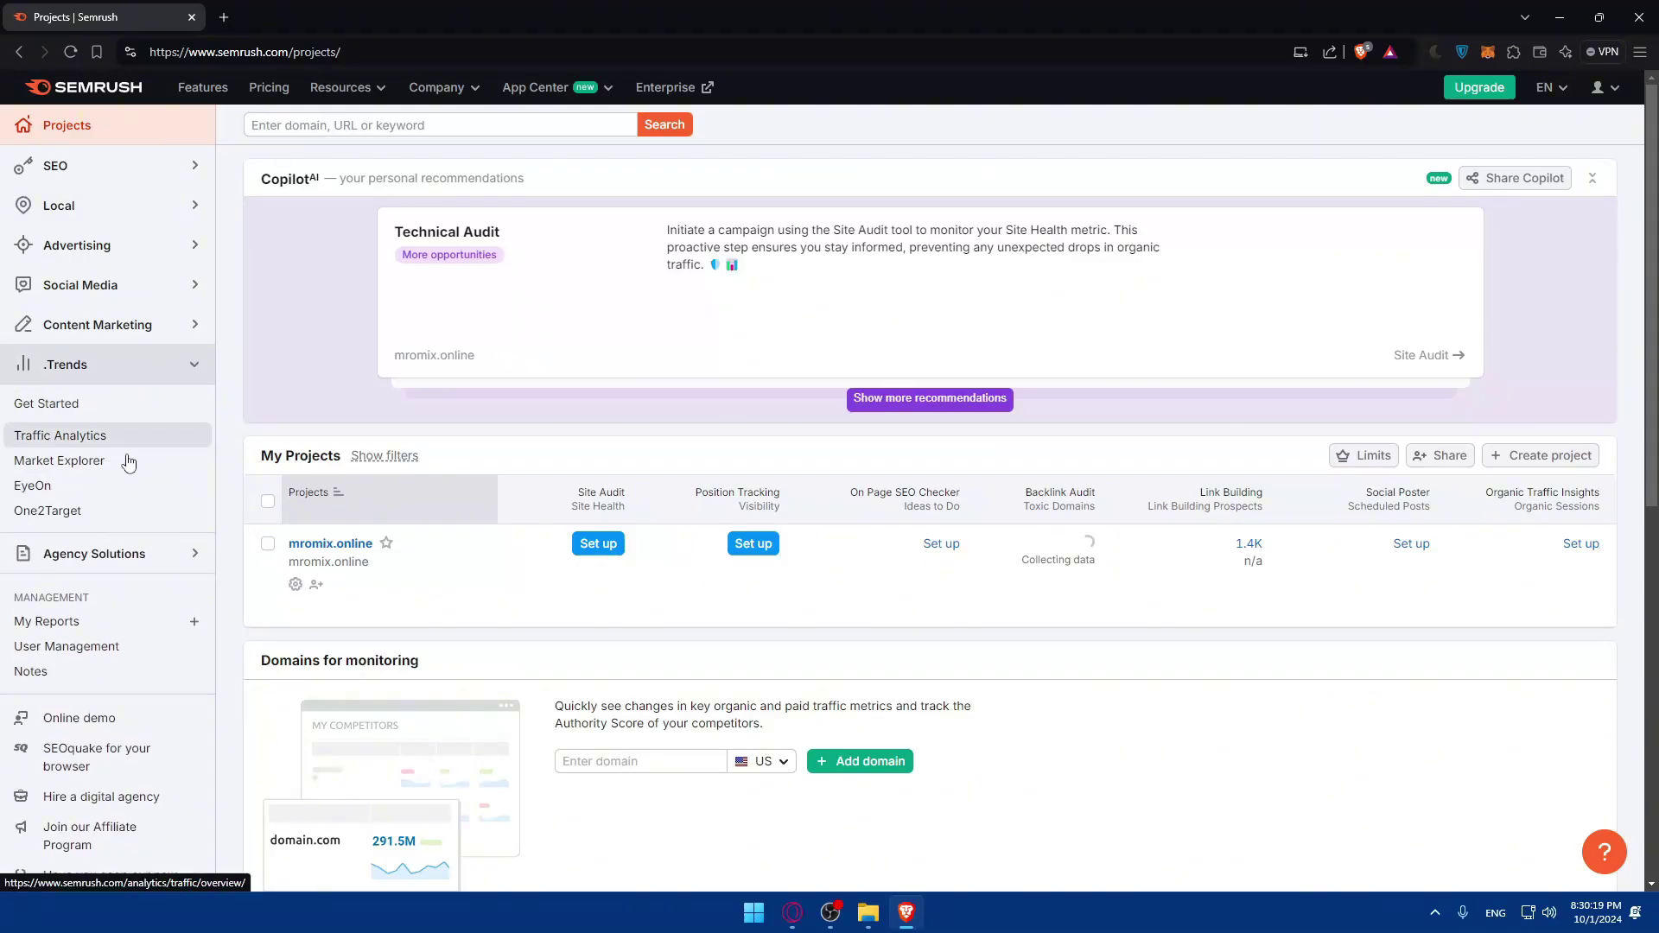
click(100, 364)
click(104, 166)
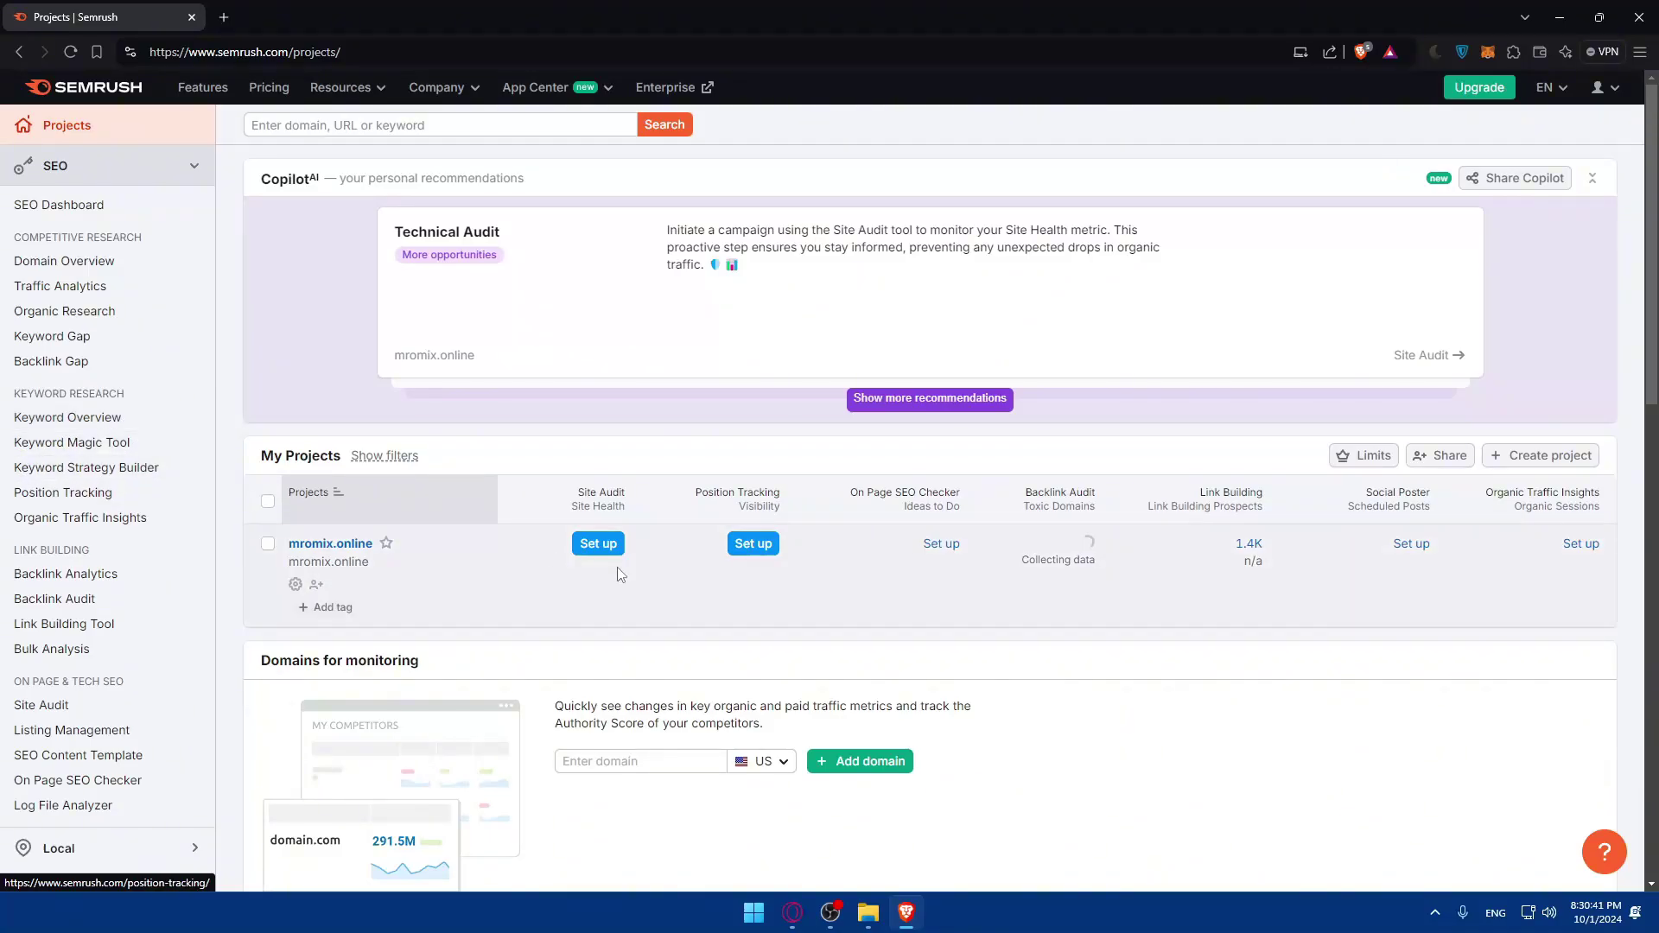
Examine the Projects dashboard, including the Copilot recommendations, the project's tool columns and the domains for monitoring
scroll(865, 603, down, 2)
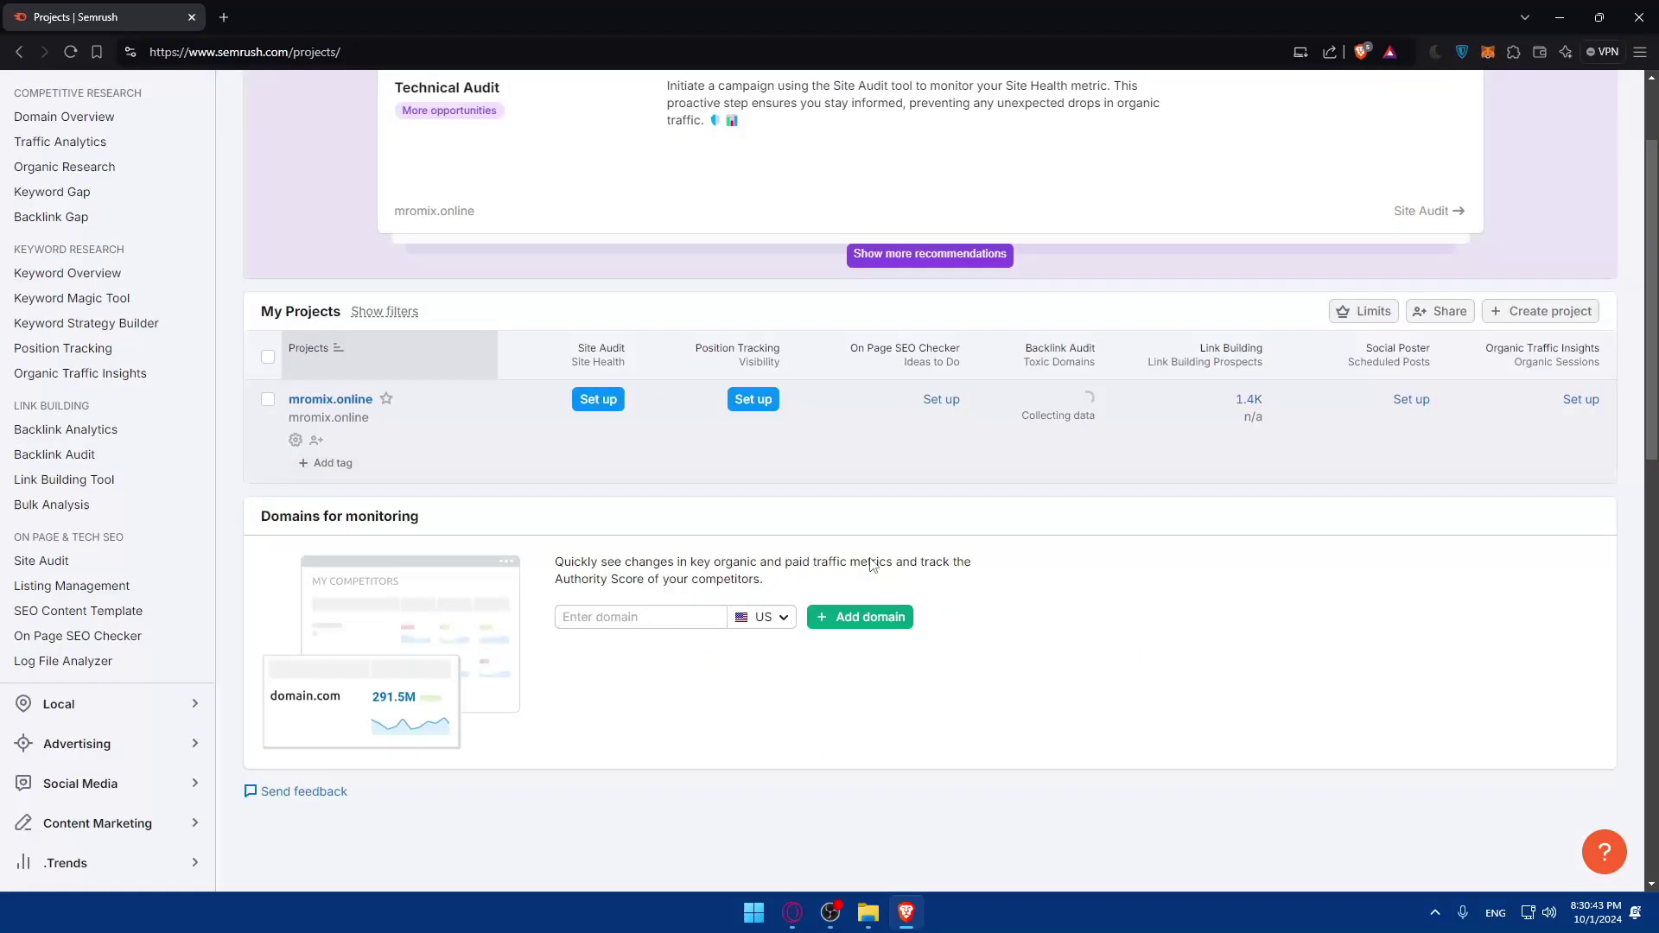
scroll(868, 563, down, 5)
scroll(868, 563, up, 8)
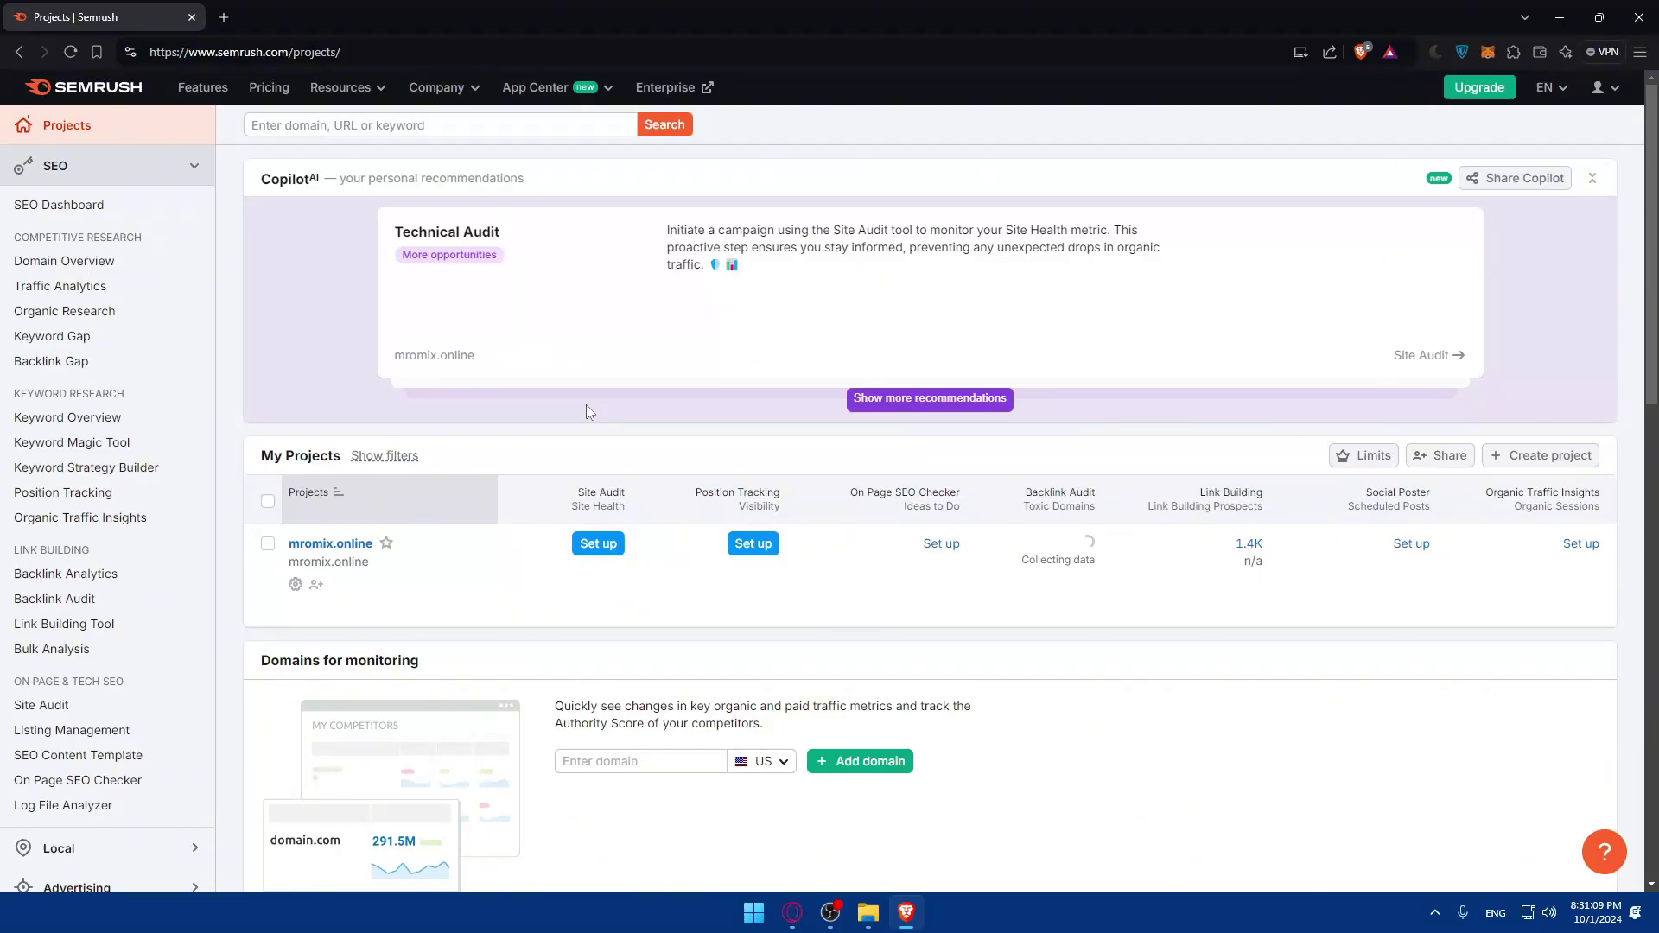
scroll(672, 501, down, 2)
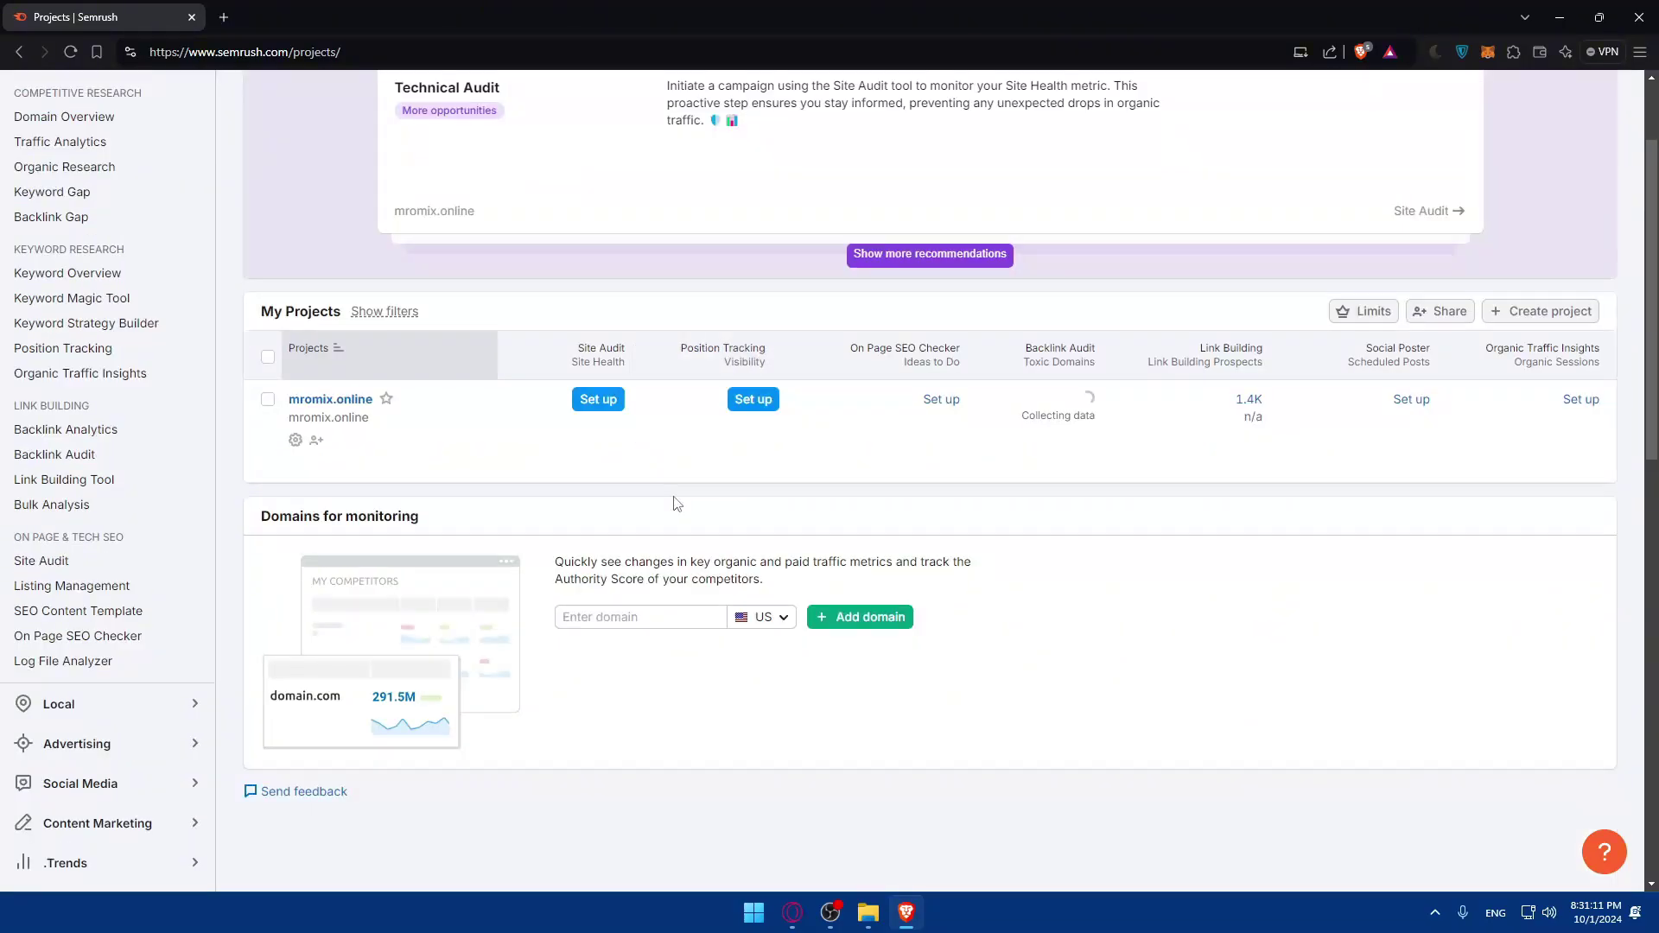
scroll(674, 501, up, 2)
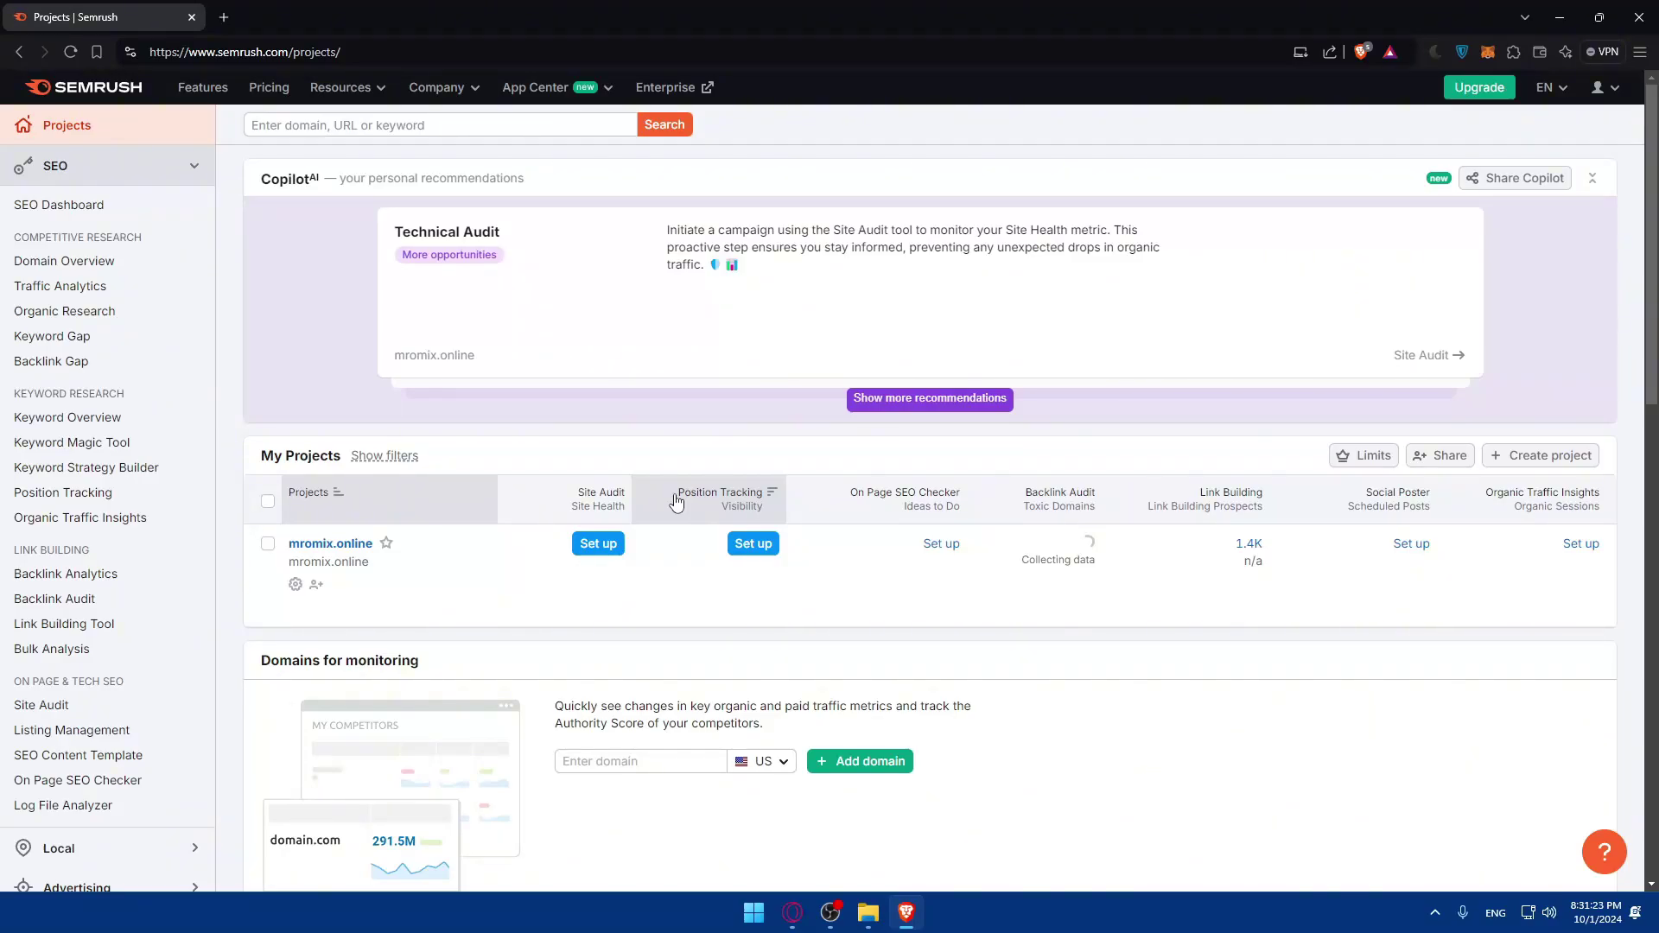
scroll(786, 444, down, 8)
scroll(745, 477, up, 8)
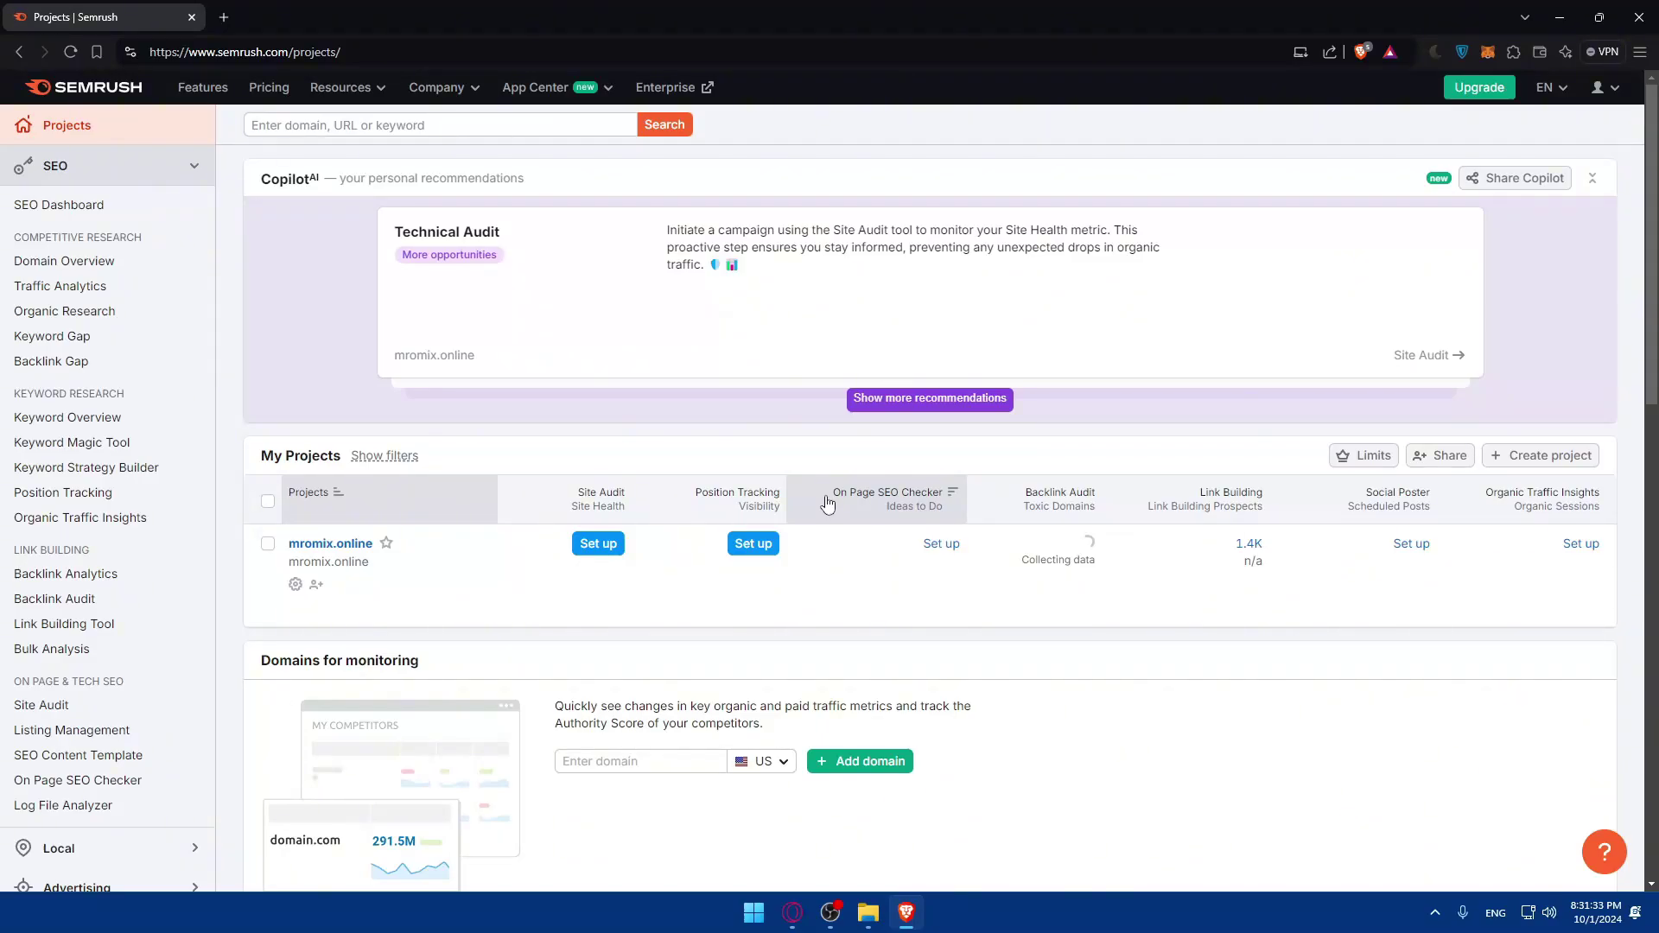
scroll(878, 484, down, 3)
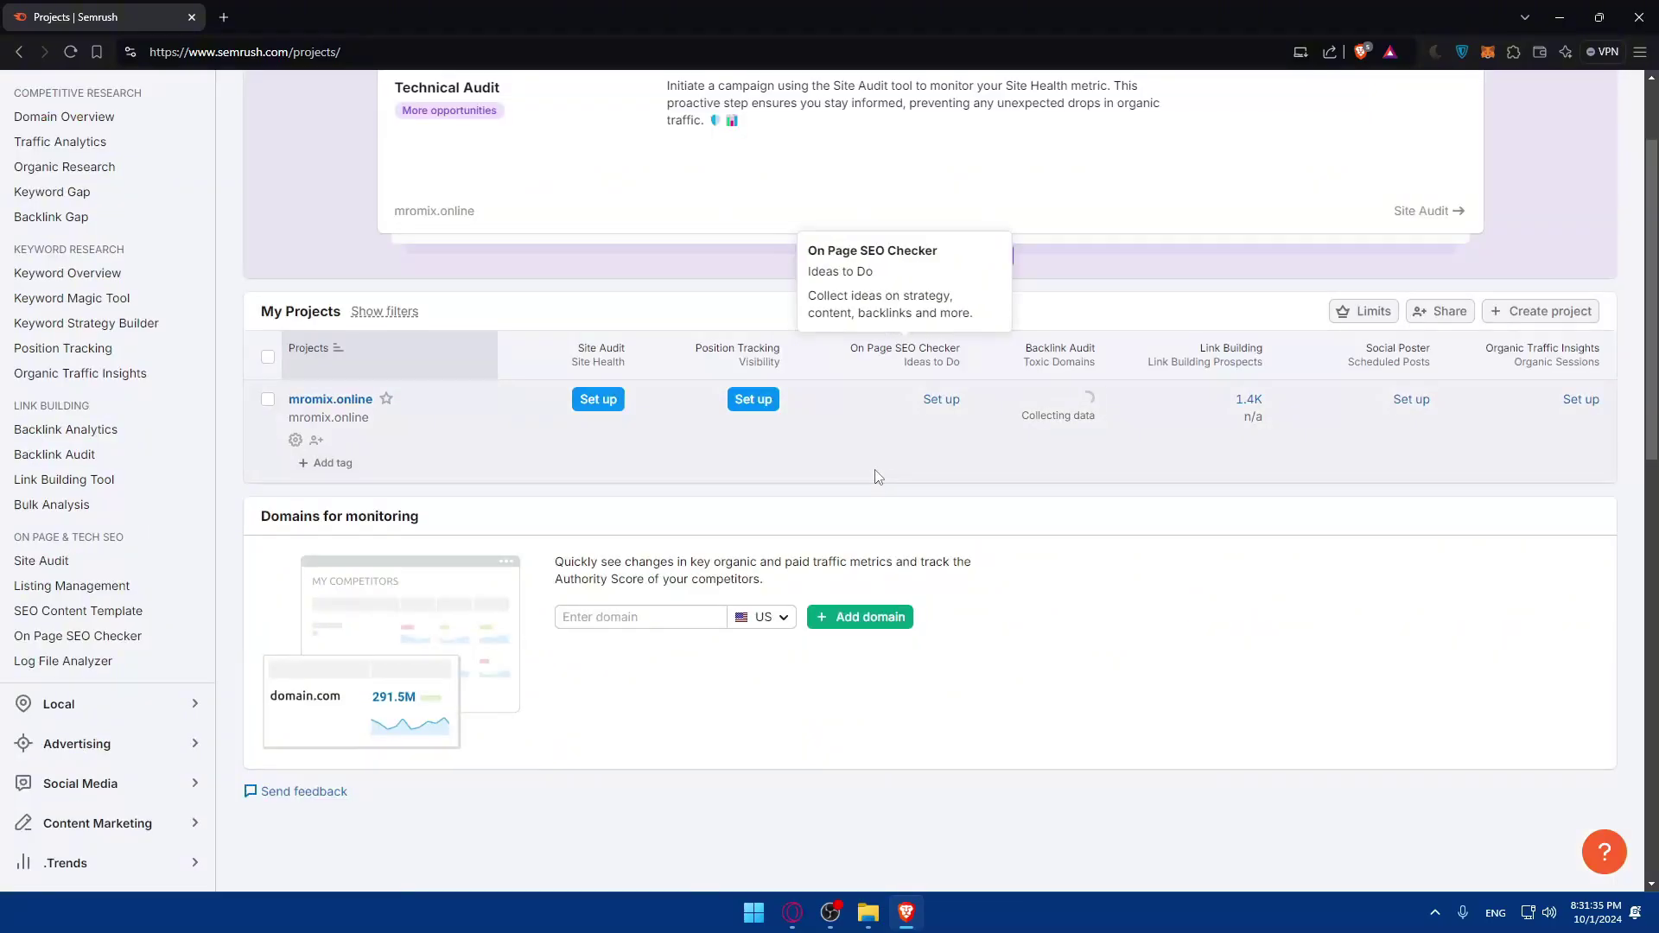
scroll(614, 335, up, 3)
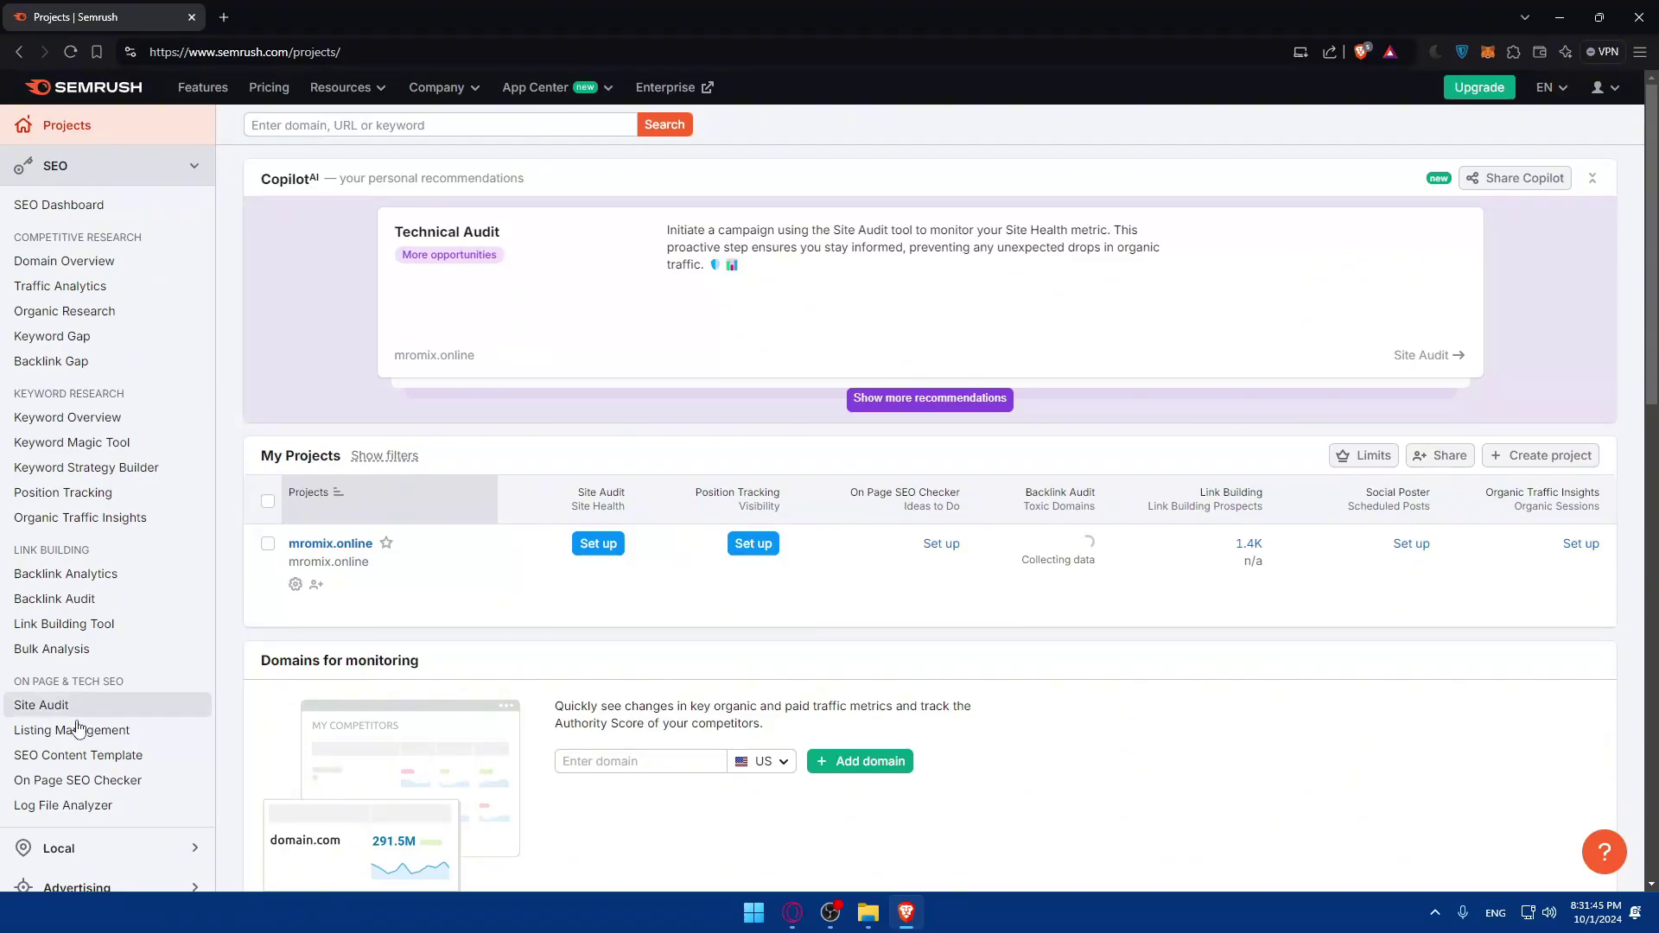
Visit the Keyword Overview and Keyword Magic Tool pages, ending on Keyword Overview
click(78, 417)
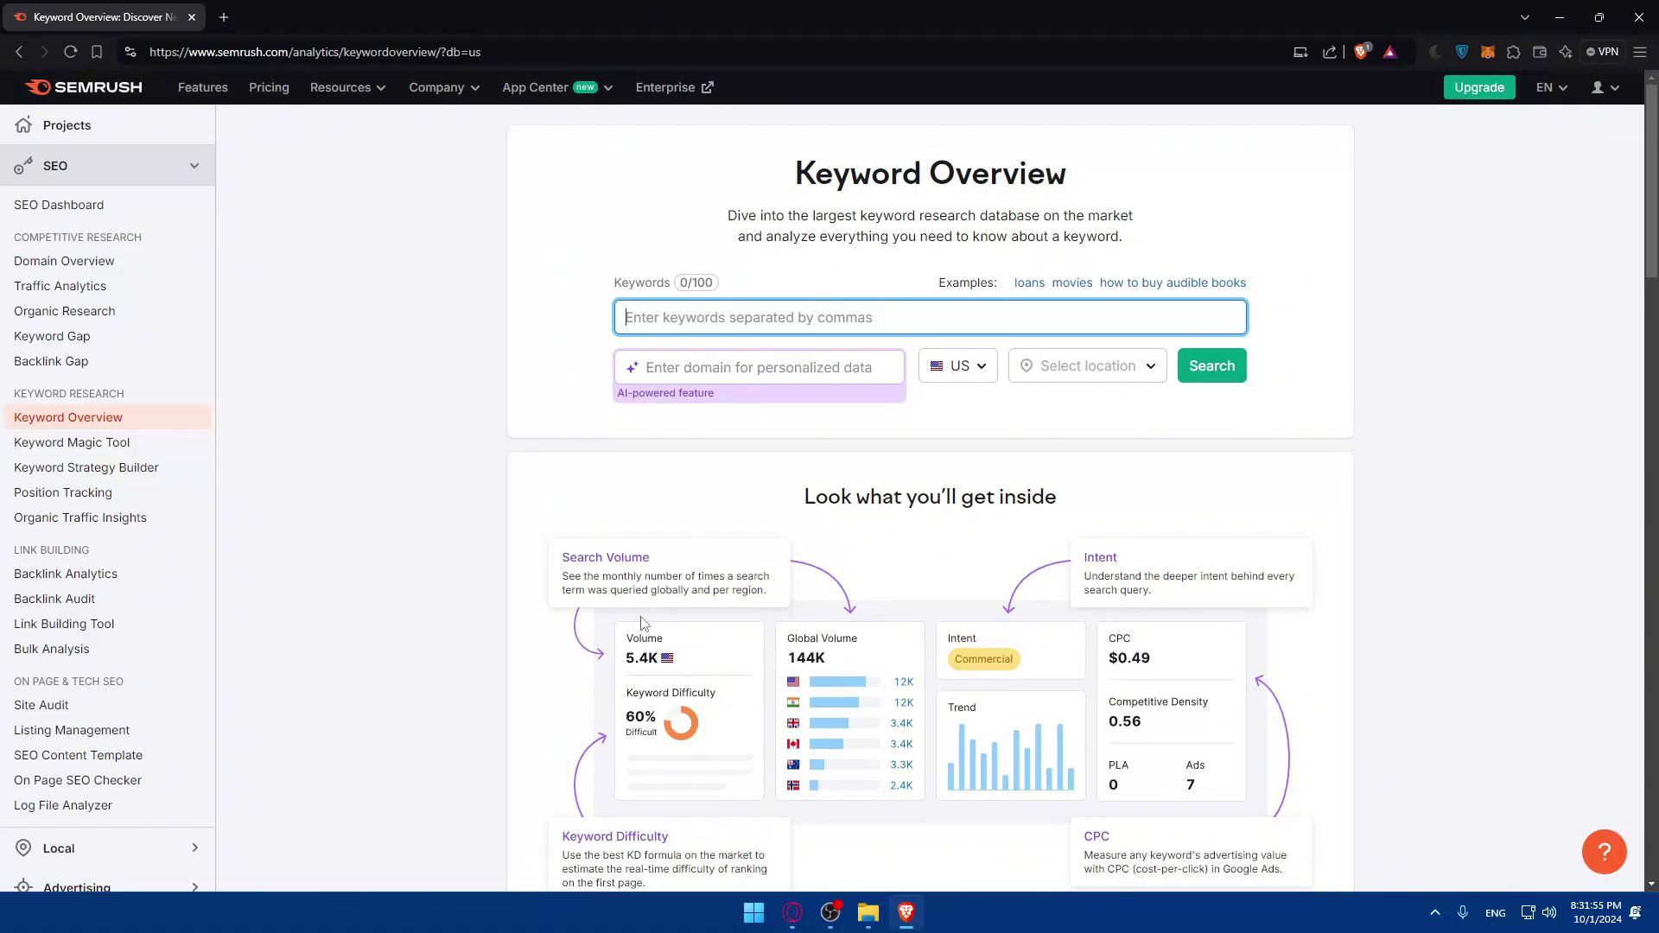
click(104, 446)
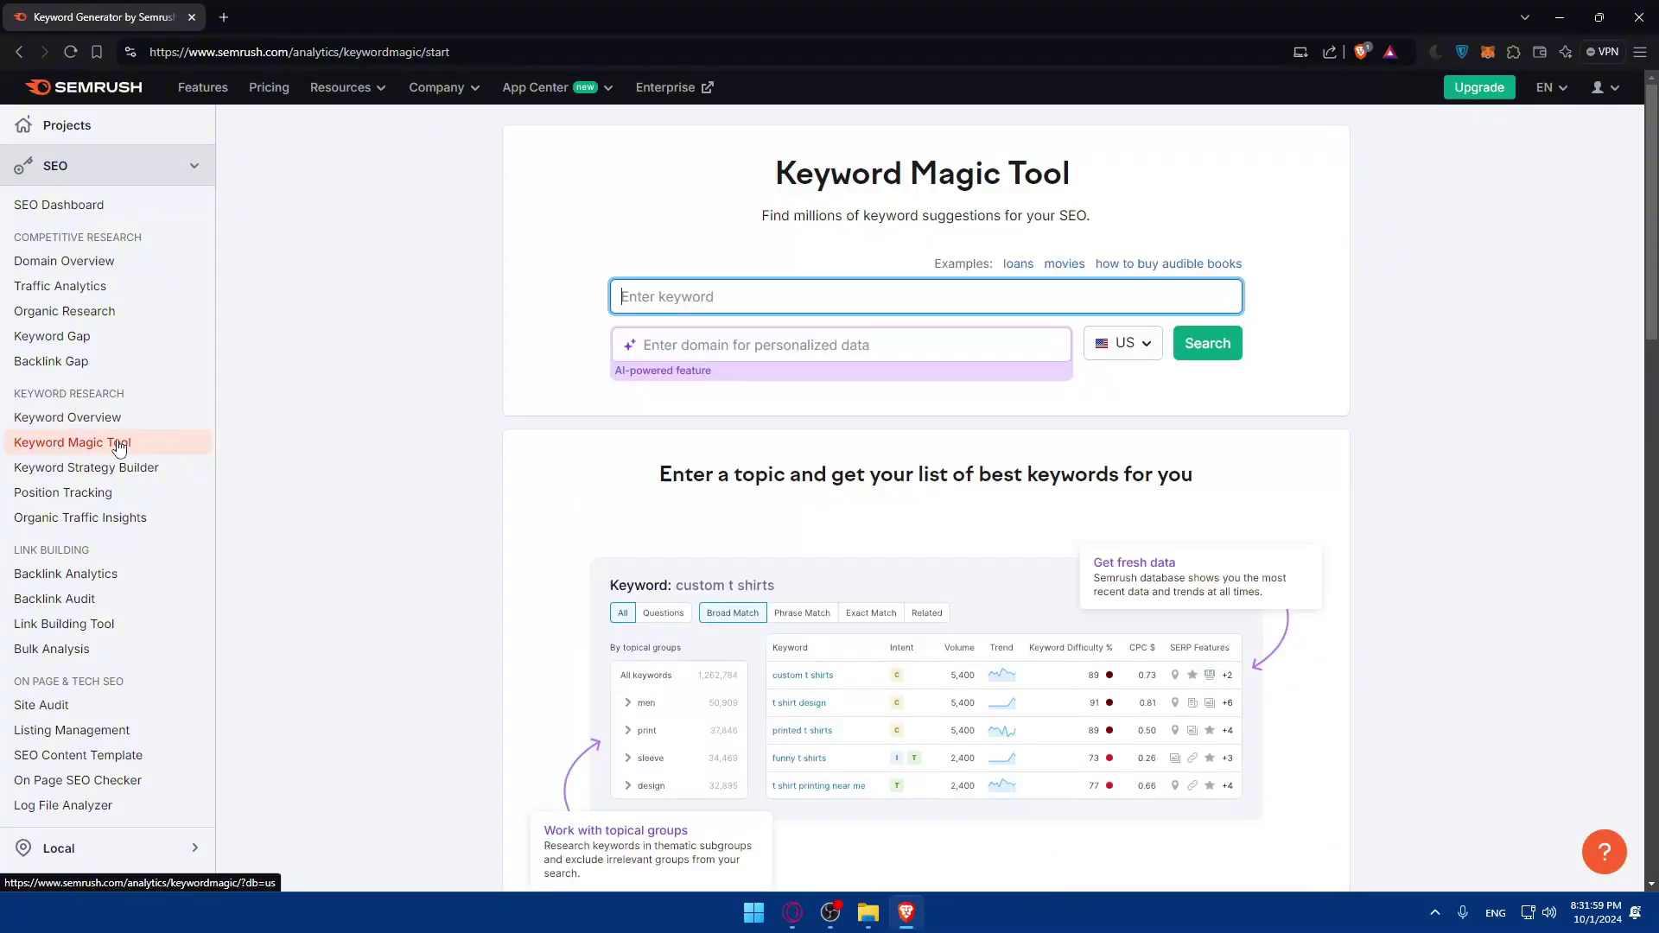
click(76, 418)
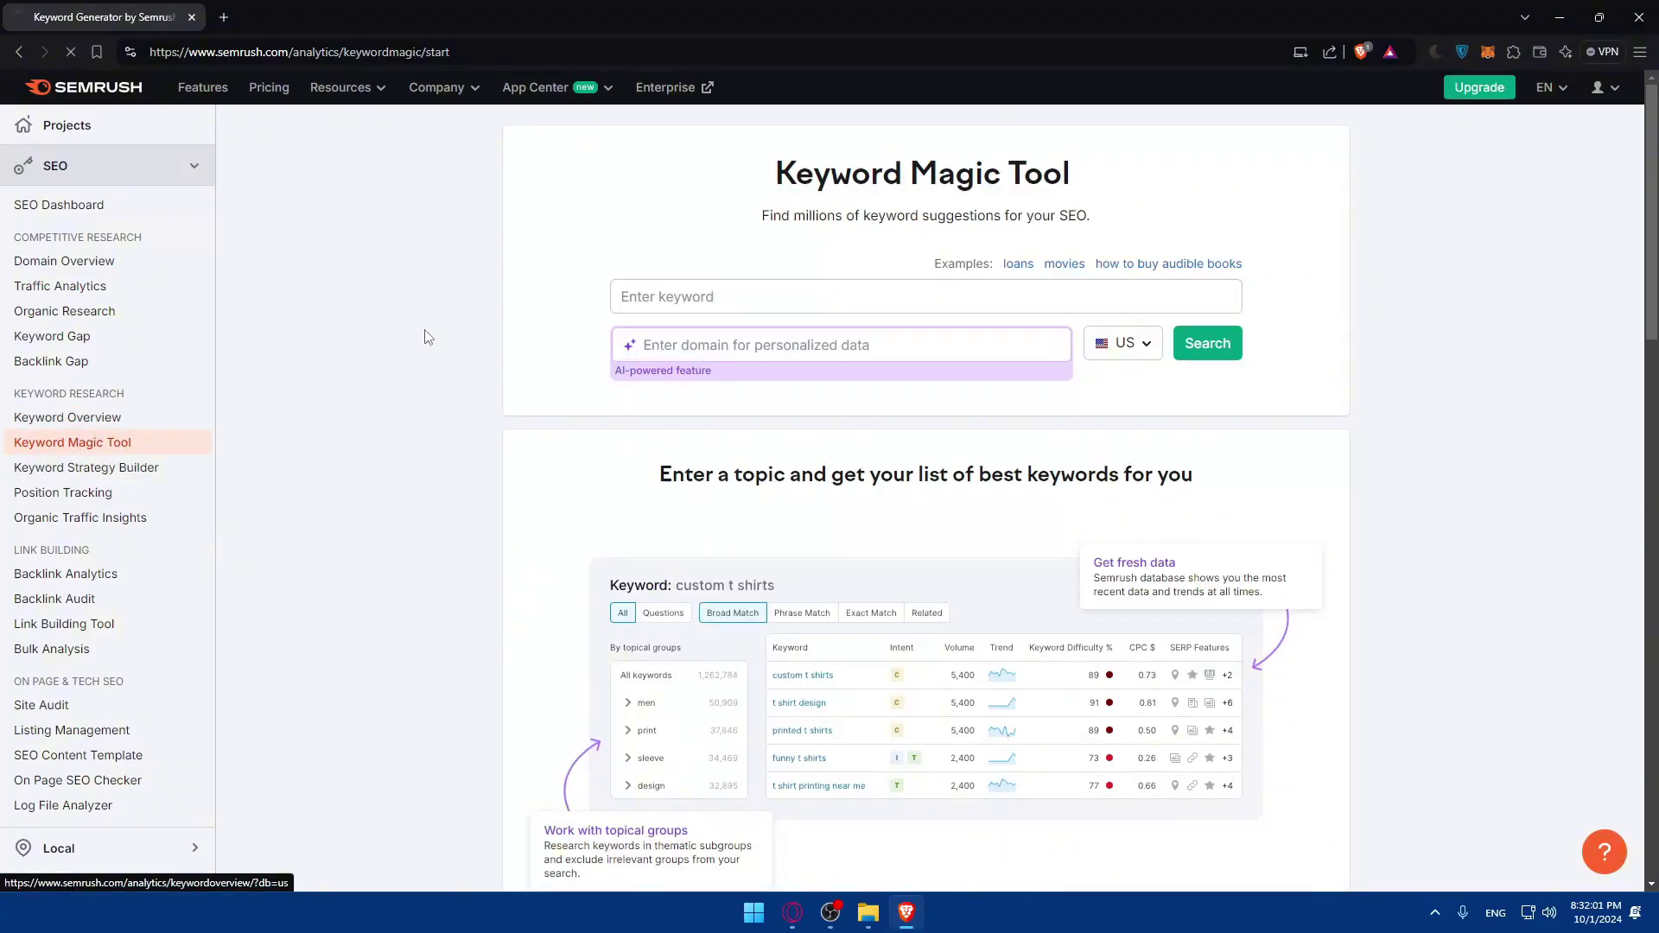
Run a Keyword Overview search for "fitness" in the US database
text(r)
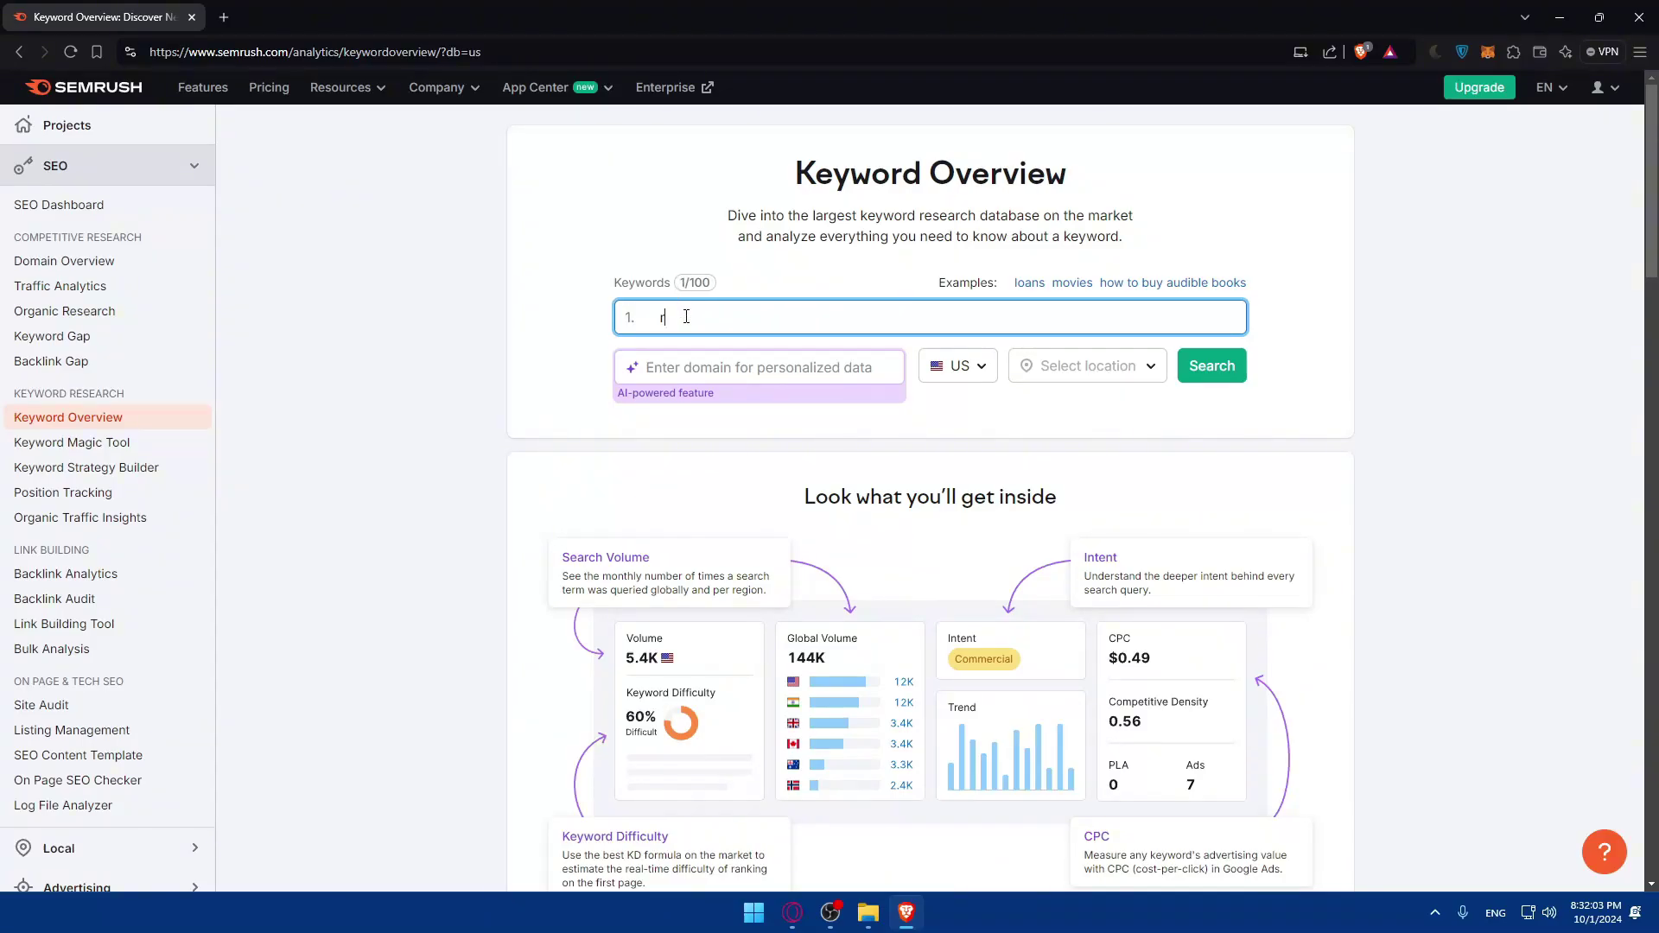
text(eci)
key(BackSpace)
key(BackSpace)
key(BackSpace)
key(BackSpace)
text(fit)
click(1208, 368)
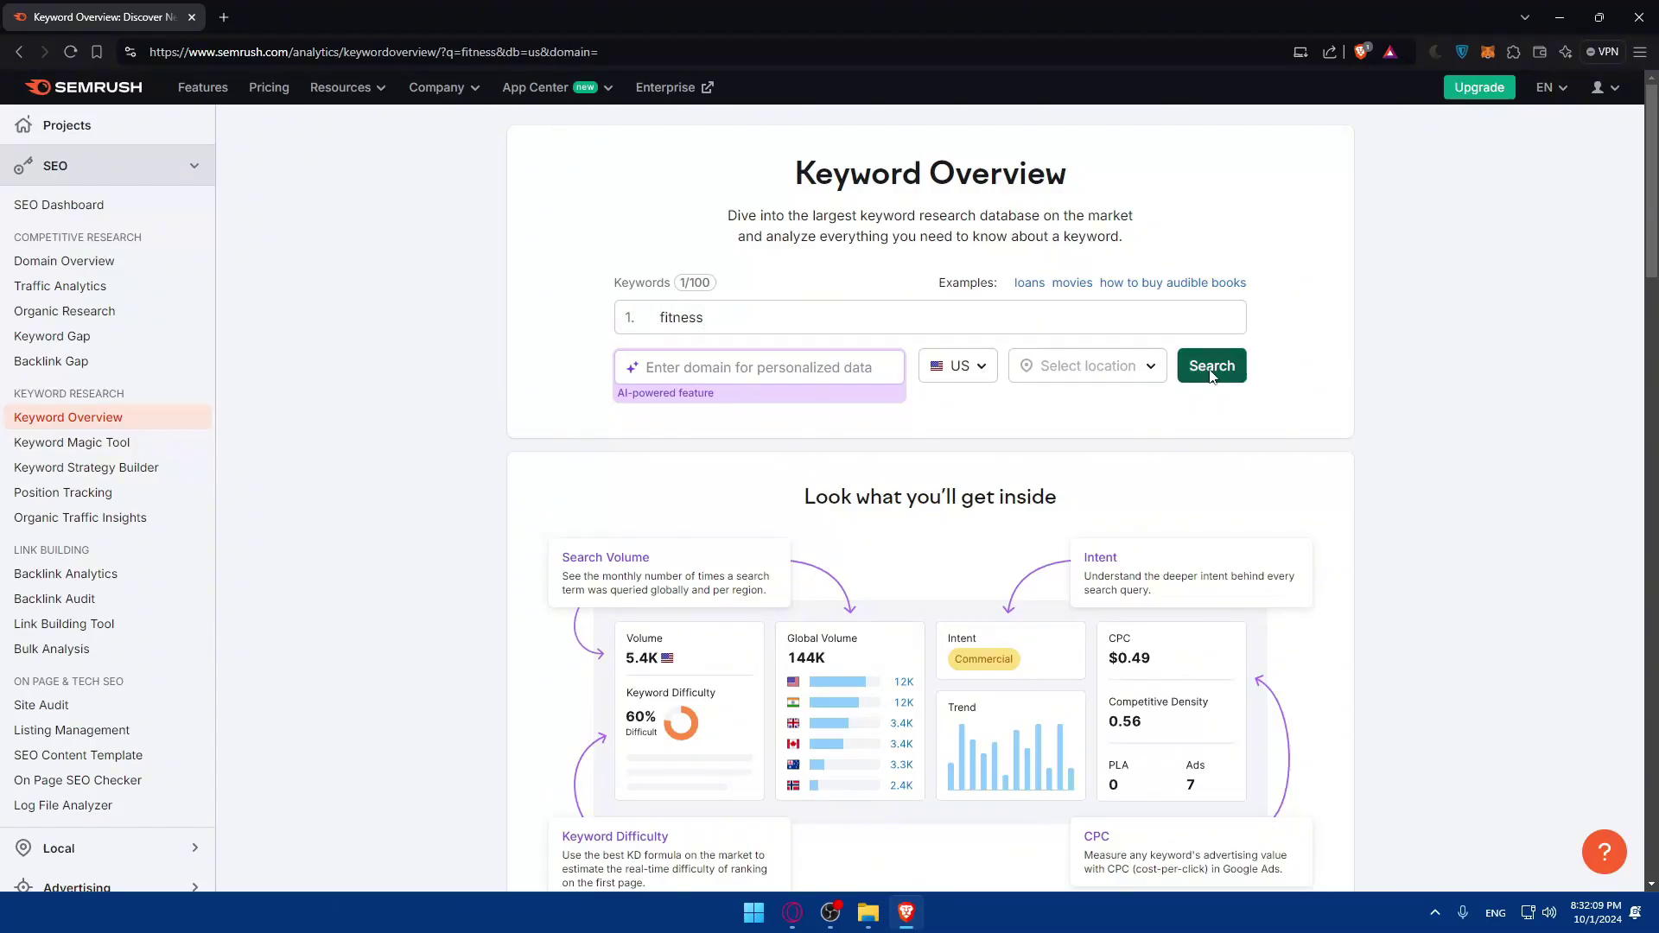
Examine the metrics and keyword ideas for "fitness", highlighting the Keyword Difficulty label and its rating
scroll(950, 432, down, 3)
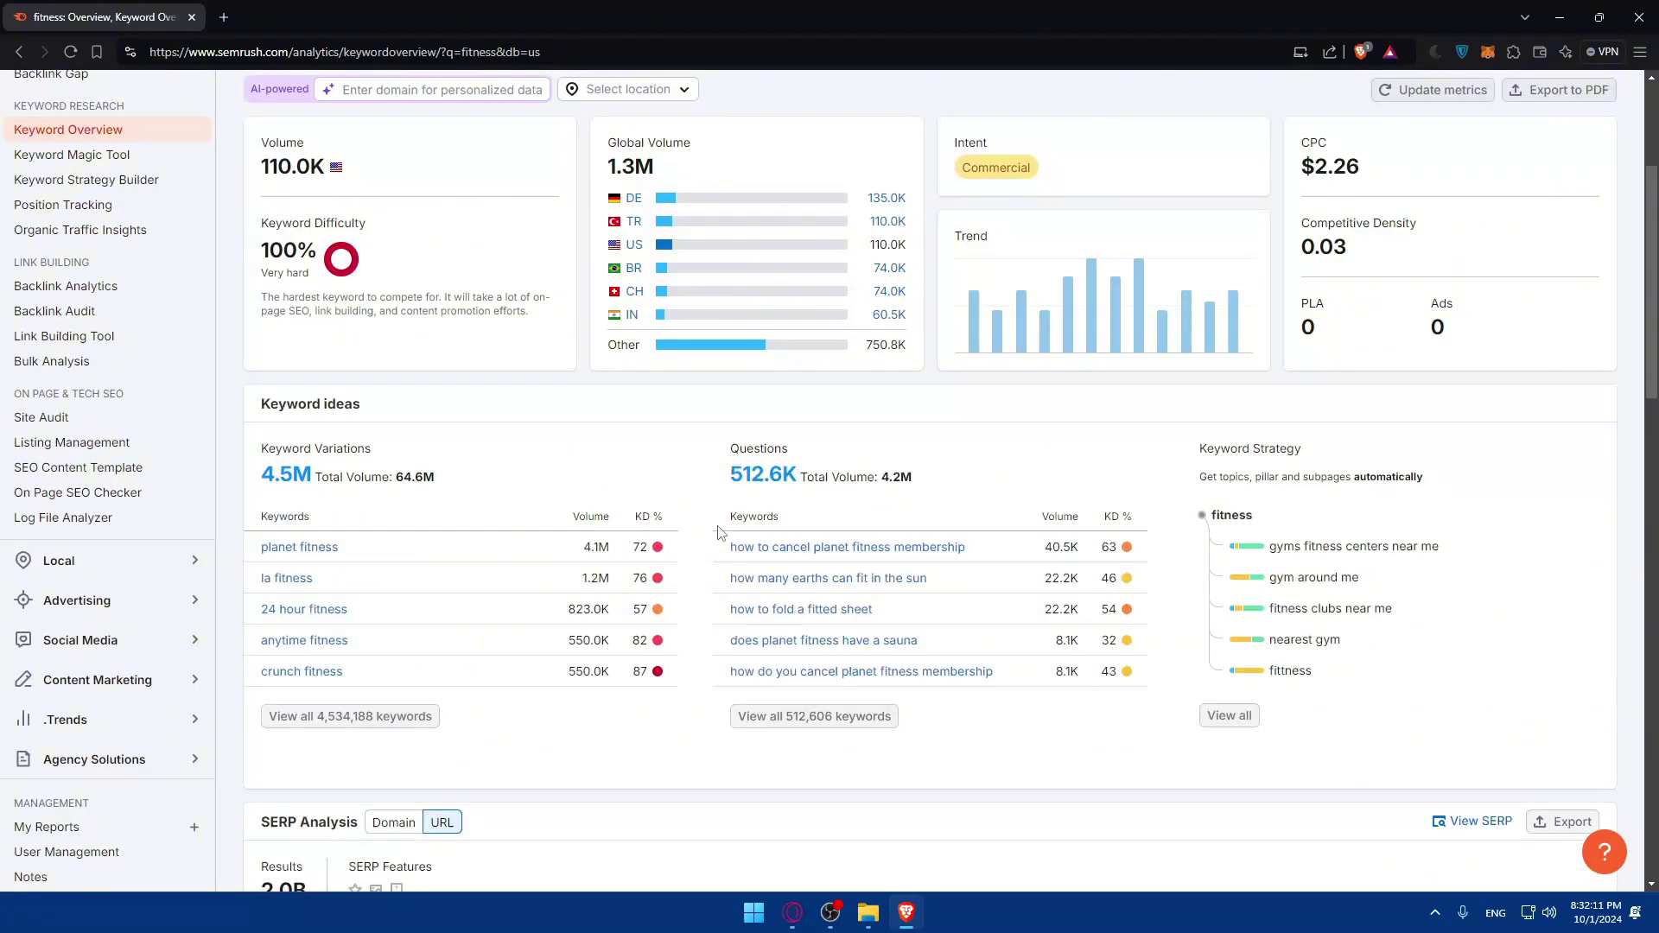
scroll(311, 386, up, 3)
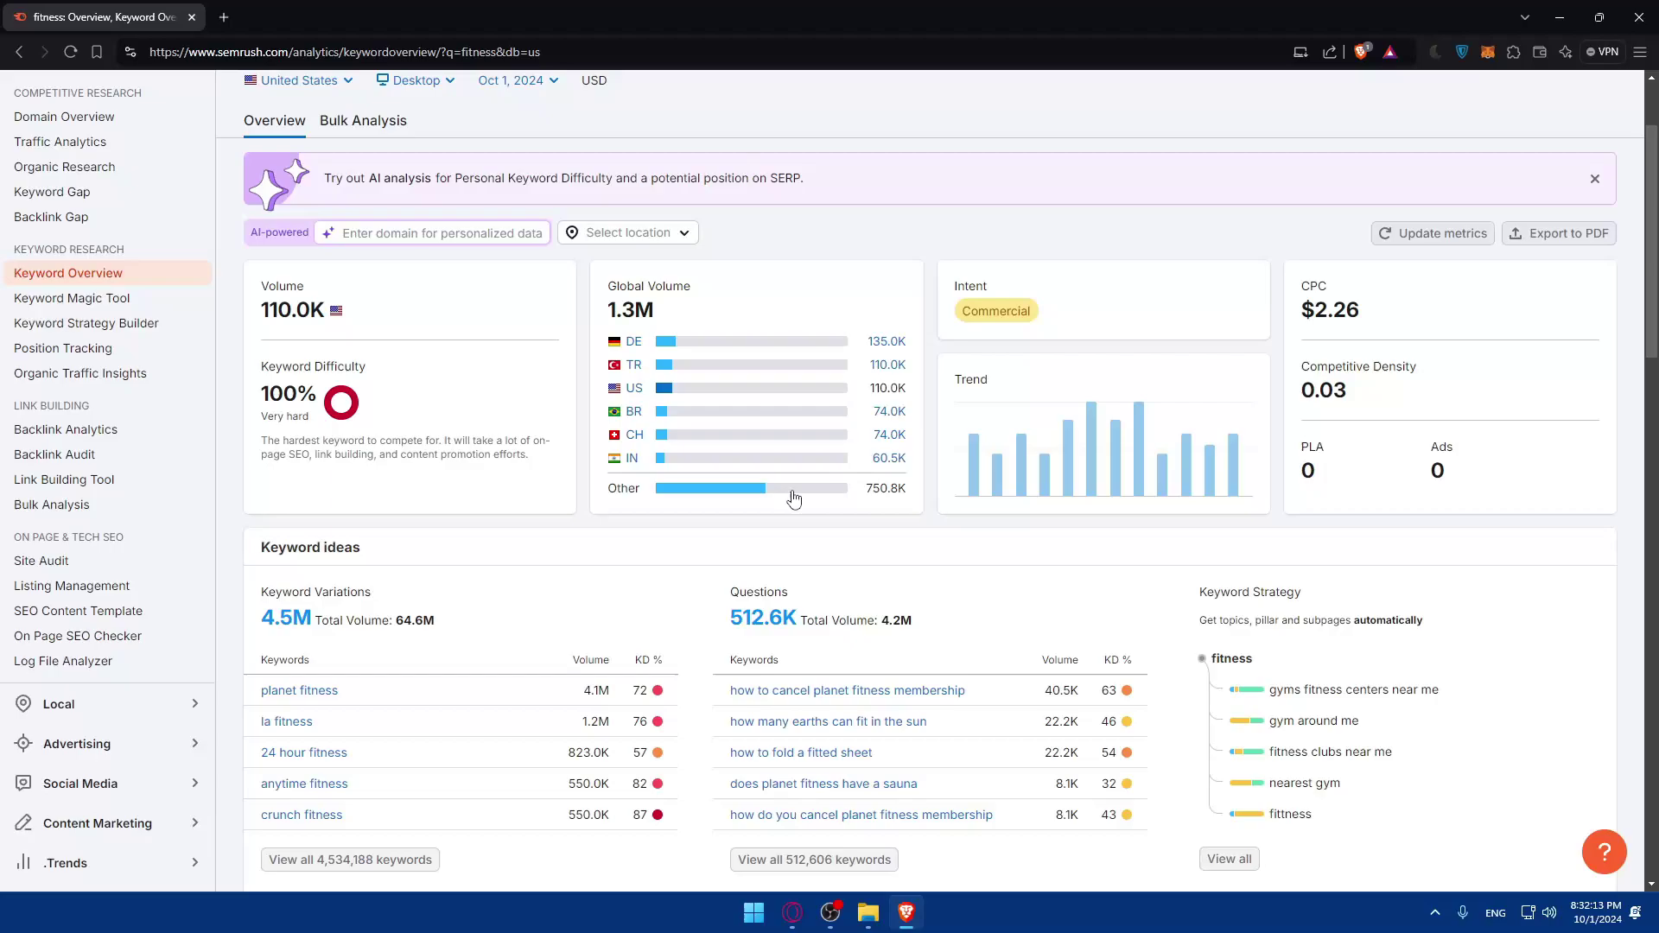
scroll(311, 386, down, 2)
triple_click(313, 367)
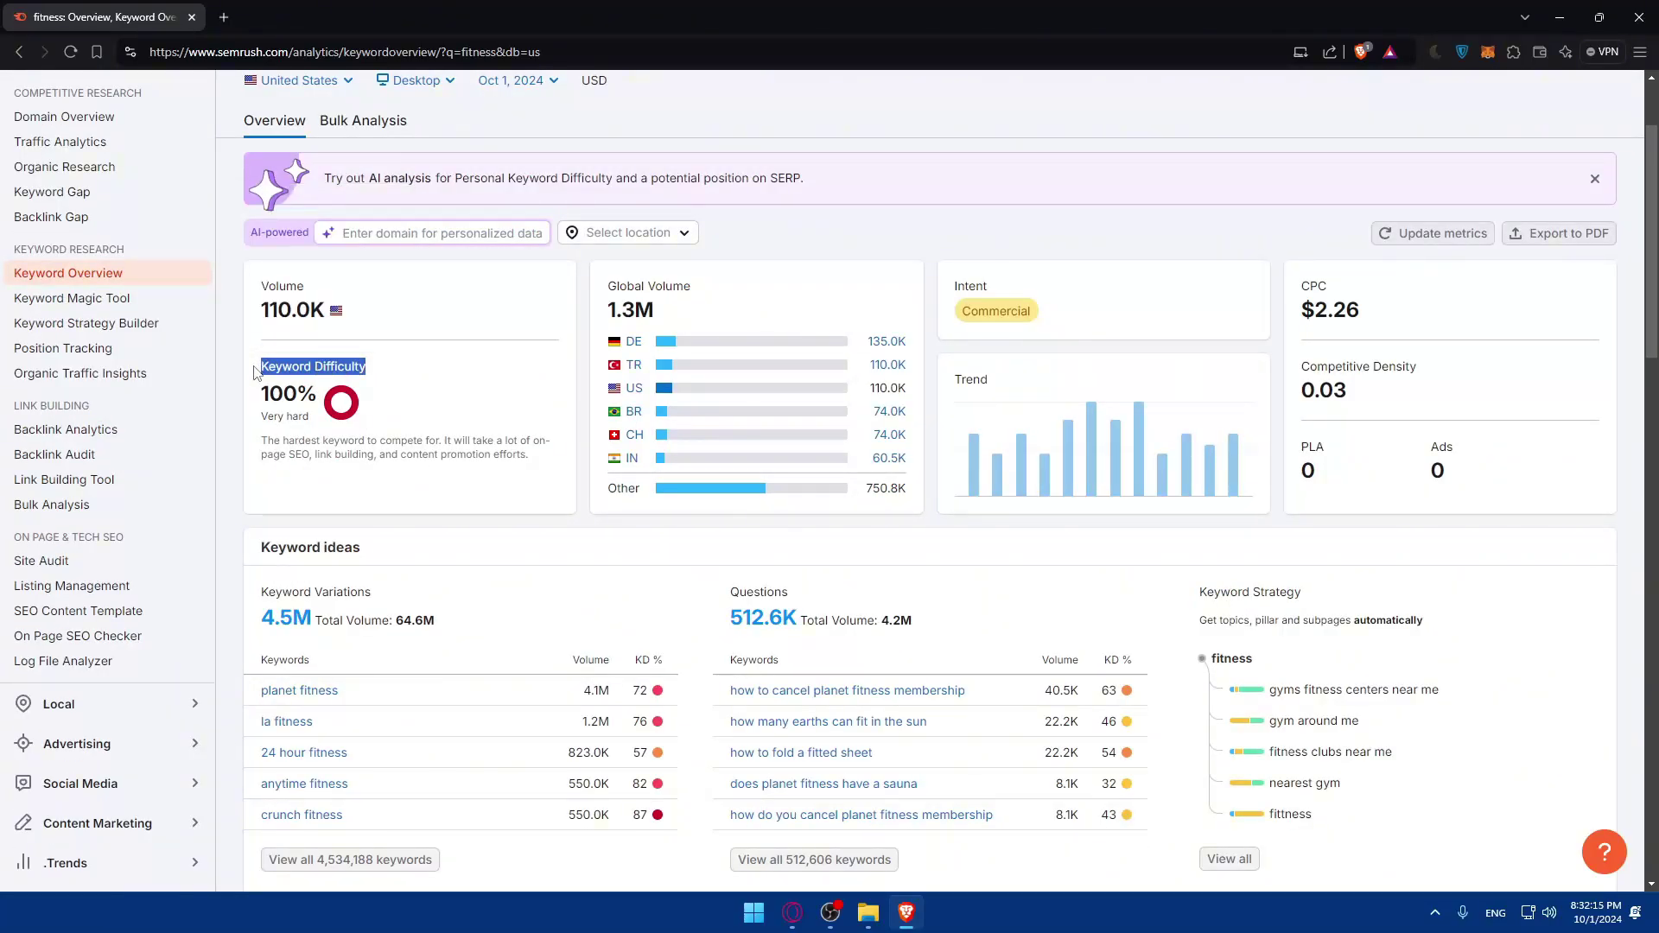
mouse_move(299, 394)
mouse_down()
mouse_move(261, 395)
mouse_move(325, 397)
mouse_up()
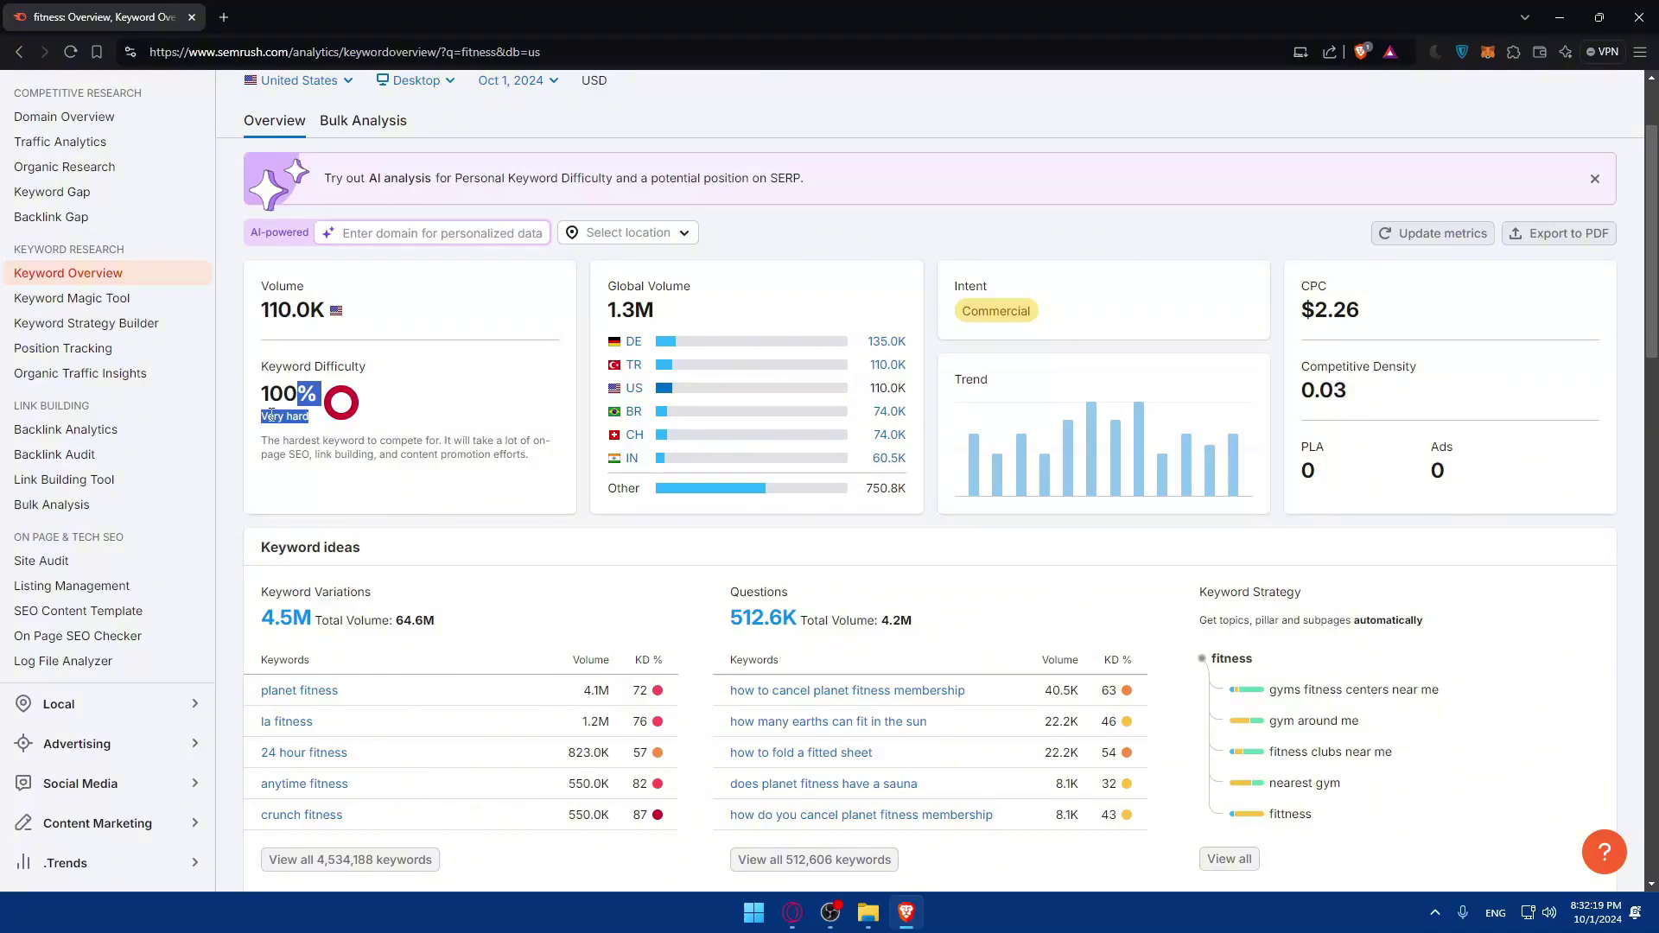
Examine the volume and KD % columns of the keyword variations and questions for "fitness", including the Keyword Difficulty explanation
click(418, 449)
scroll(399, 428, up, 2)
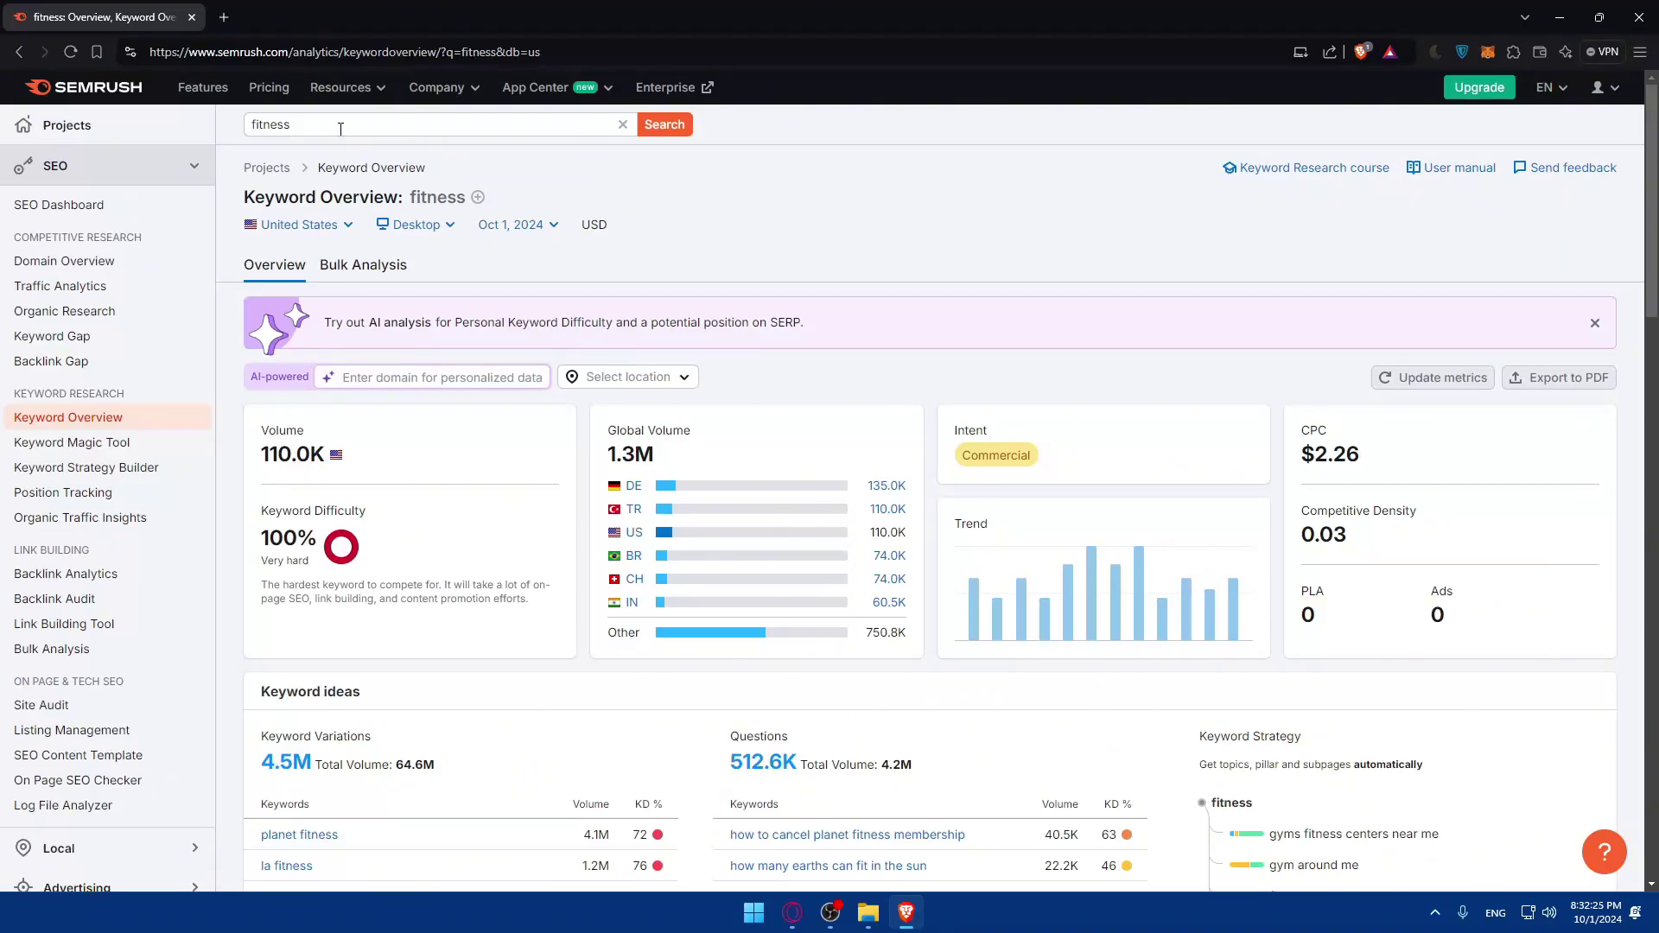
mouse_move(356, 515)
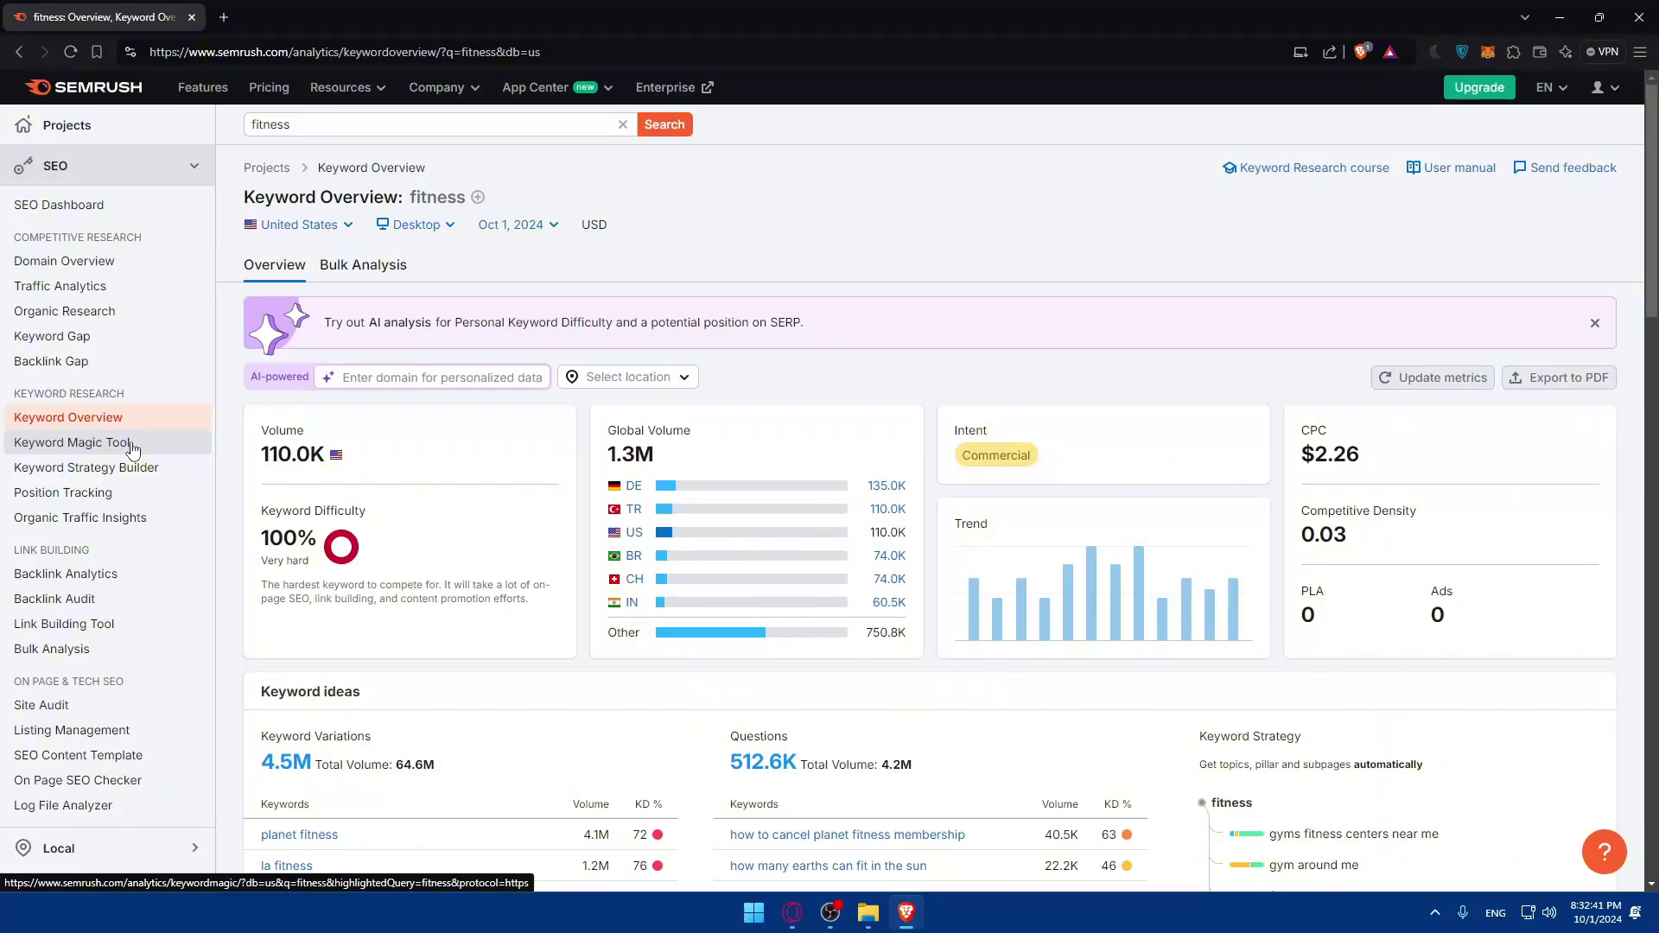
scroll(476, 530, down, 3)
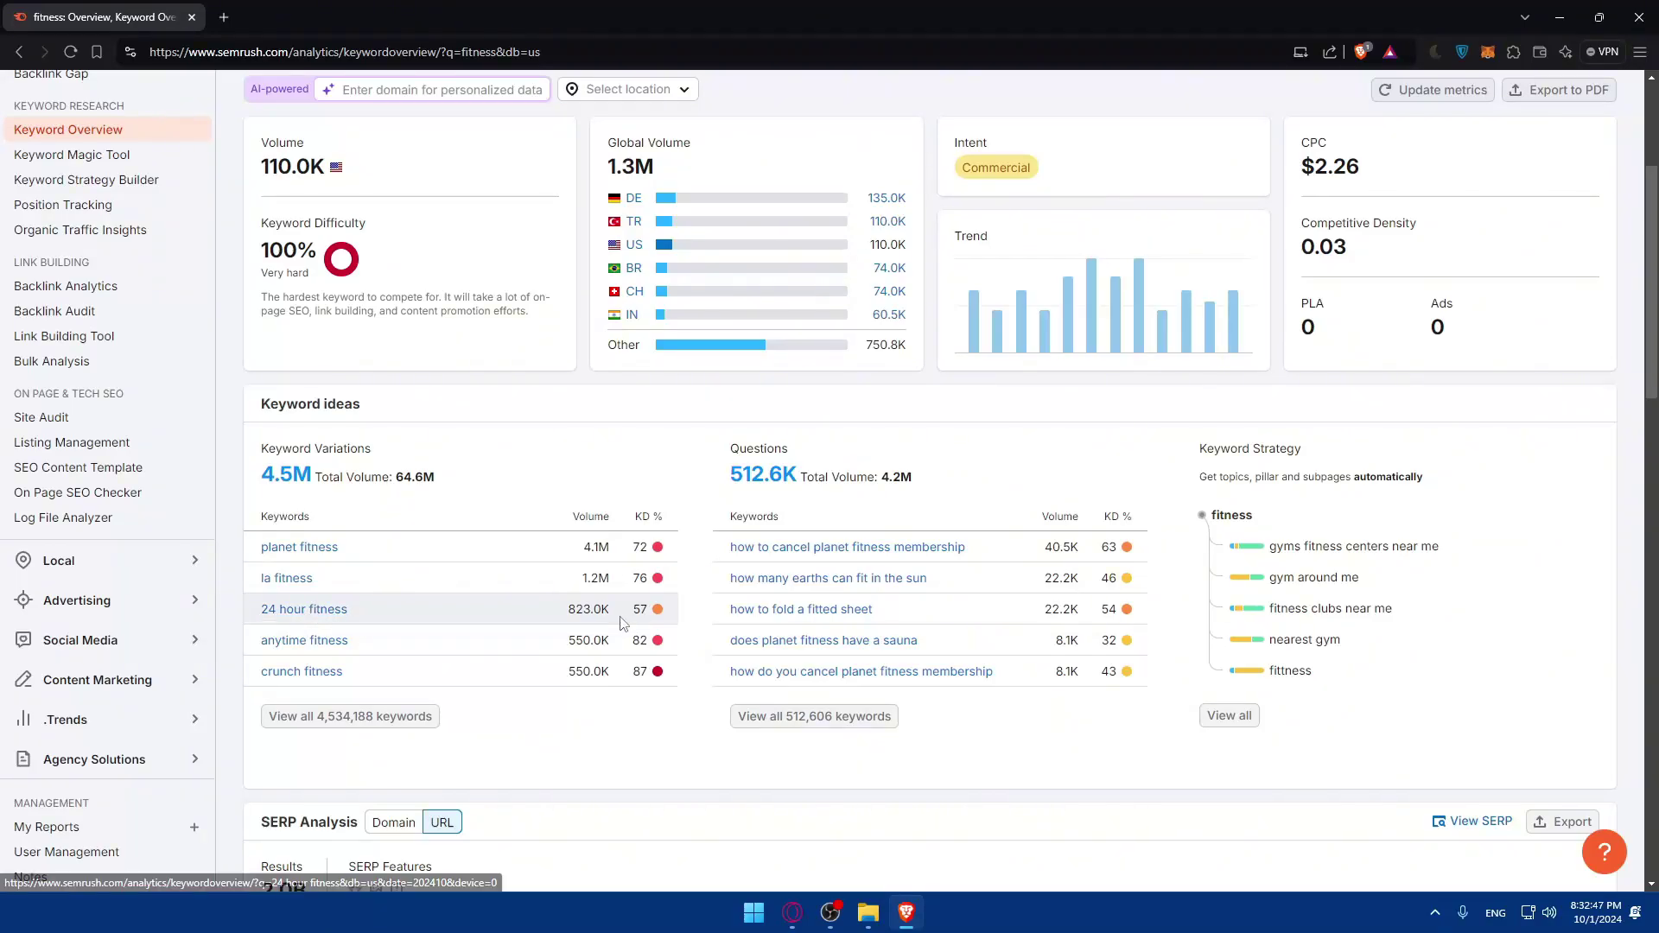
mouse_move(634, 616)
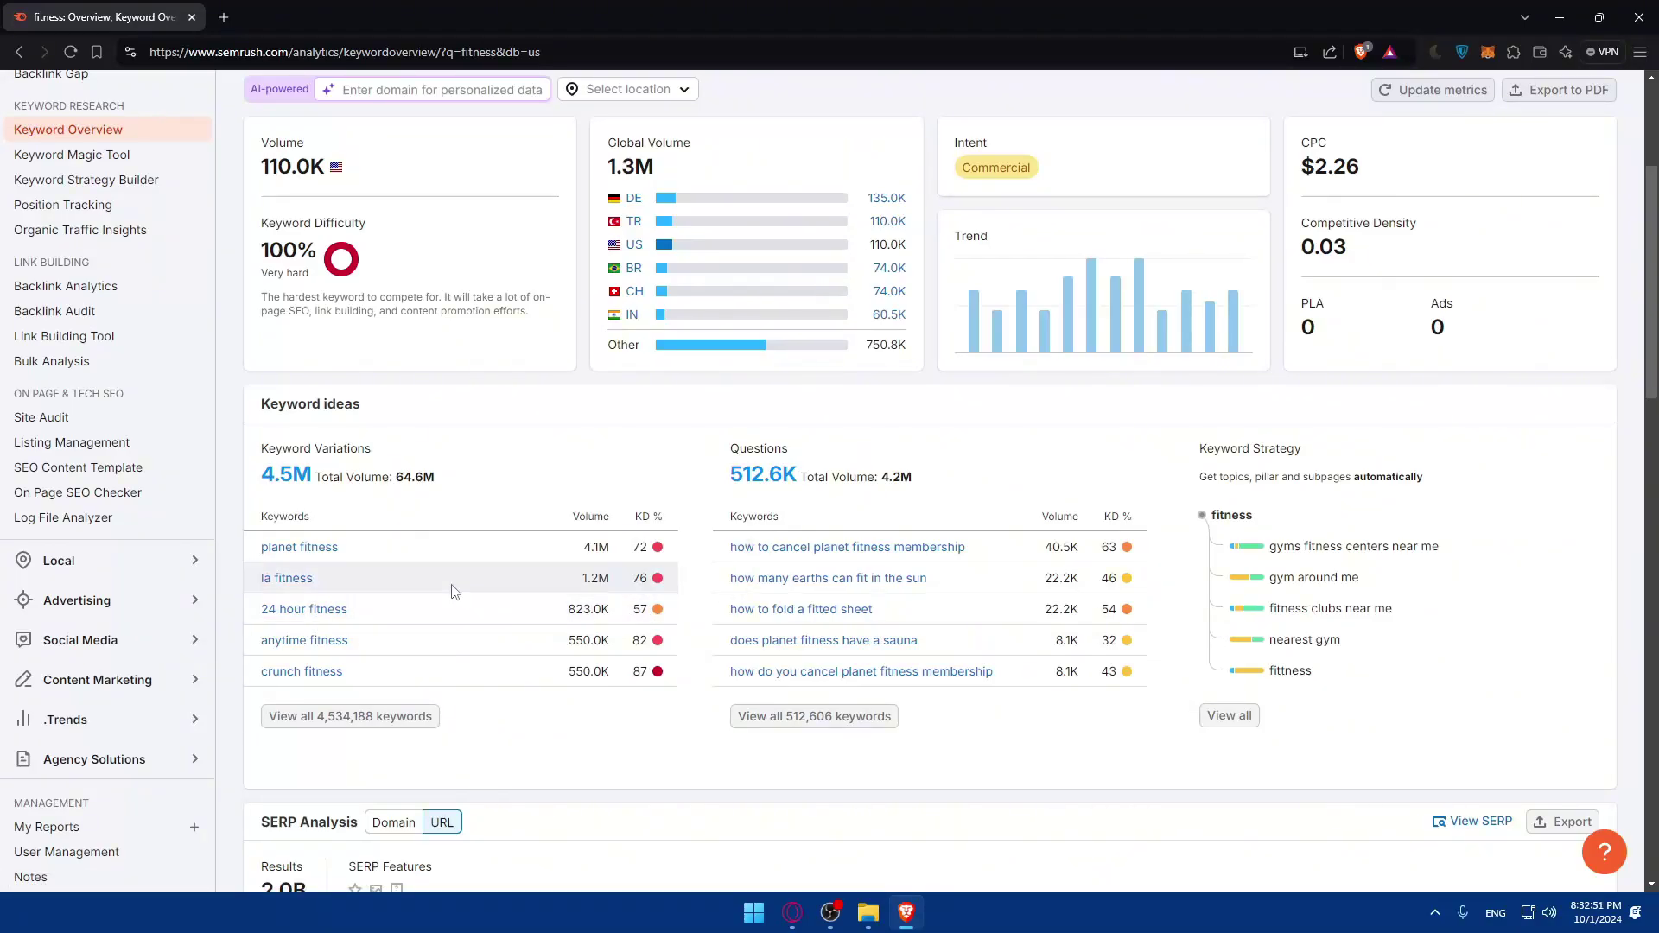
mouse_move(307, 237)
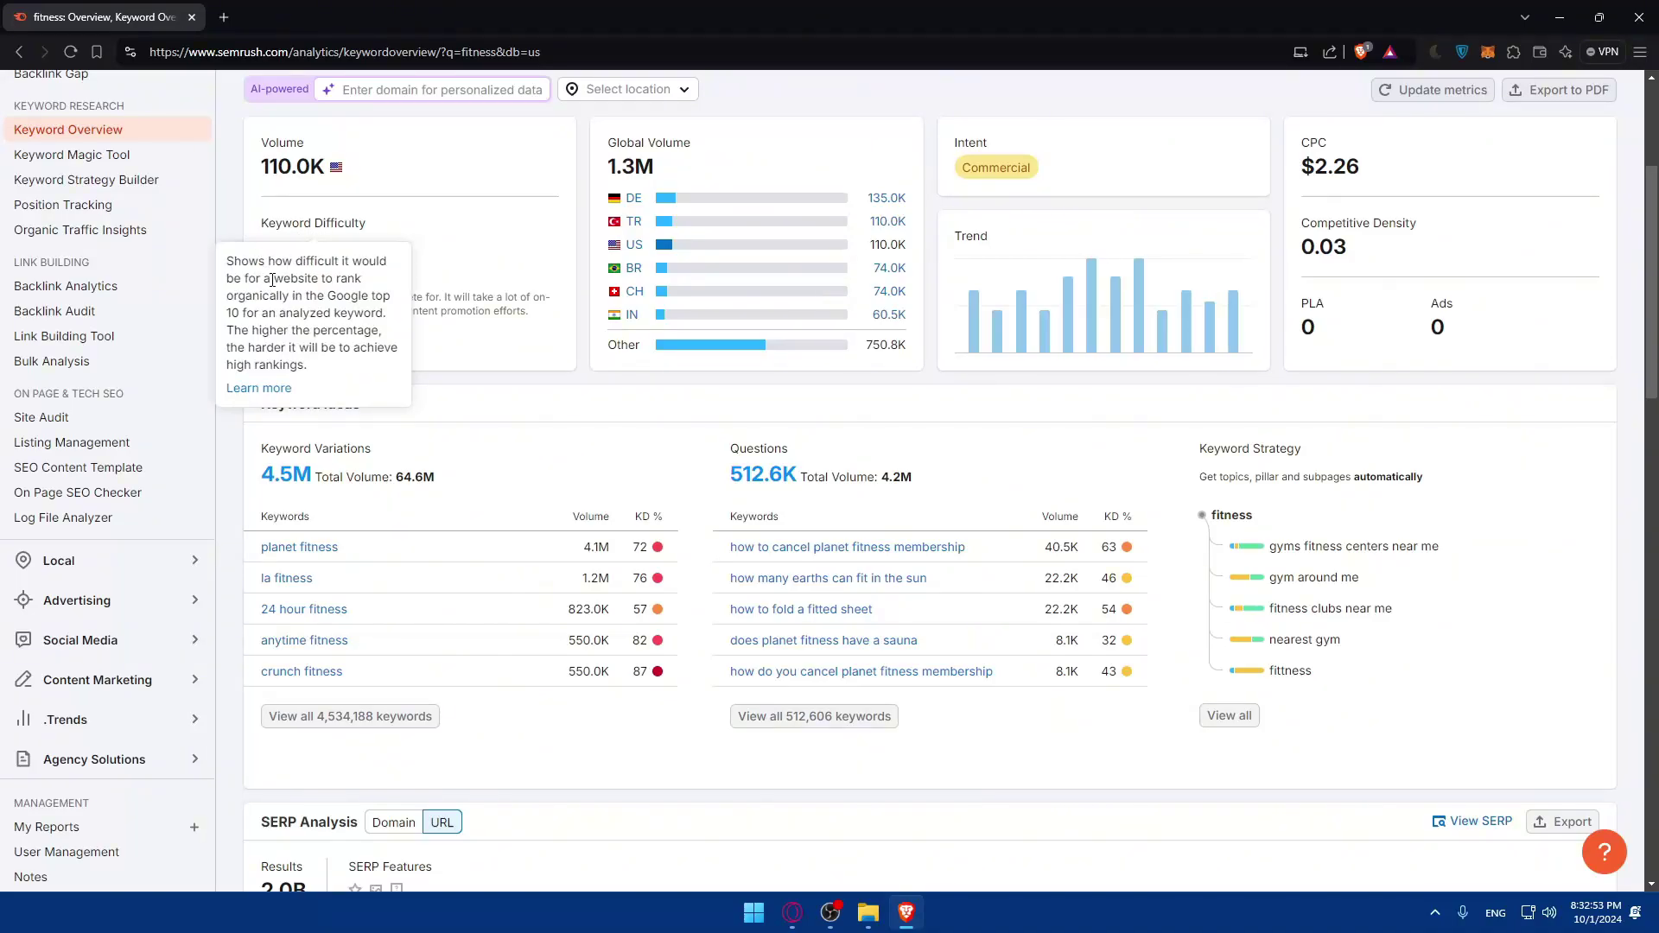
mouse_move(654, 555)
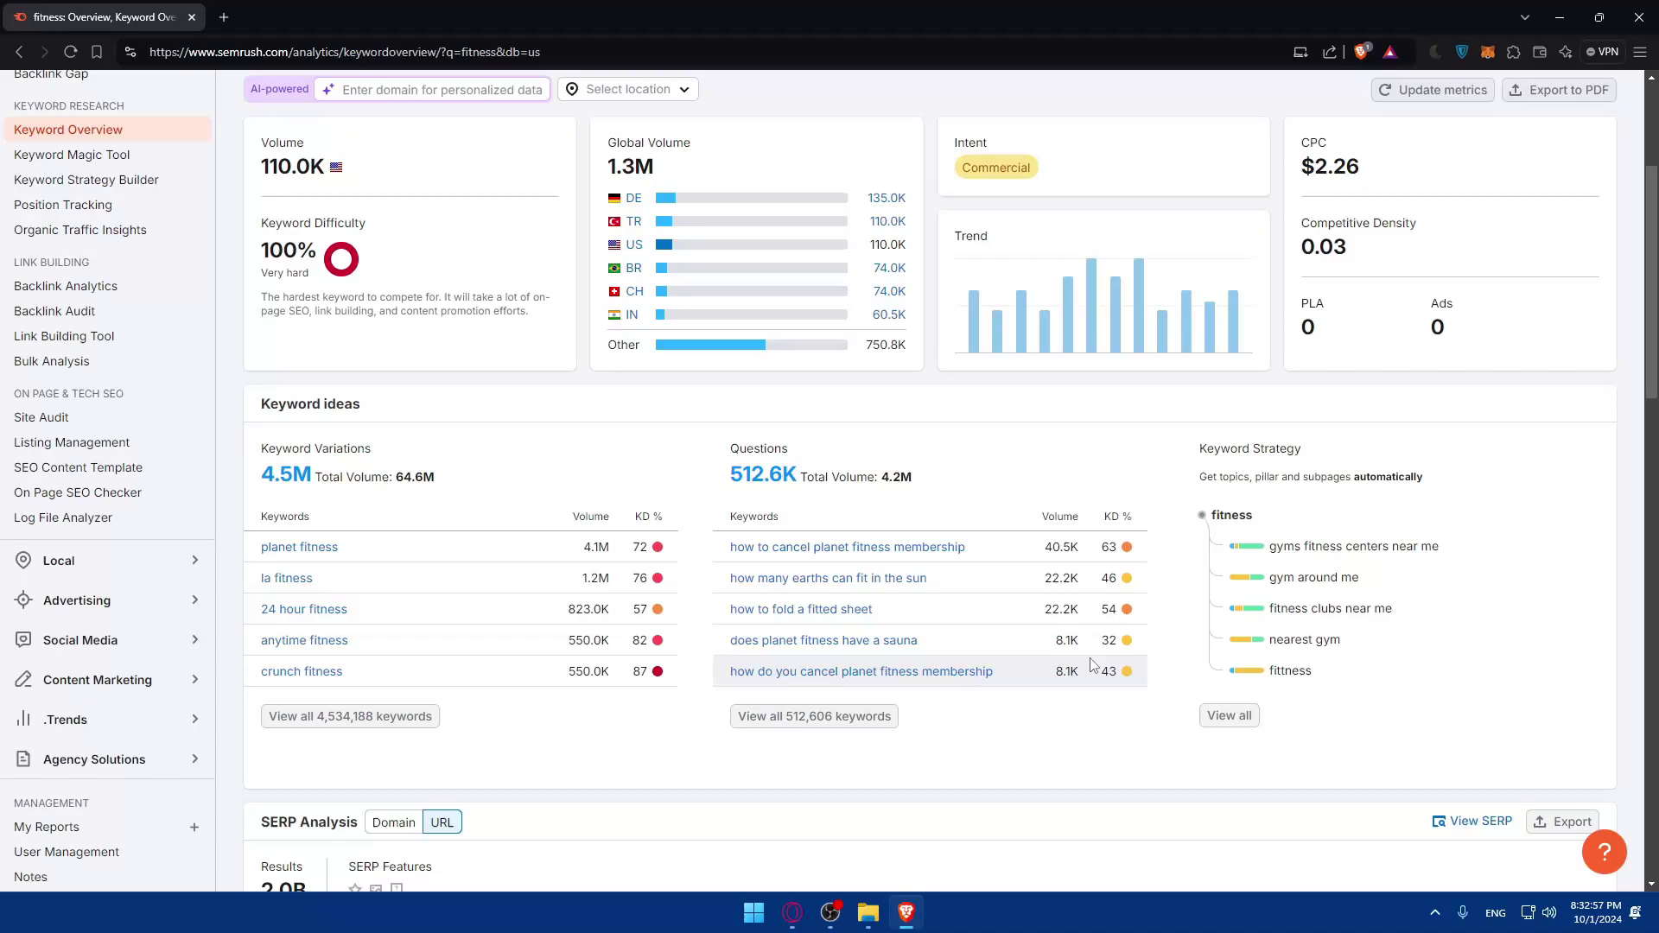
mouse_move(1125, 641)
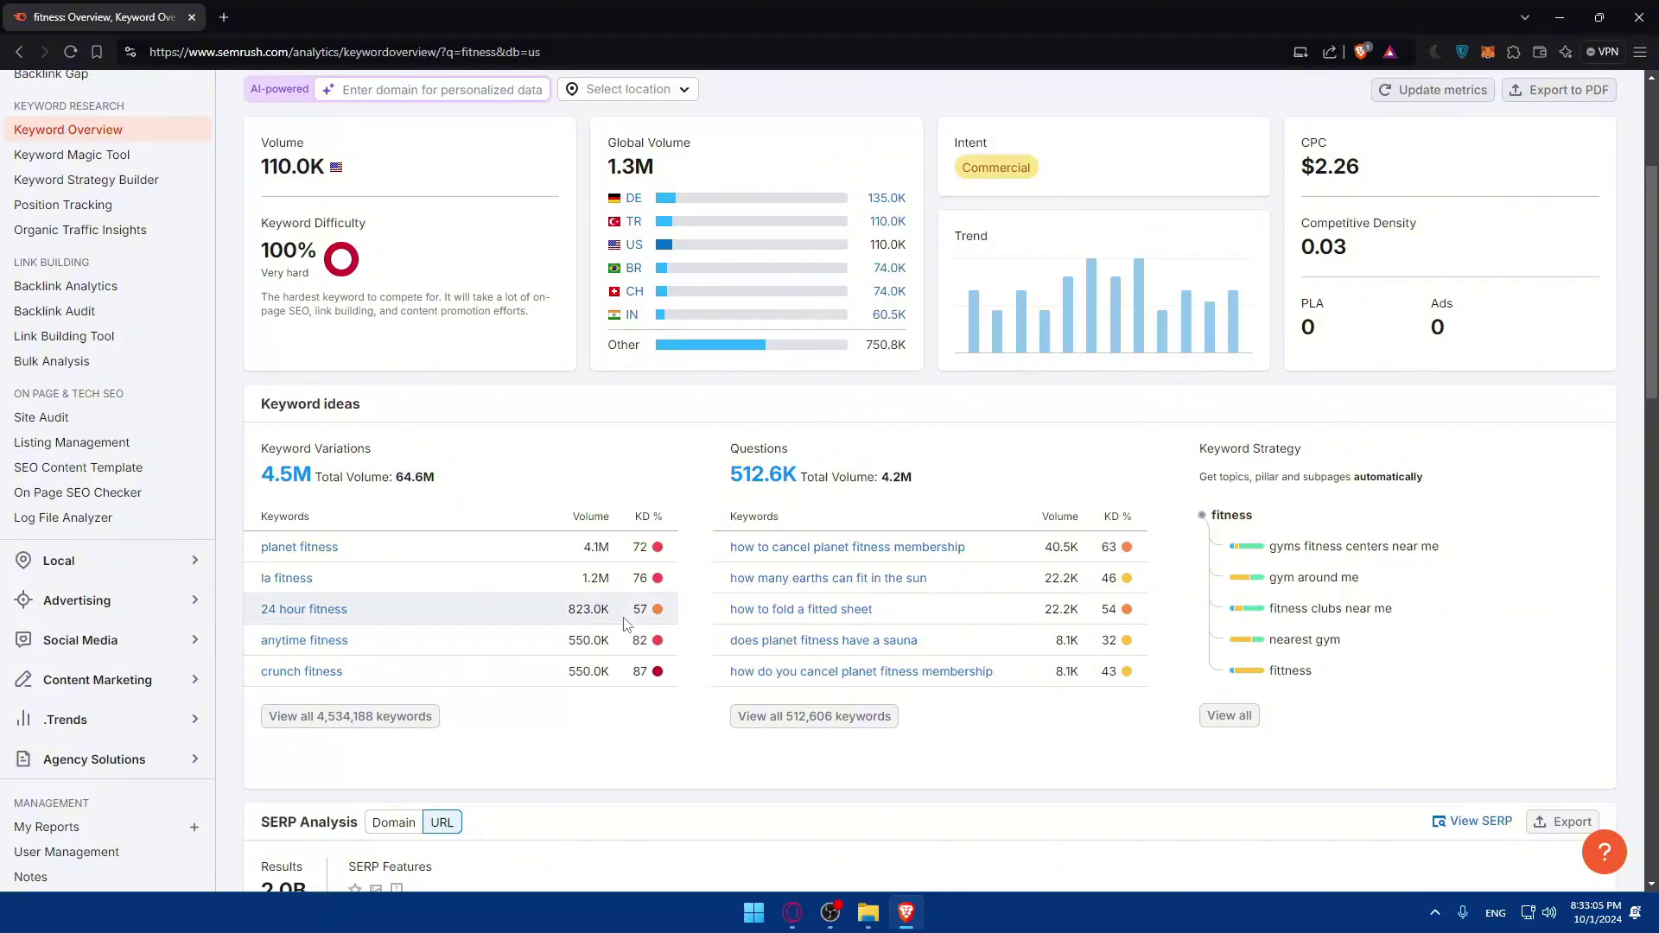
scroll(541, 608, down, 4)
scroll(541, 607, up, 5)
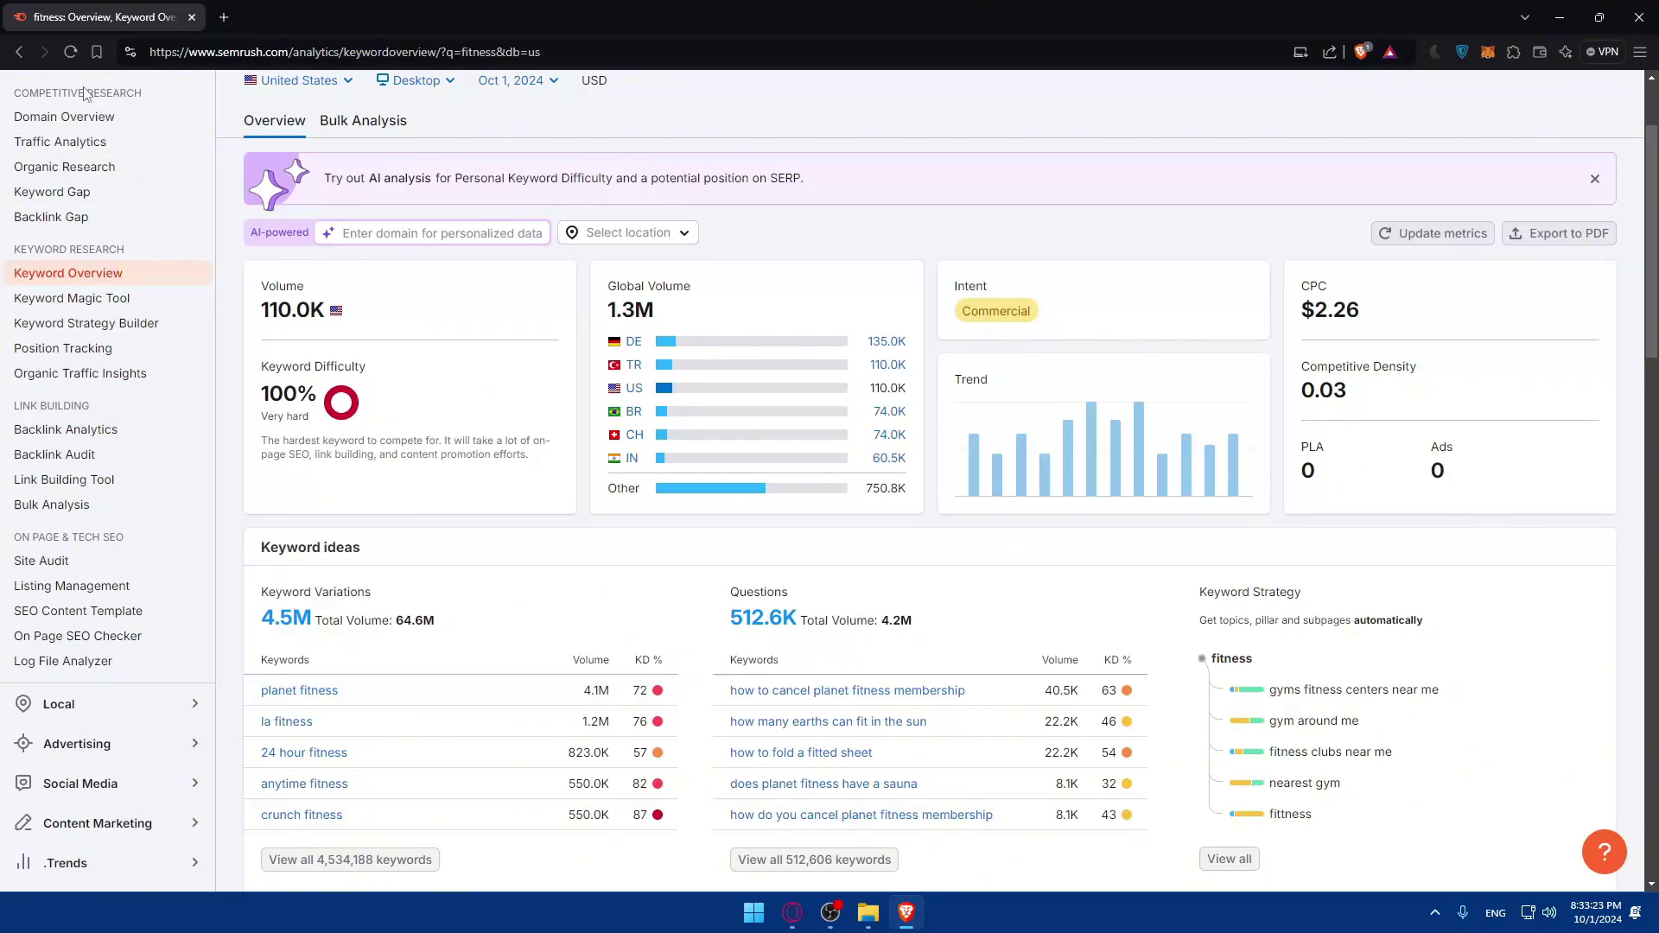
Open mromix.online in a new browser tab and look over its landing page down to the Subscribe form
click(224, 17)
text(mromix.online)
key(Return)
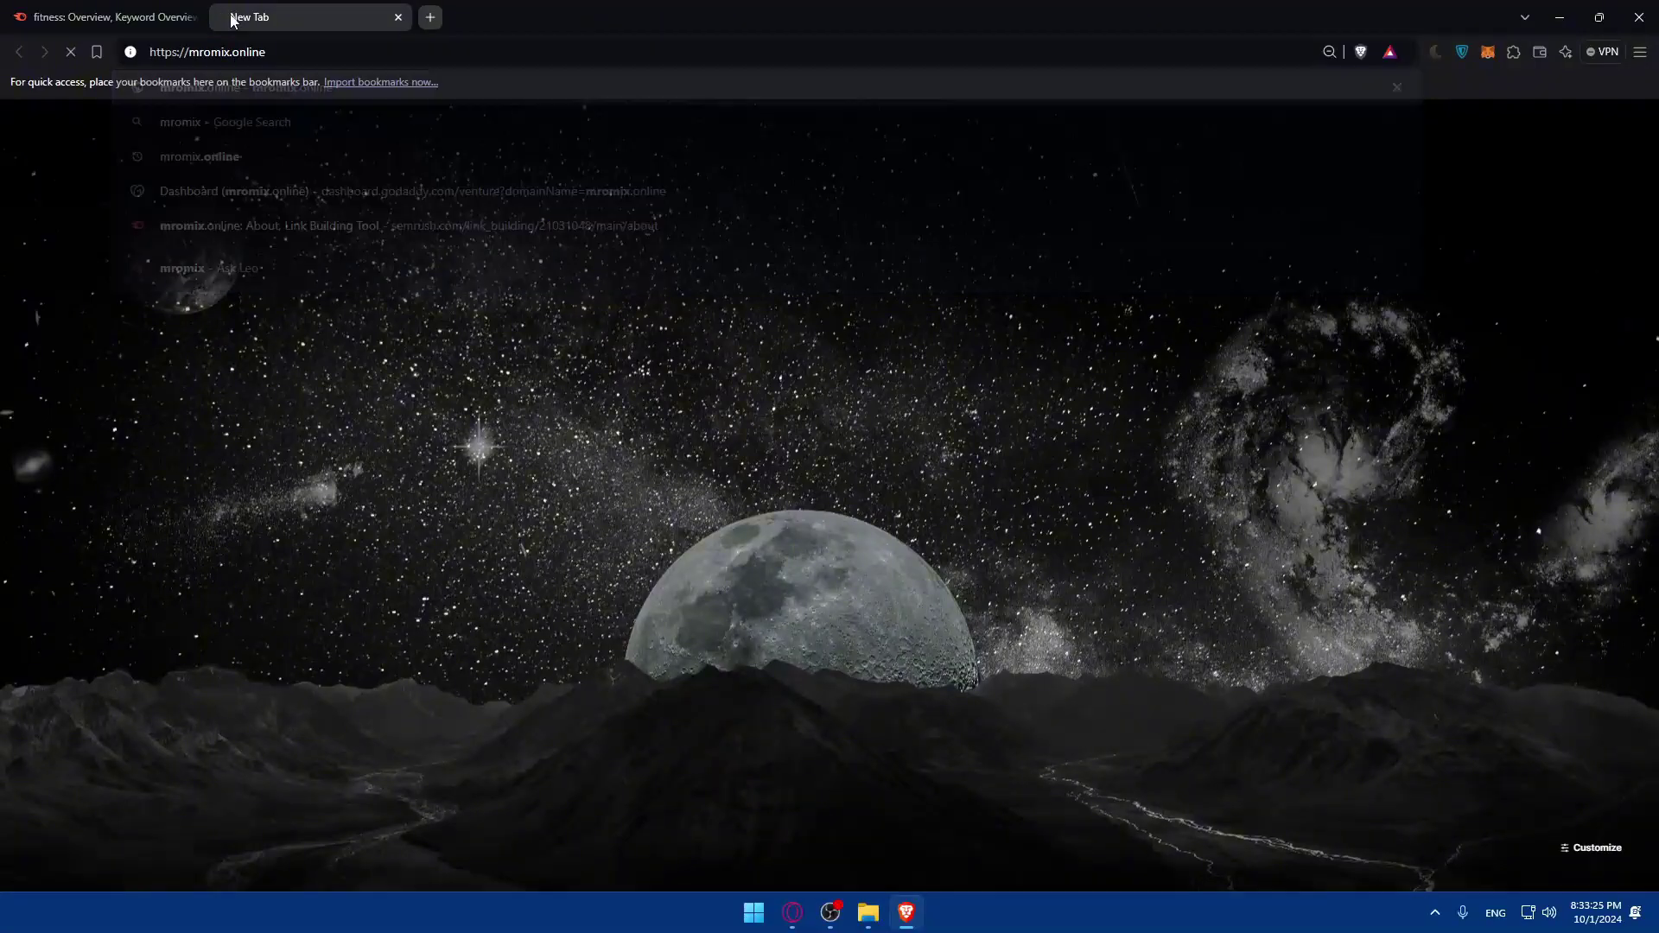
scroll(791, 393, down, 3)
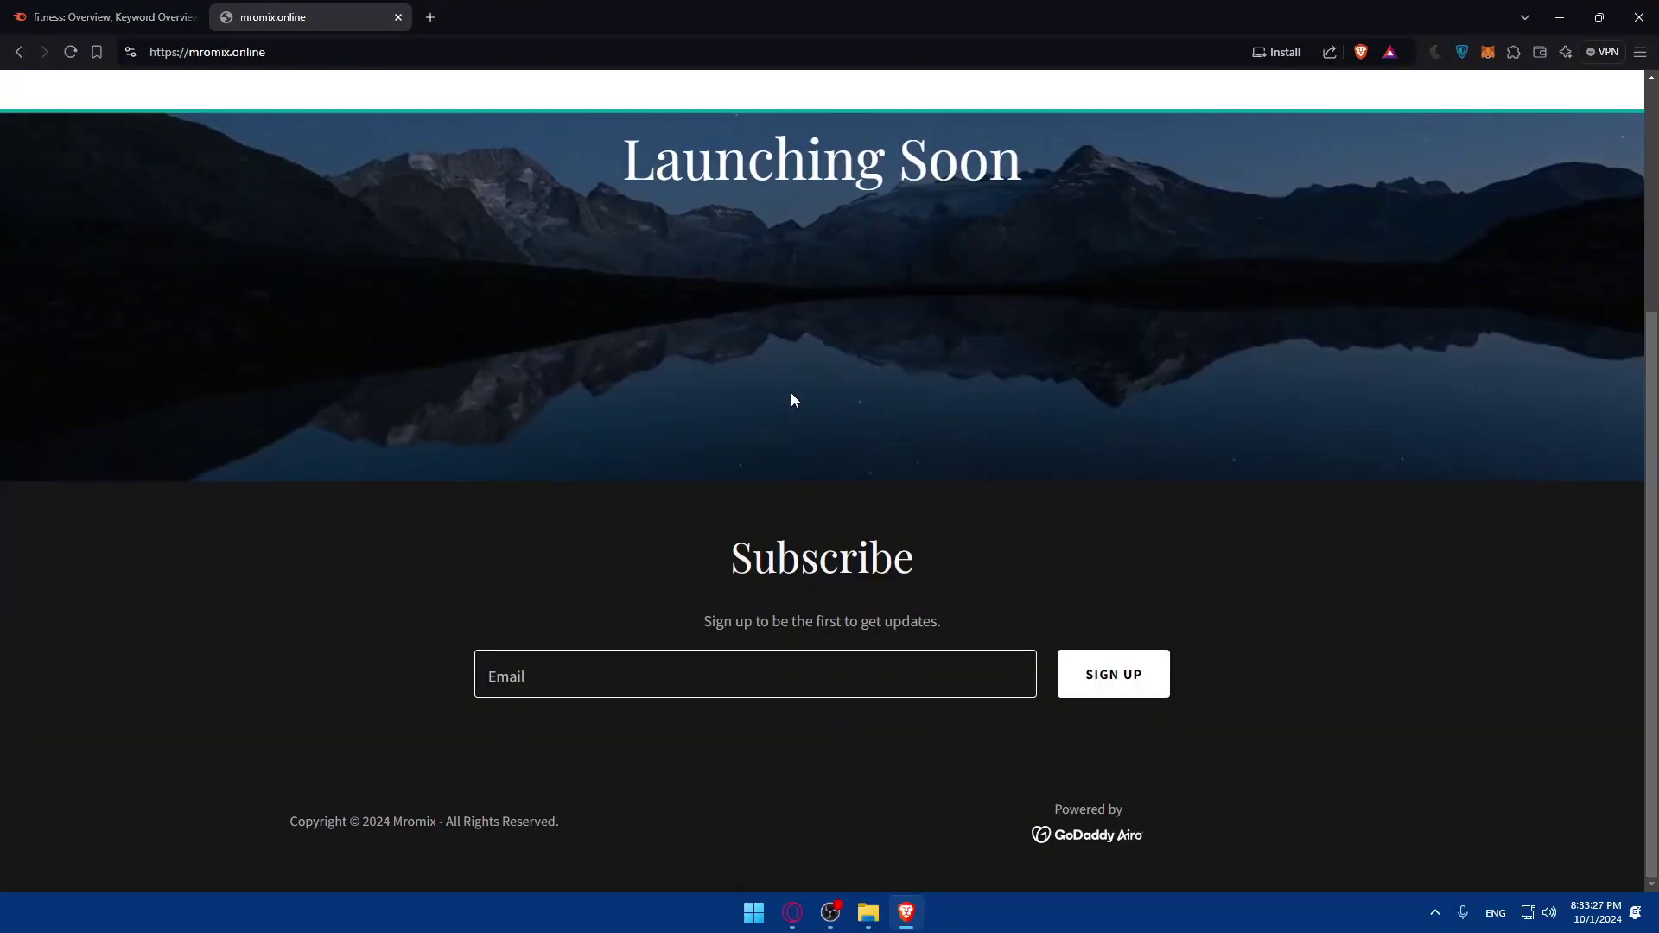
scroll(748, 432, up, 4)
scroll(723, 392, down, 4)
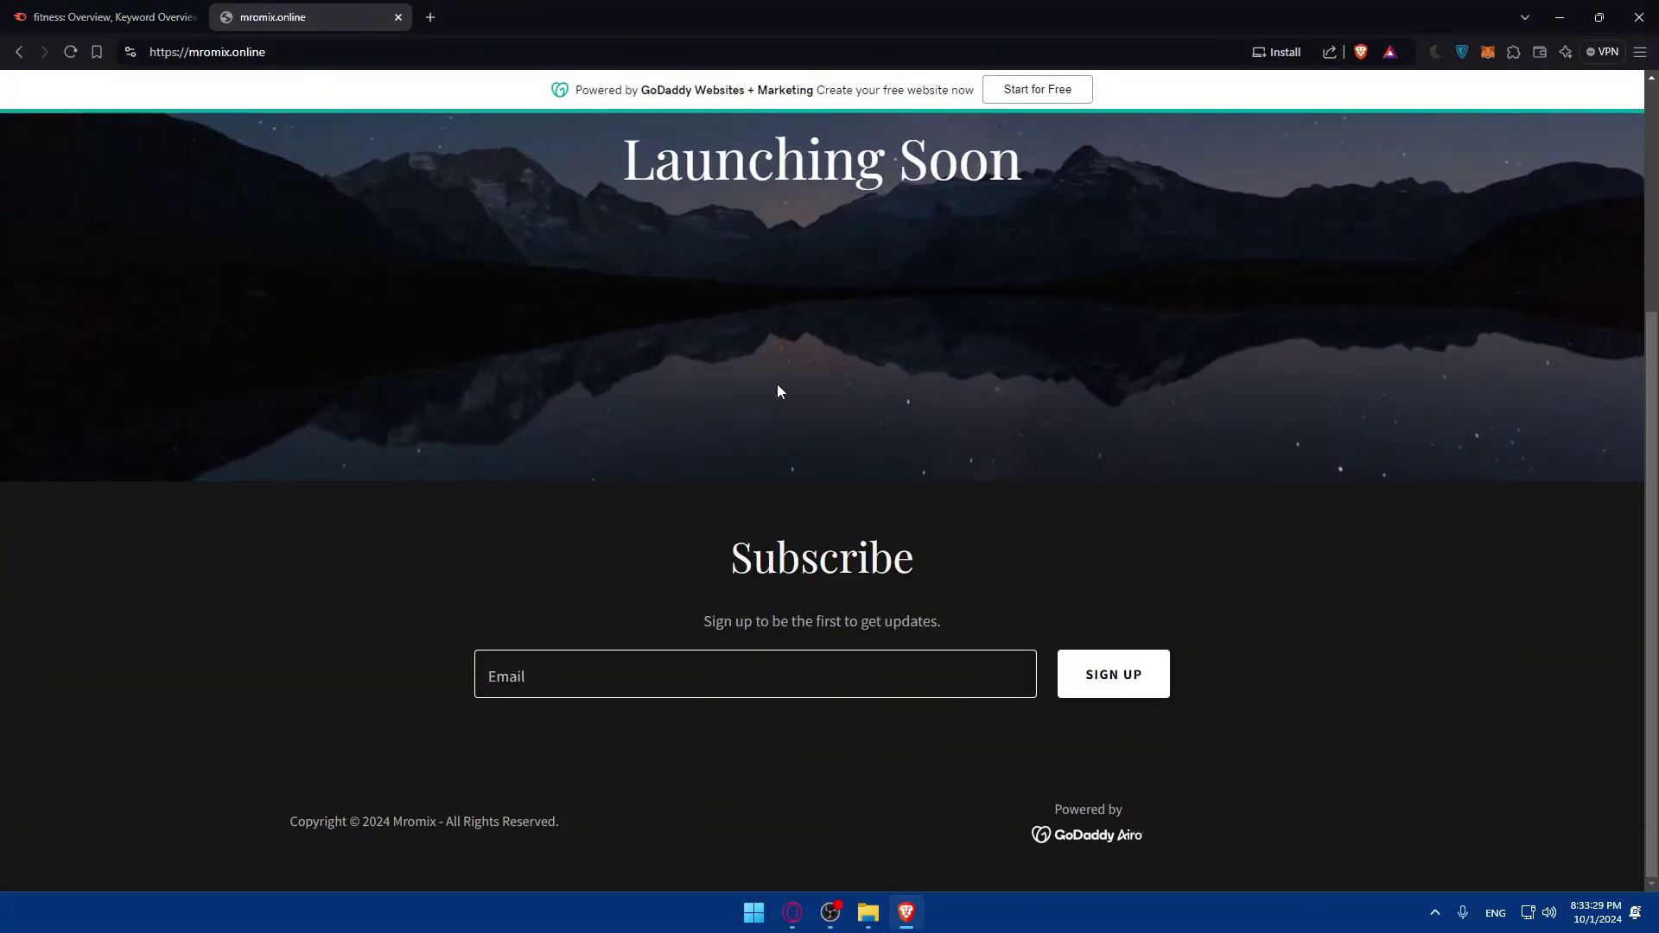
scroll(777, 389, up, 4)
scroll(719, 419, down, 4)
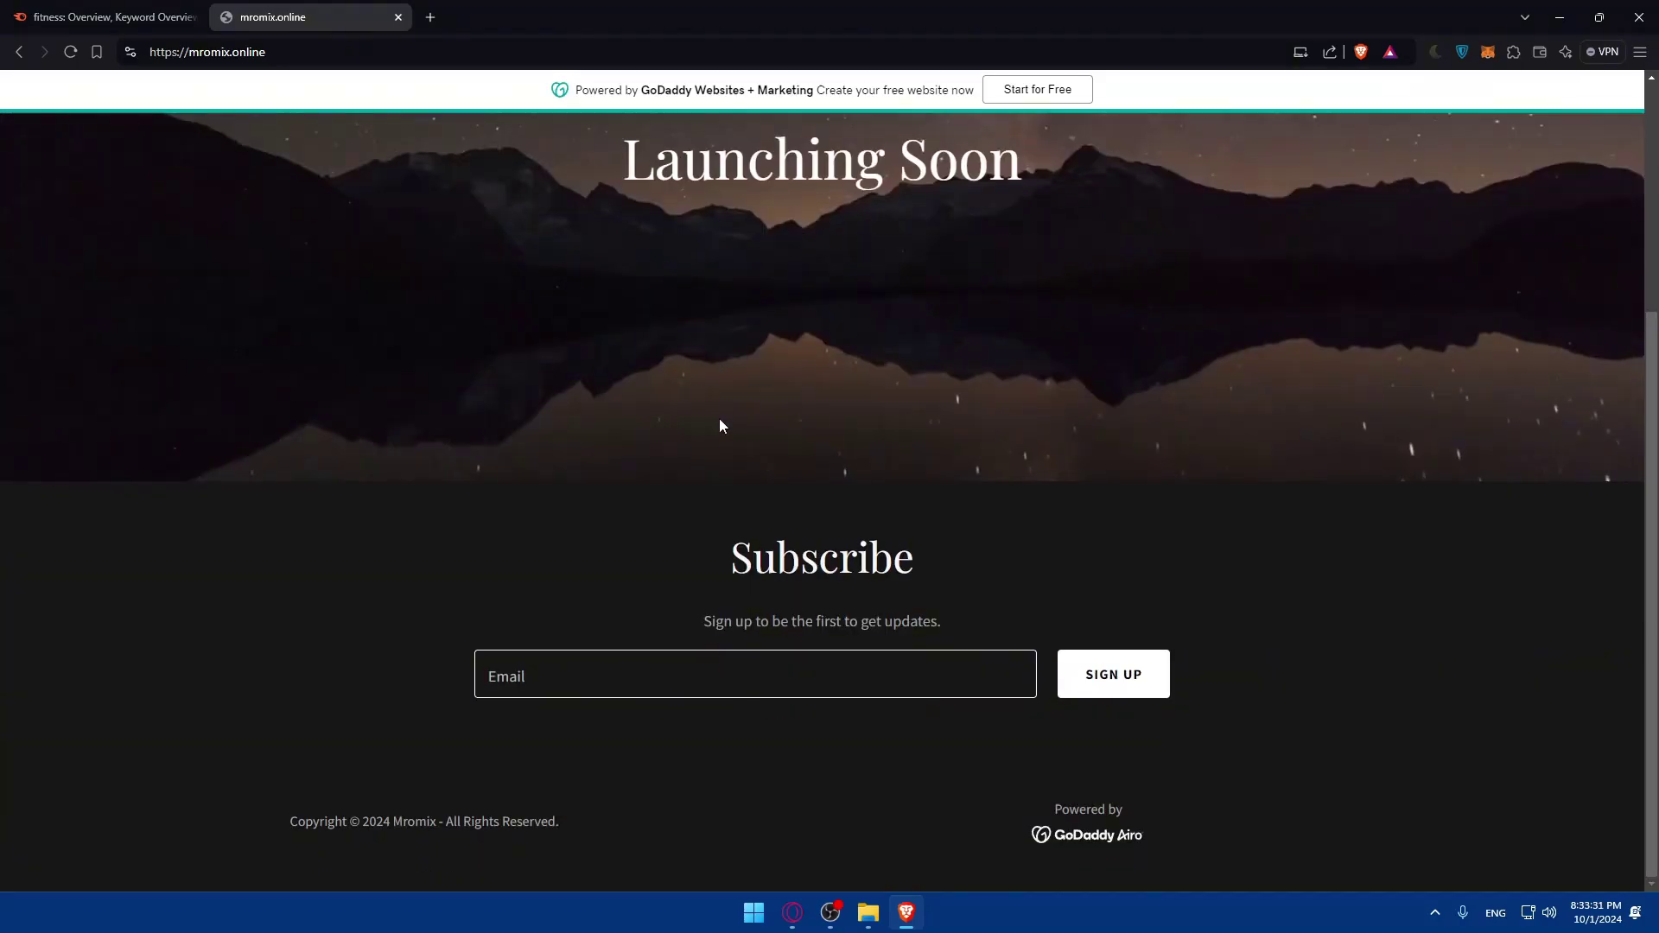
scroll(632, 374, up, 4)
scroll(763, 315, down, 4)
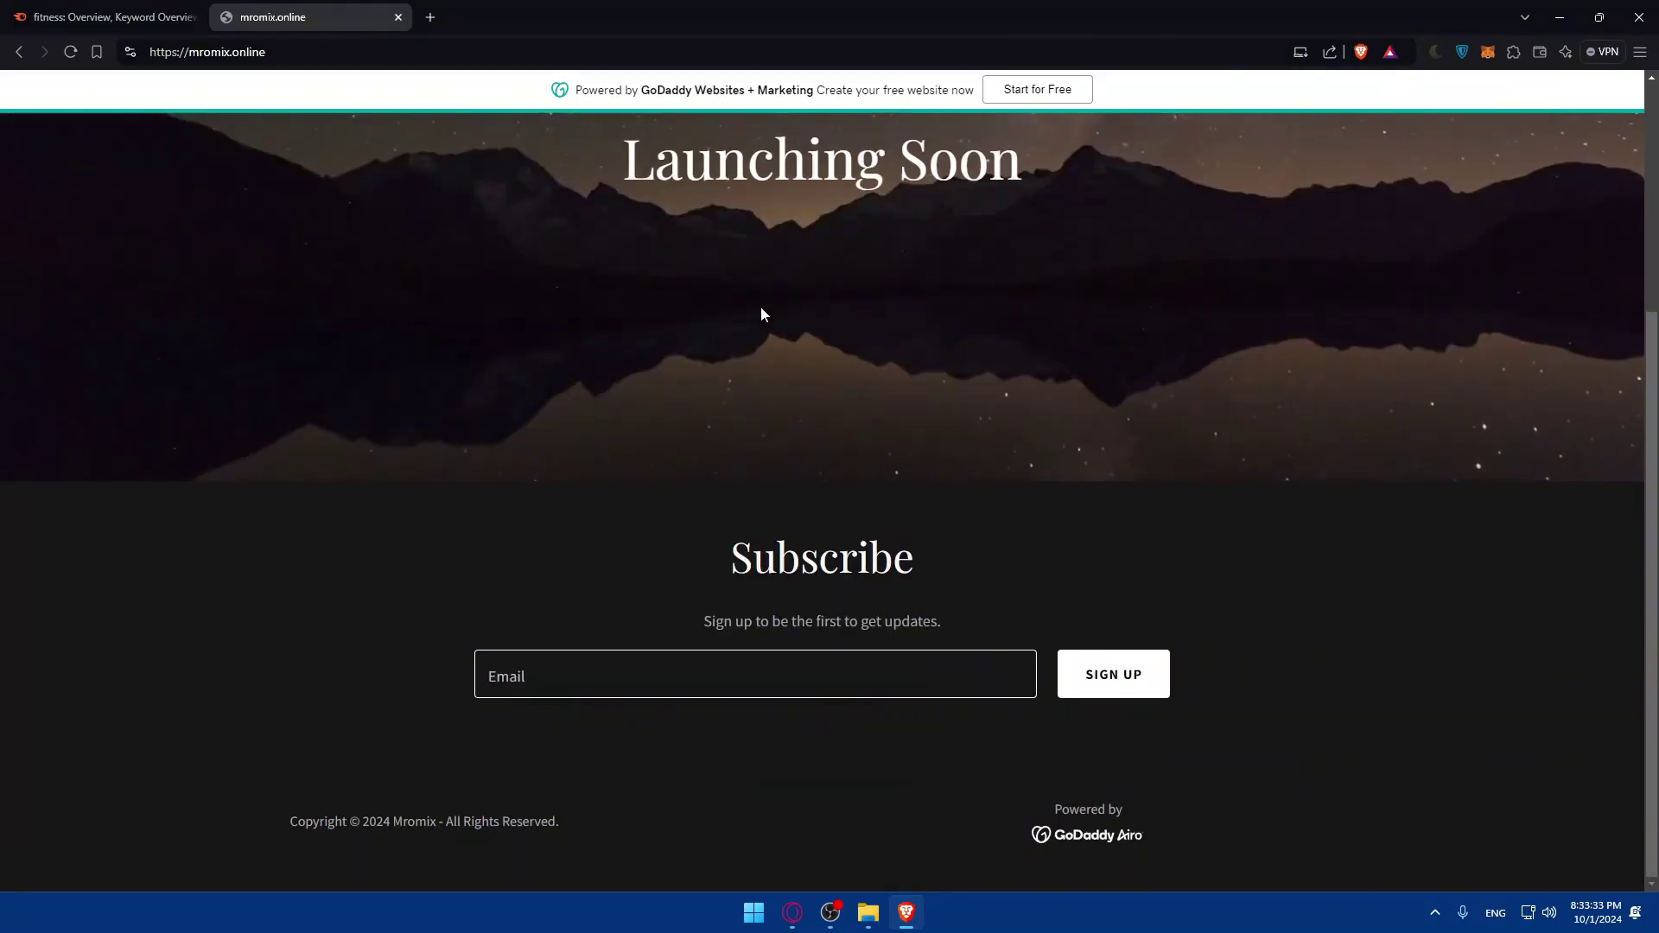
scroll(812, 224, up, 4)
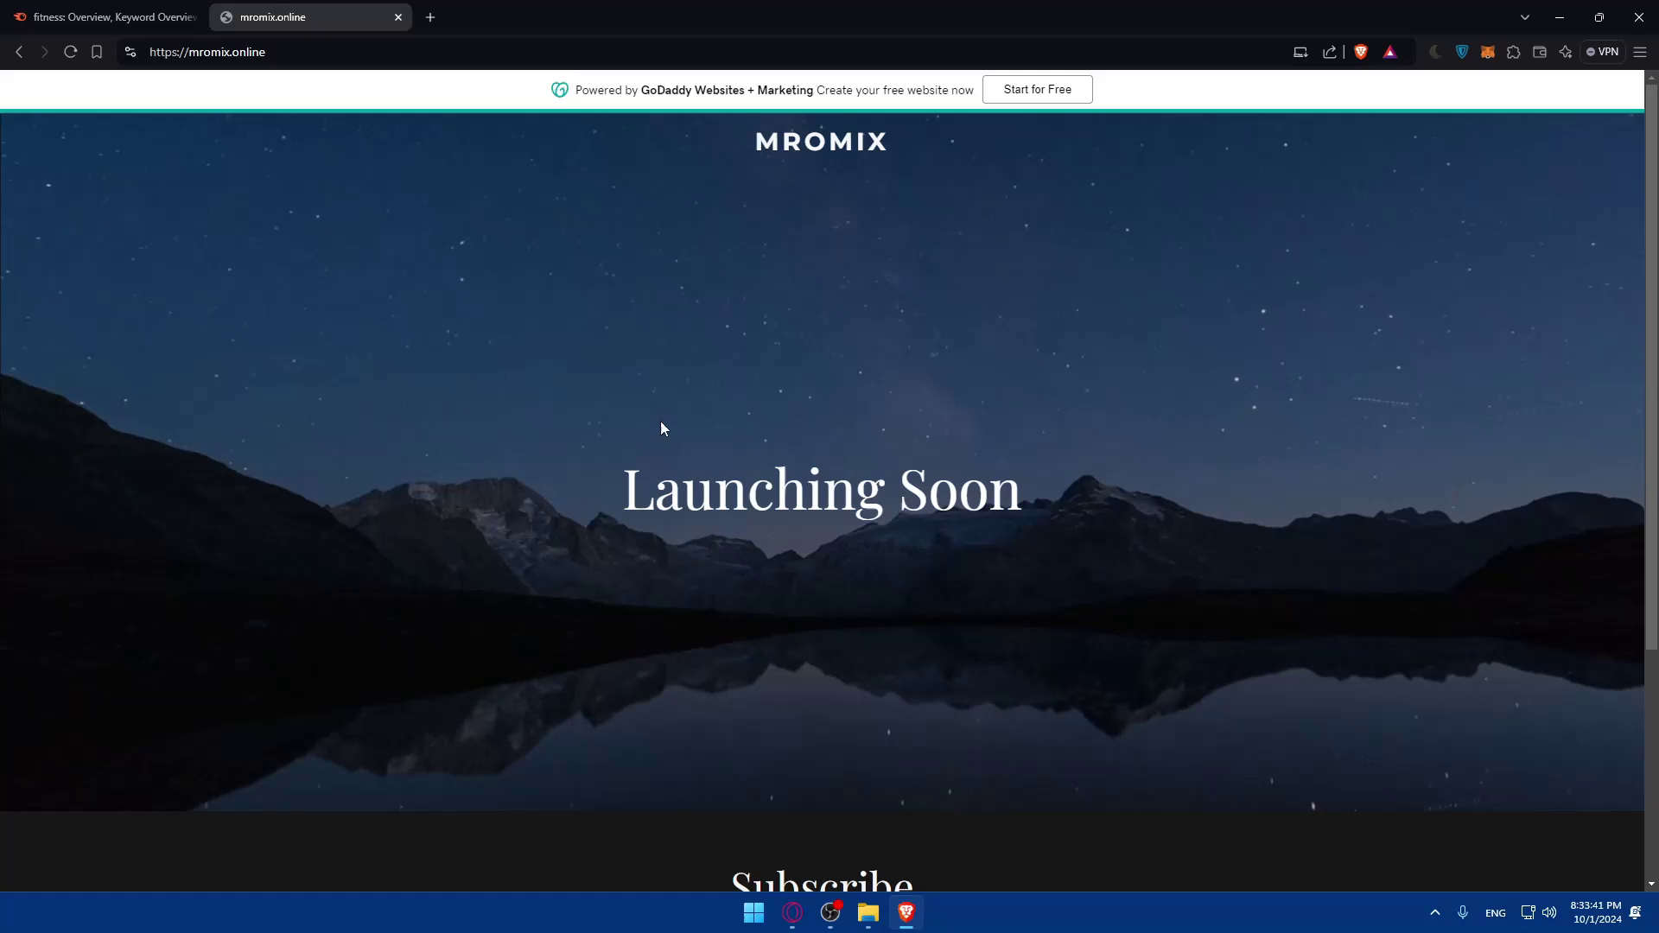
Close the mromix.online site and visit Semrush's Backlink Audit and Link Building Tool pages, ending on Link Building Tool
click(142, 13)
click(336, 8)
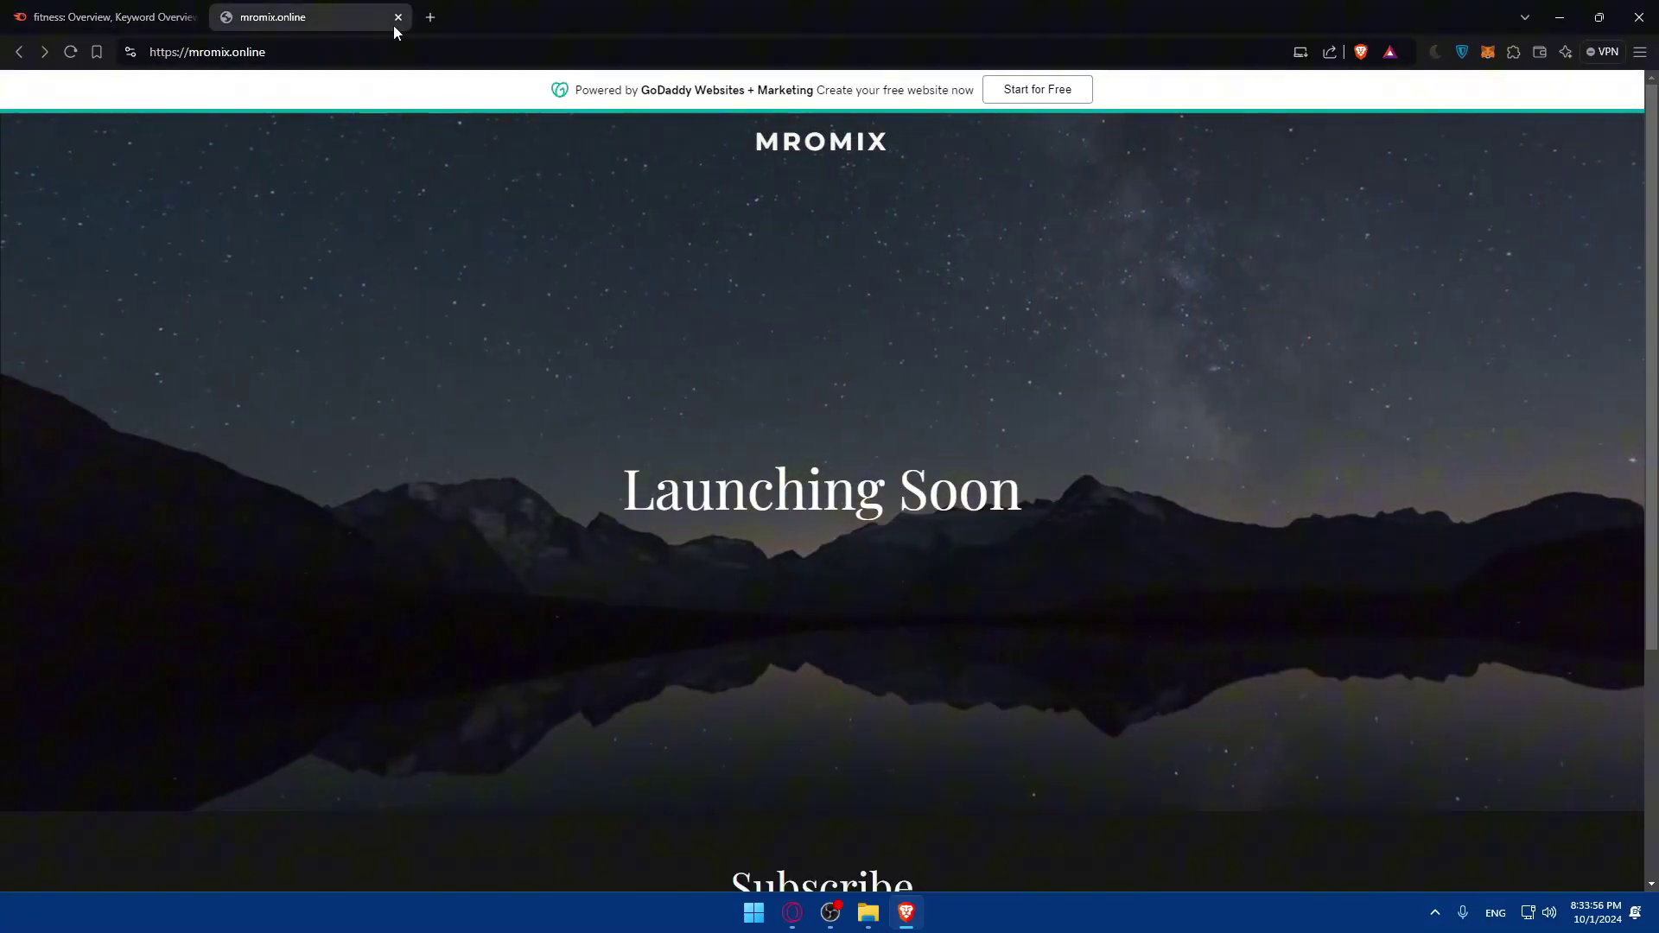
click(398, 17)
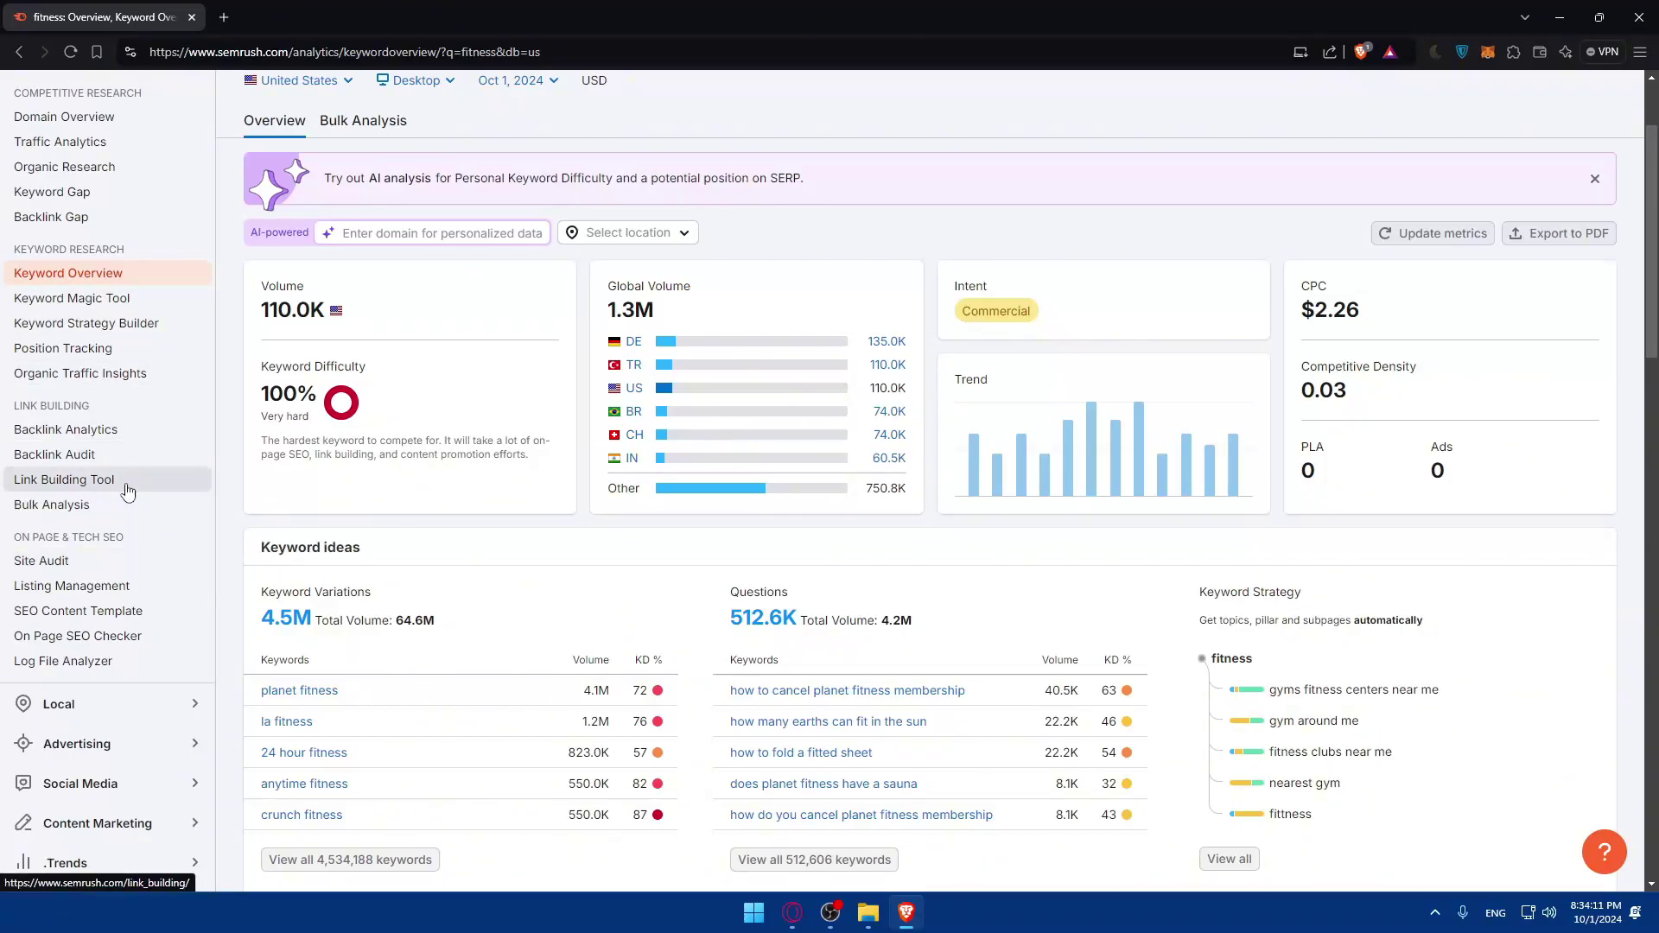
click(43, 462)
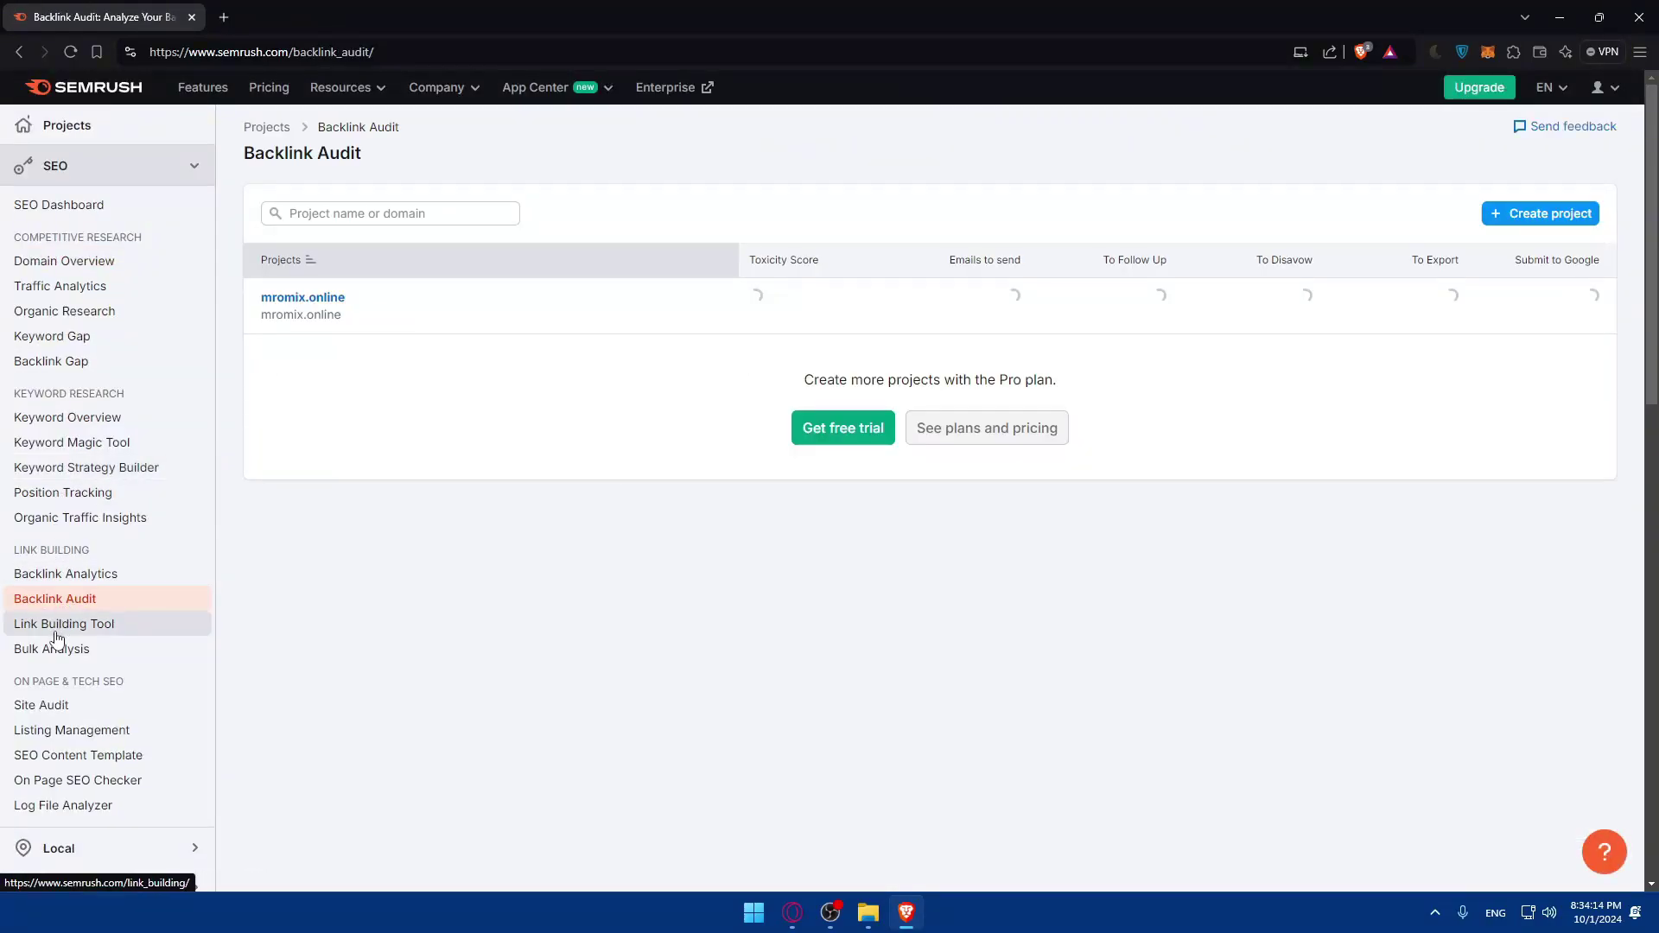
click(56, 629)
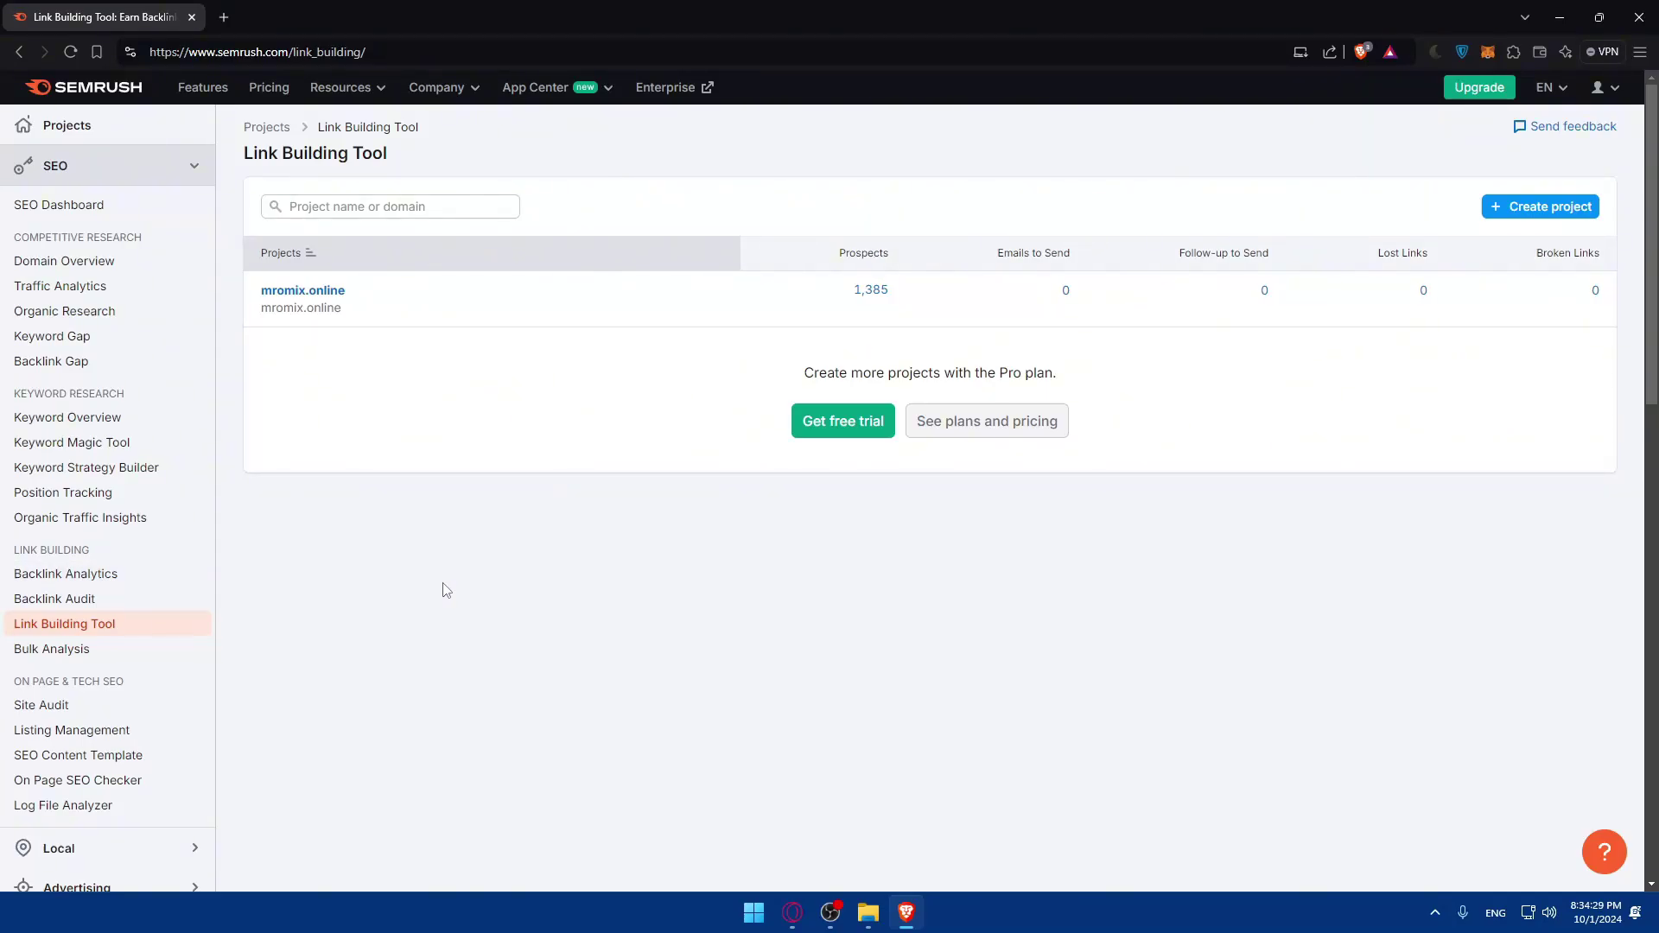
Restore the previously closed Link Building prospects page for mromix.online and close the other browser tabs
click(225, 18)
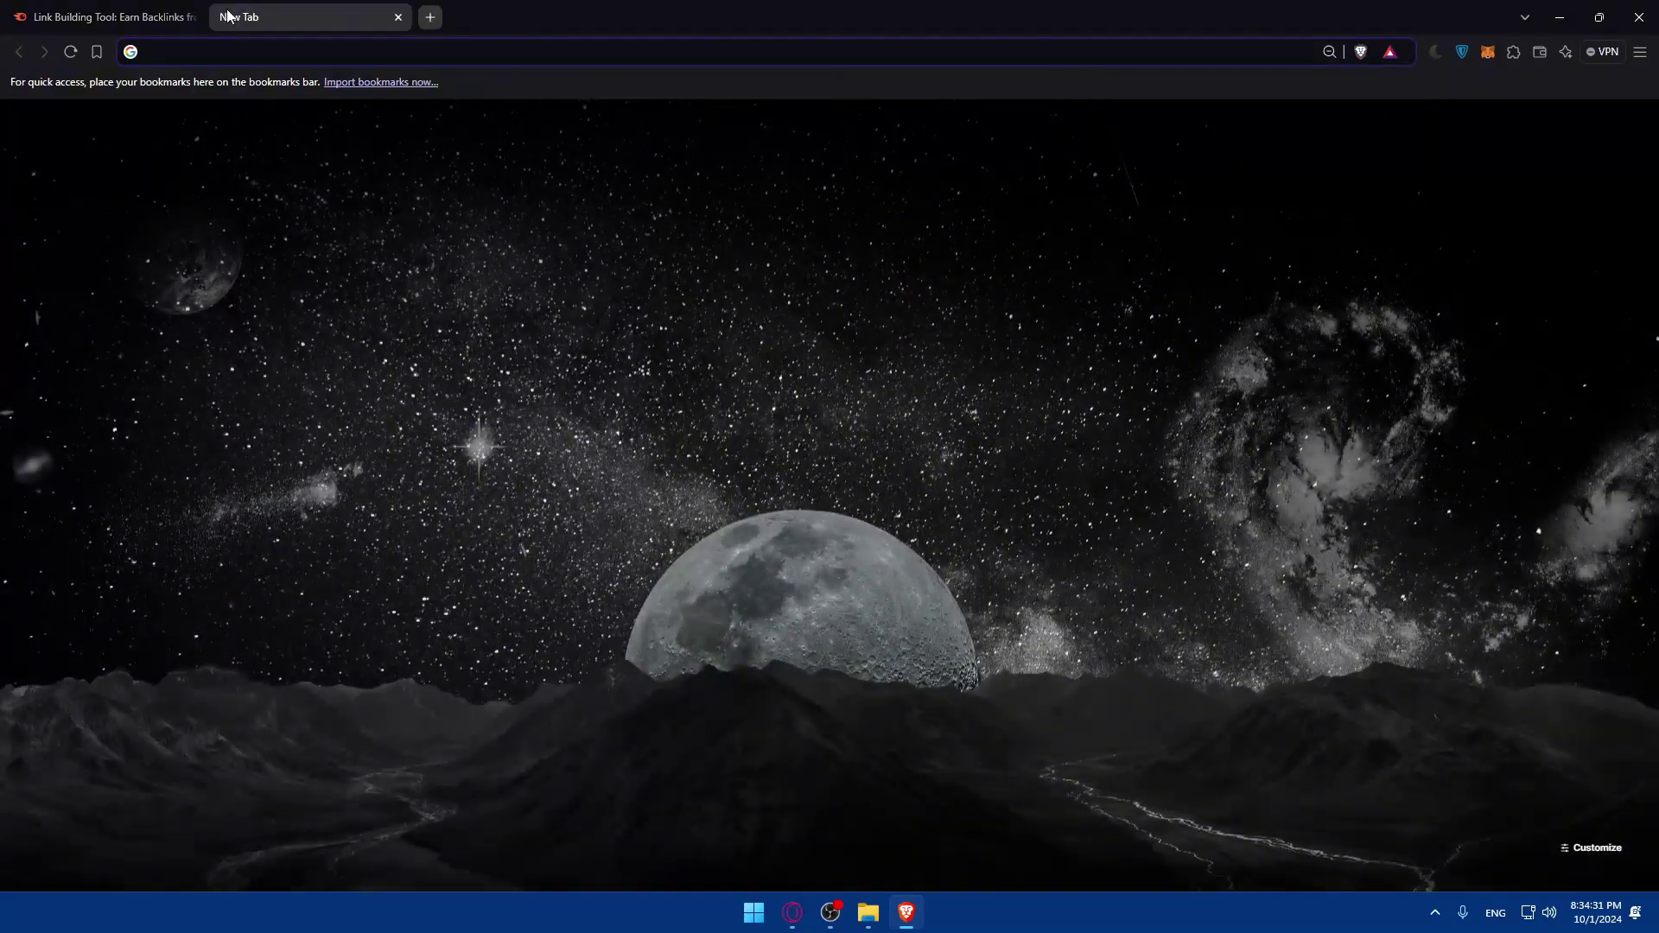
key(ctrl+w)
key(ctrl+shift+n)
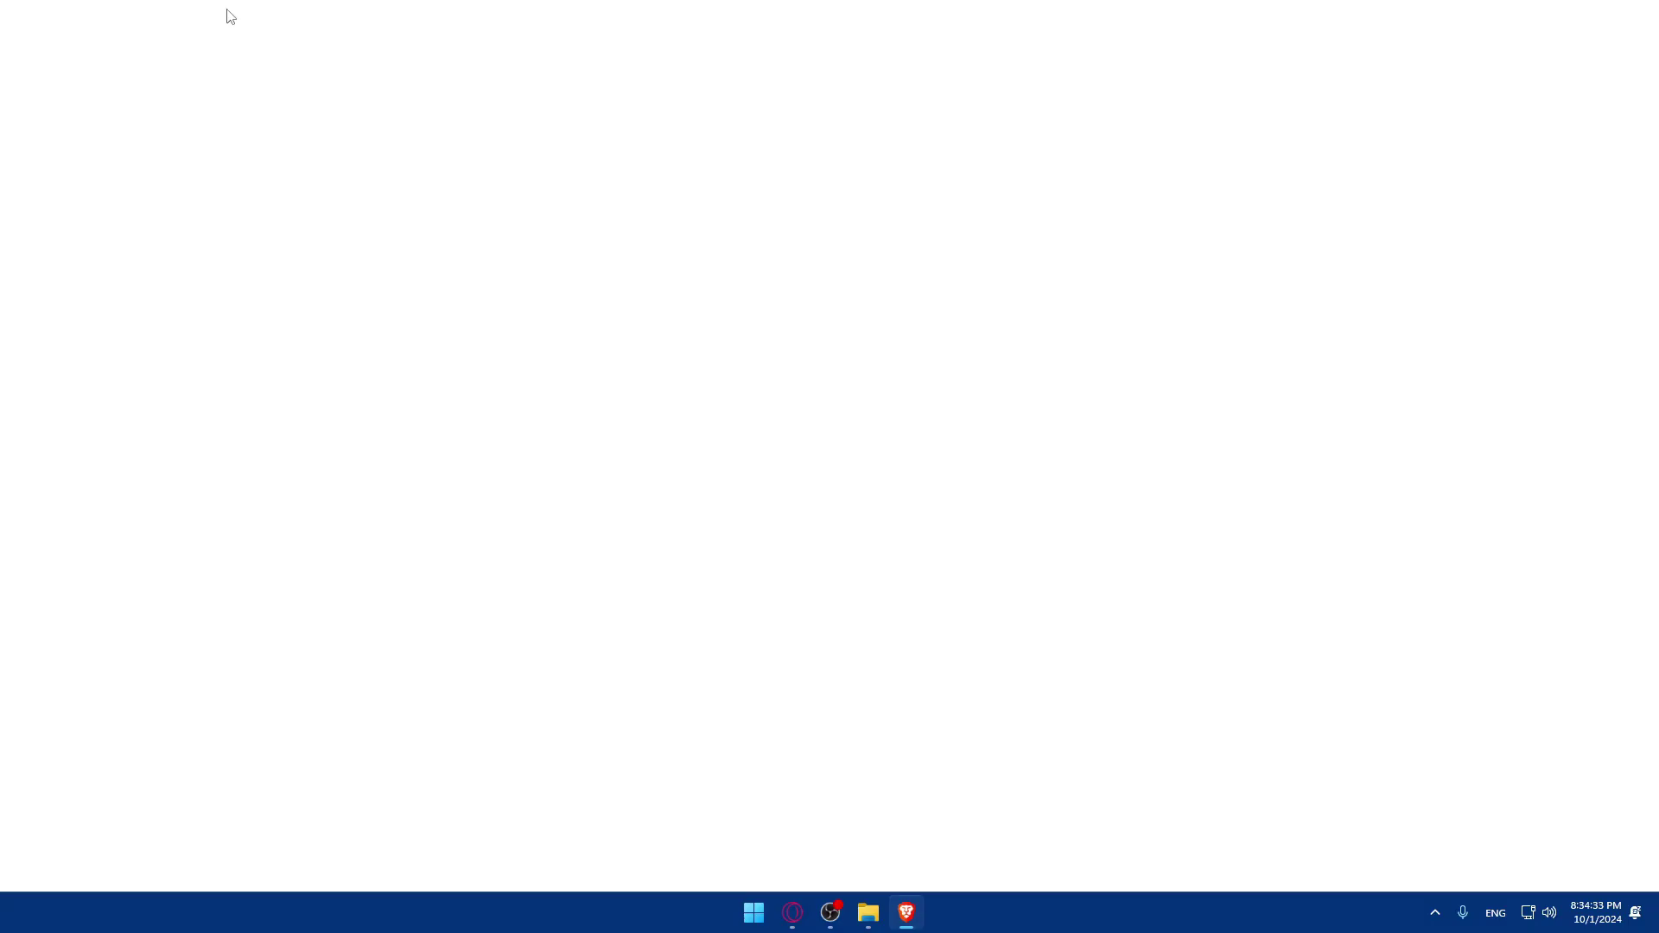
key(ctrl+w)
key(ctrl+shift+t)
key(ctrl+shift+t)
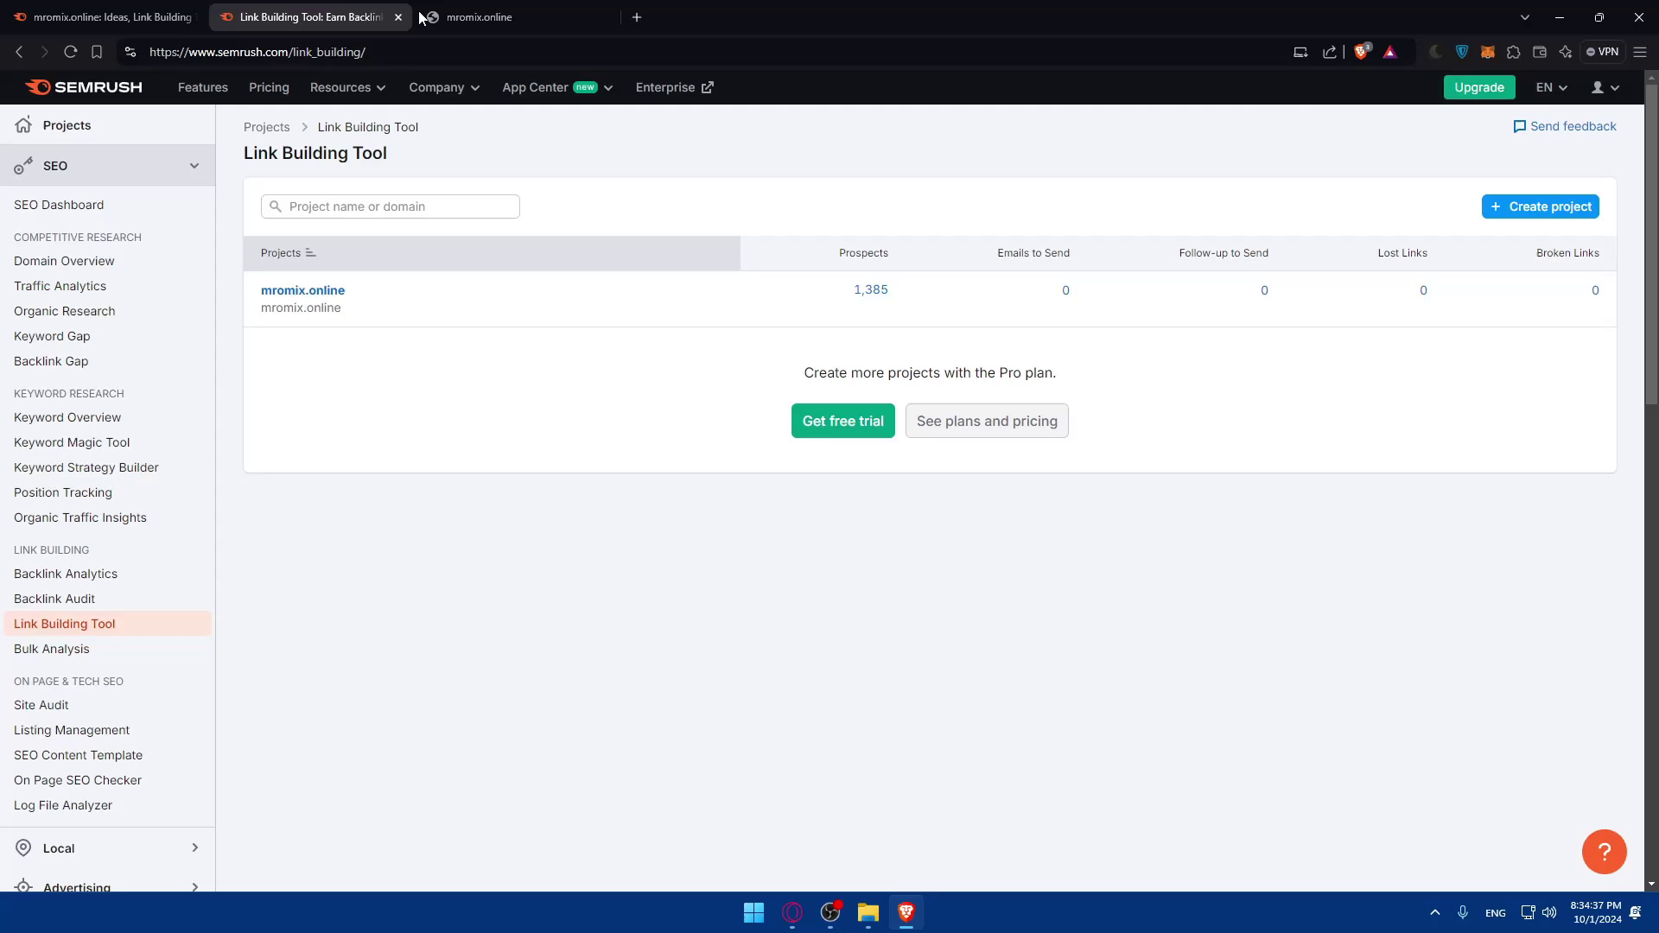
key(ctrl+w)
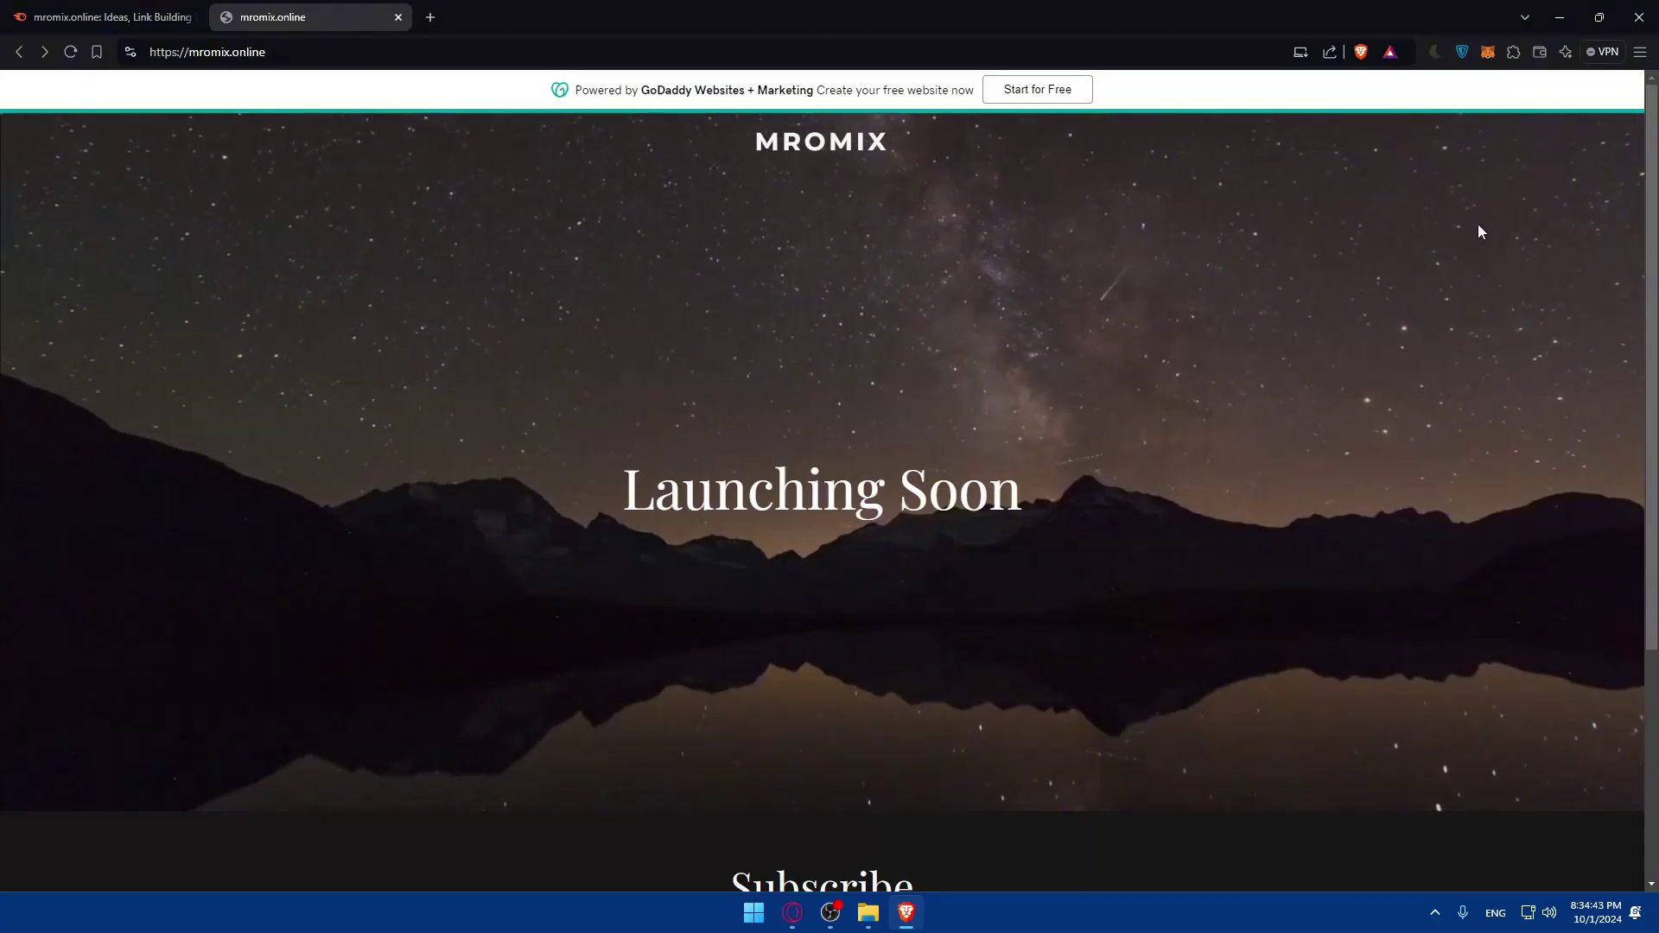
click(398, 17)
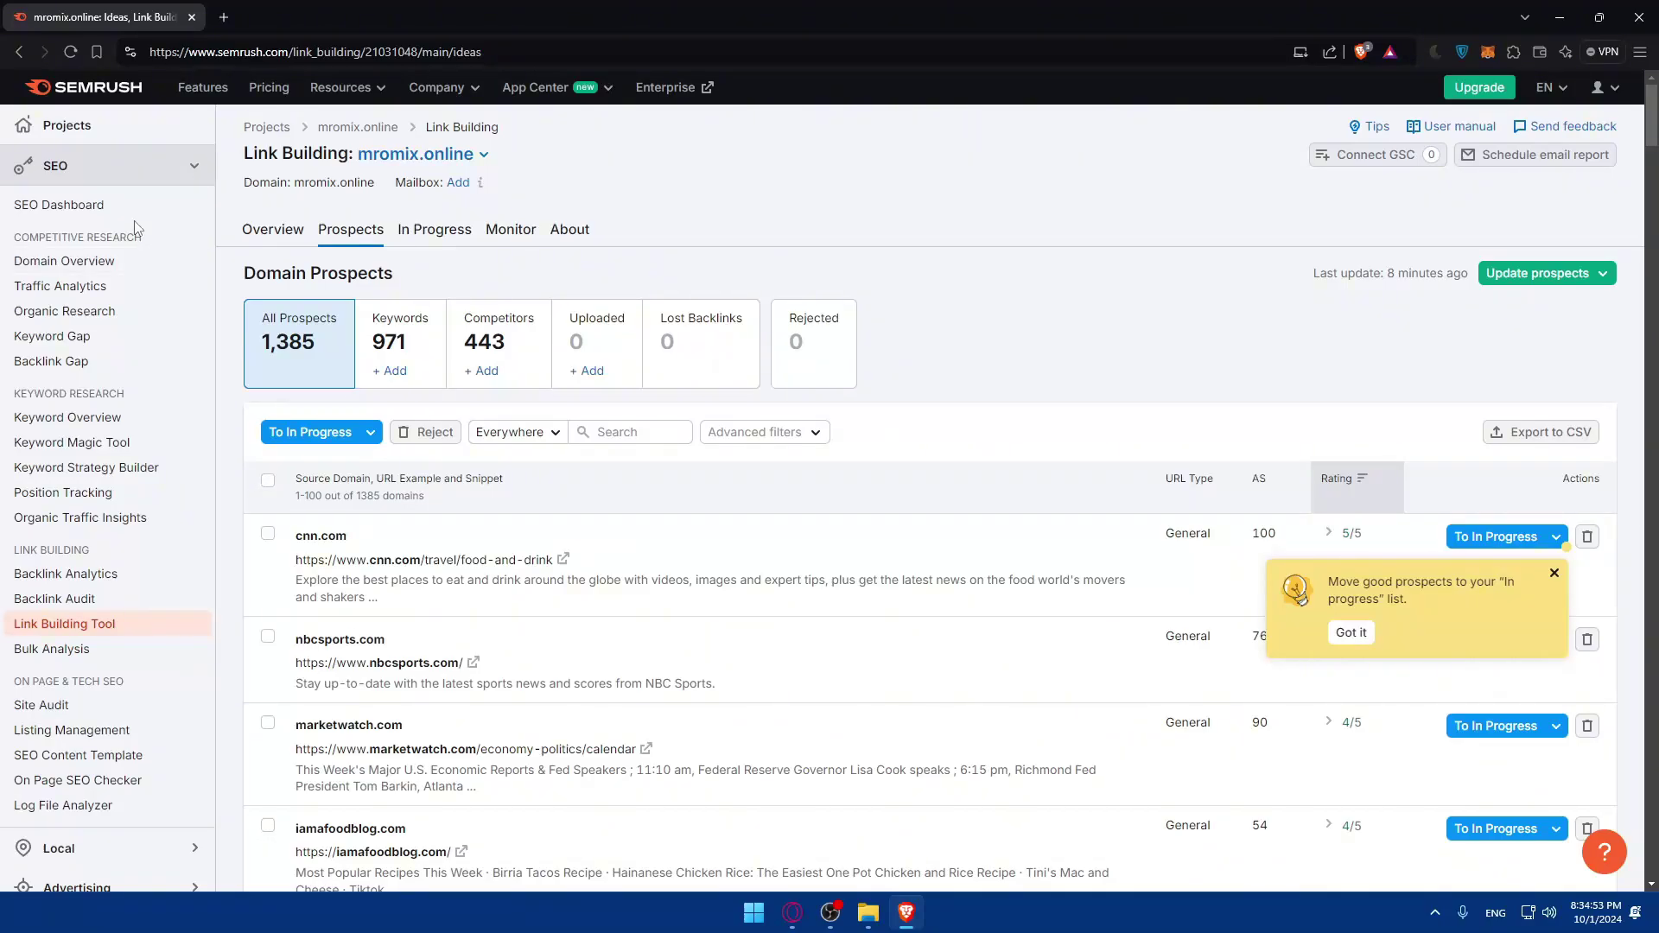
Collapse the SEO tool group and look through the remaining Semrush tool categories and the Domain Prospects list
click(166, 168)
scroll(105, 427, down, 5)
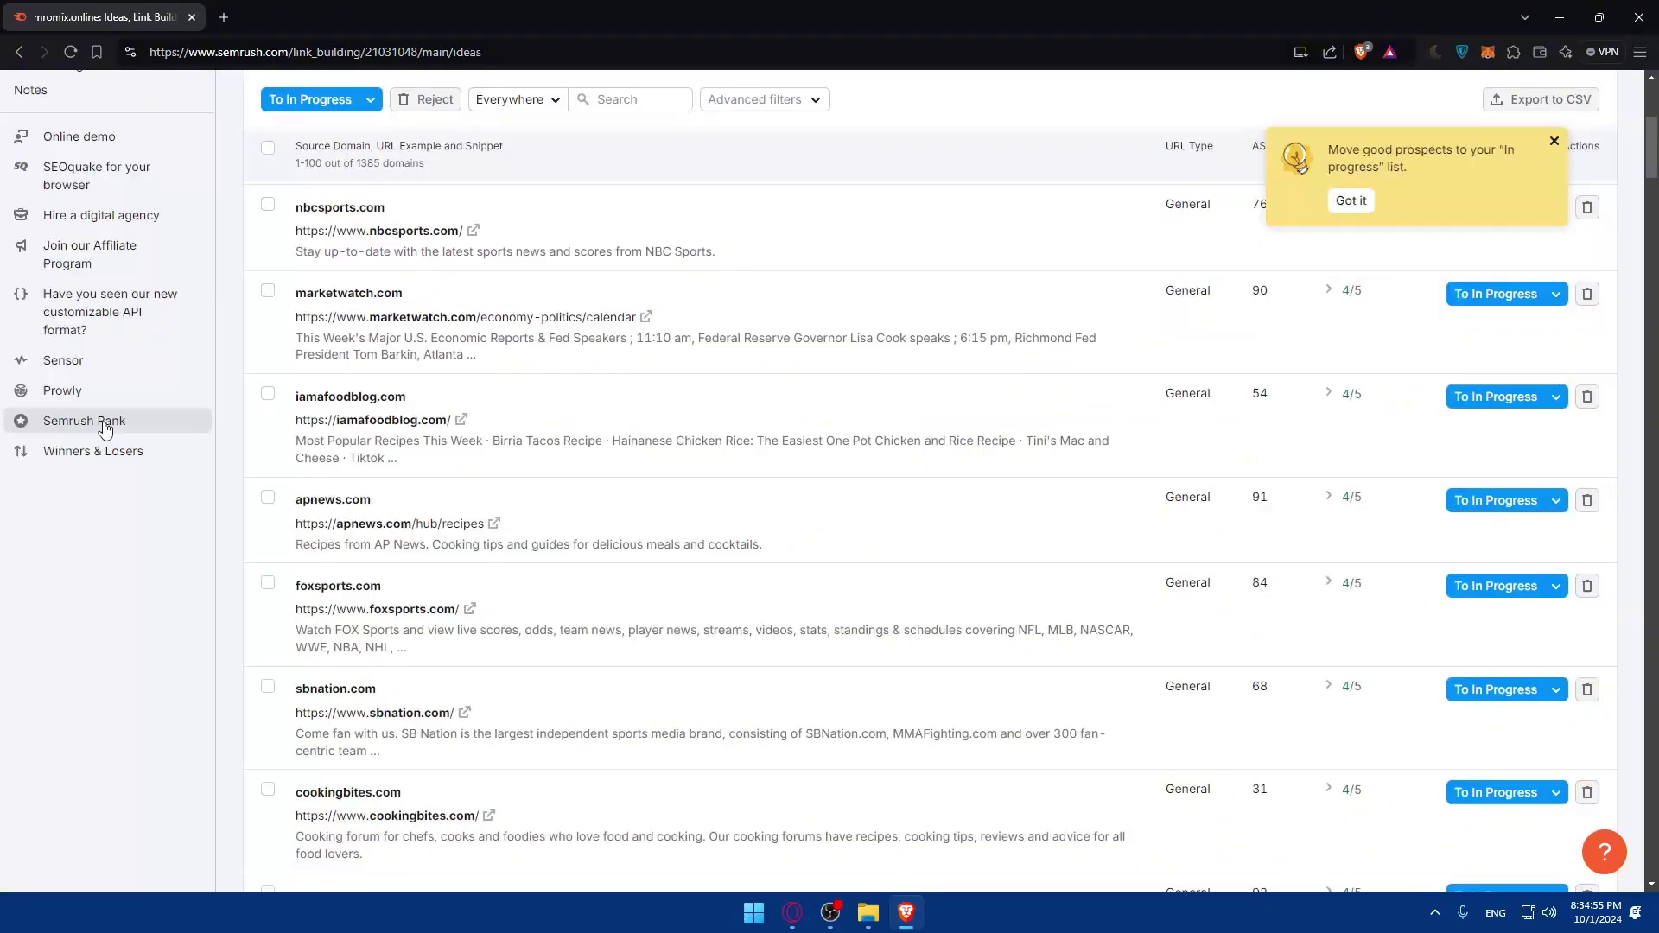
scroll(105, 427, up, 5)
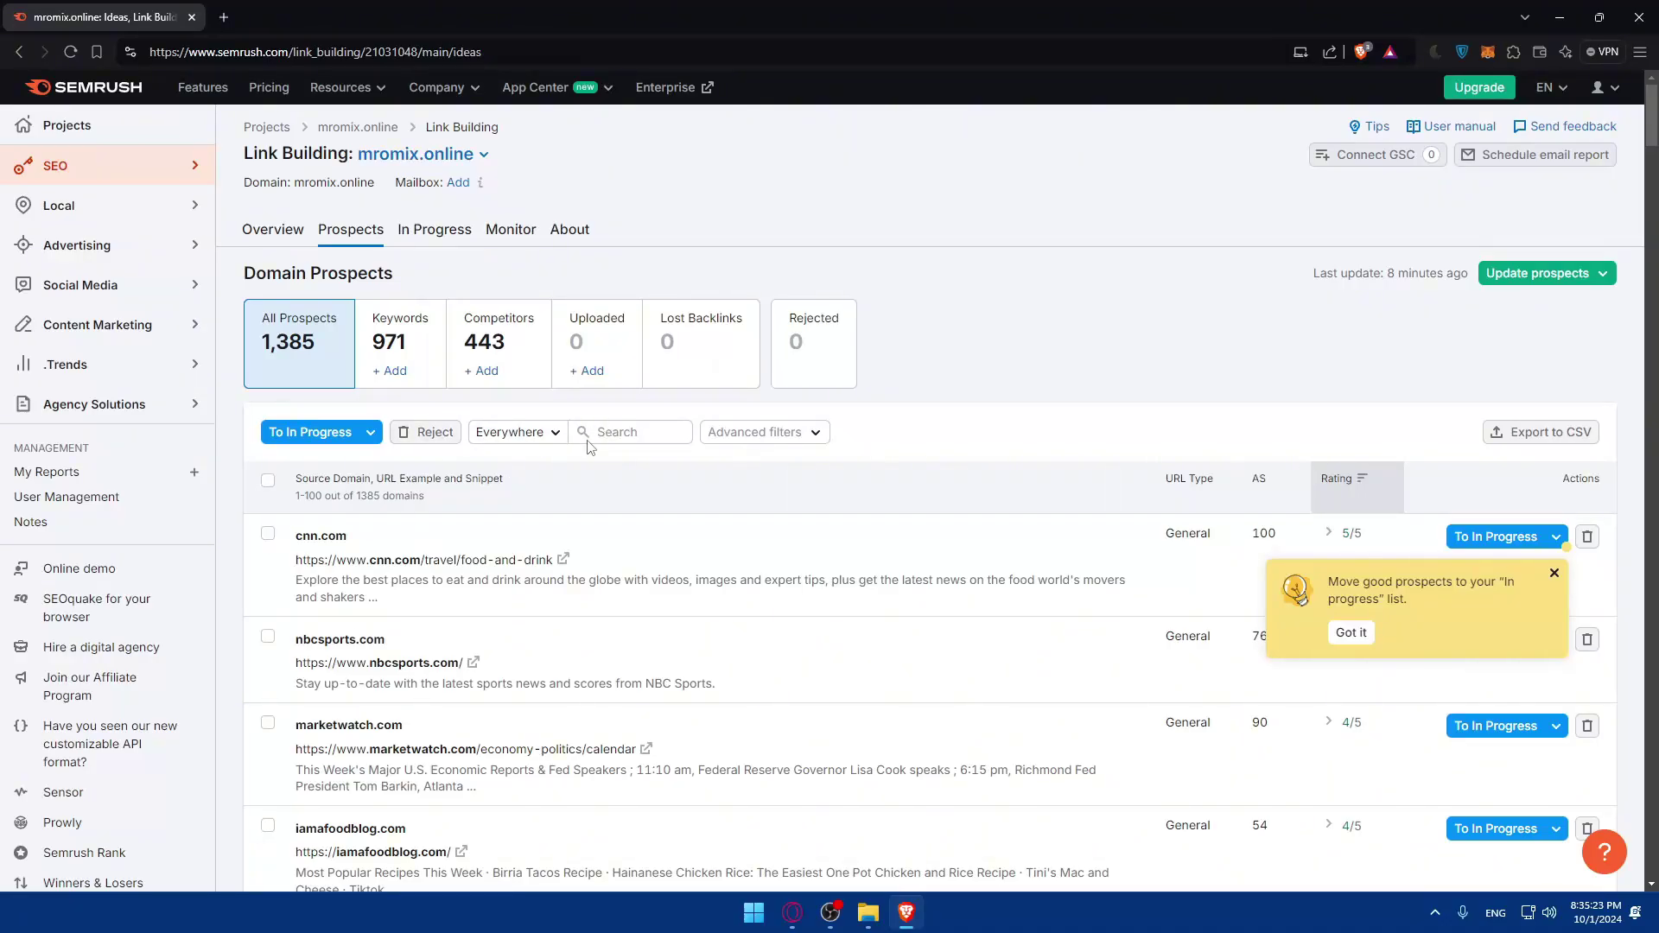
scroll(590, 446, down, 5)
scroll(837, 413, up, 4)
scroll(680, 374, up, 2)
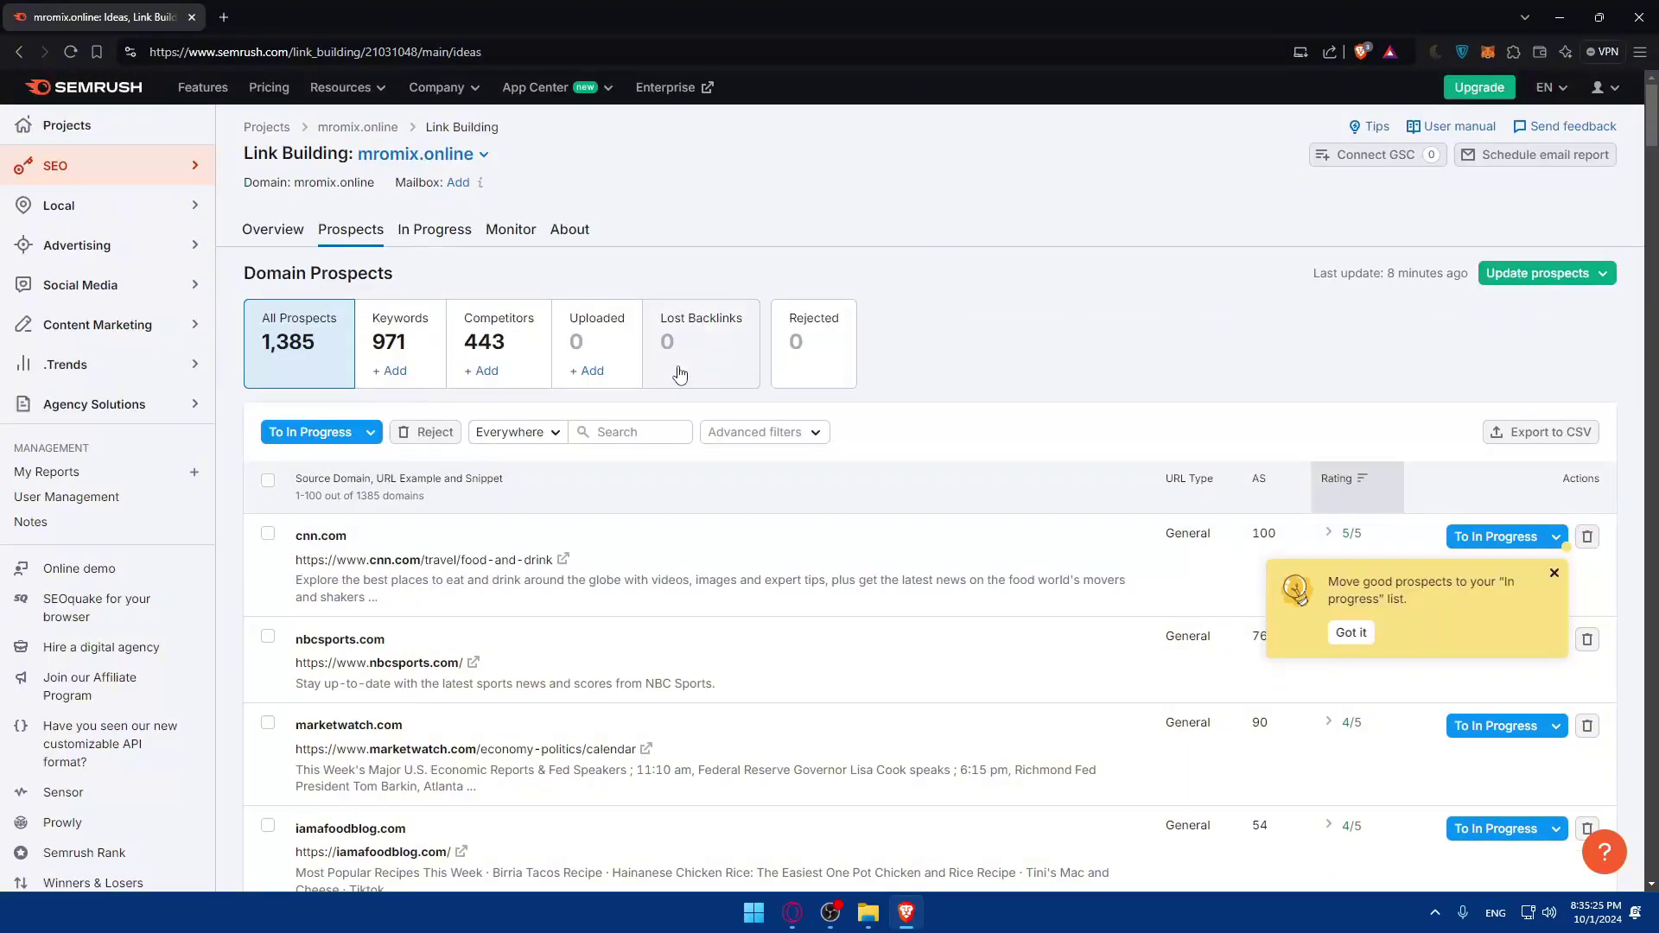
Open a blank browser tab, close the Semrush tab and minimize the browser window
click(224, 18)
click(192, 18)
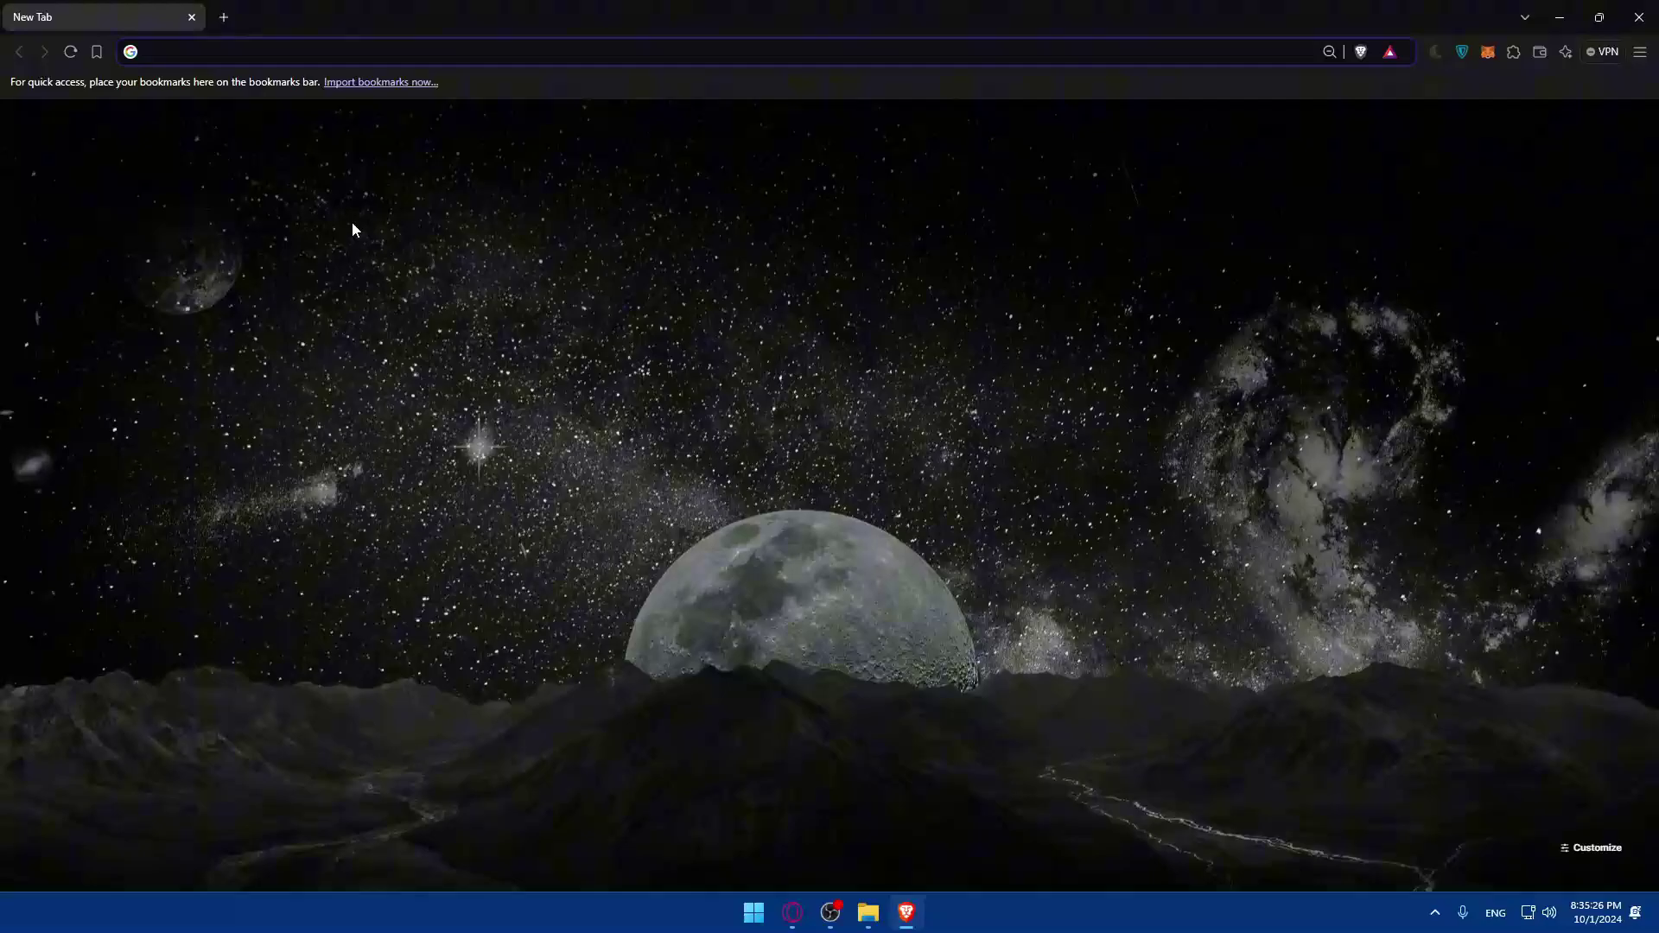
click(1558, 19)
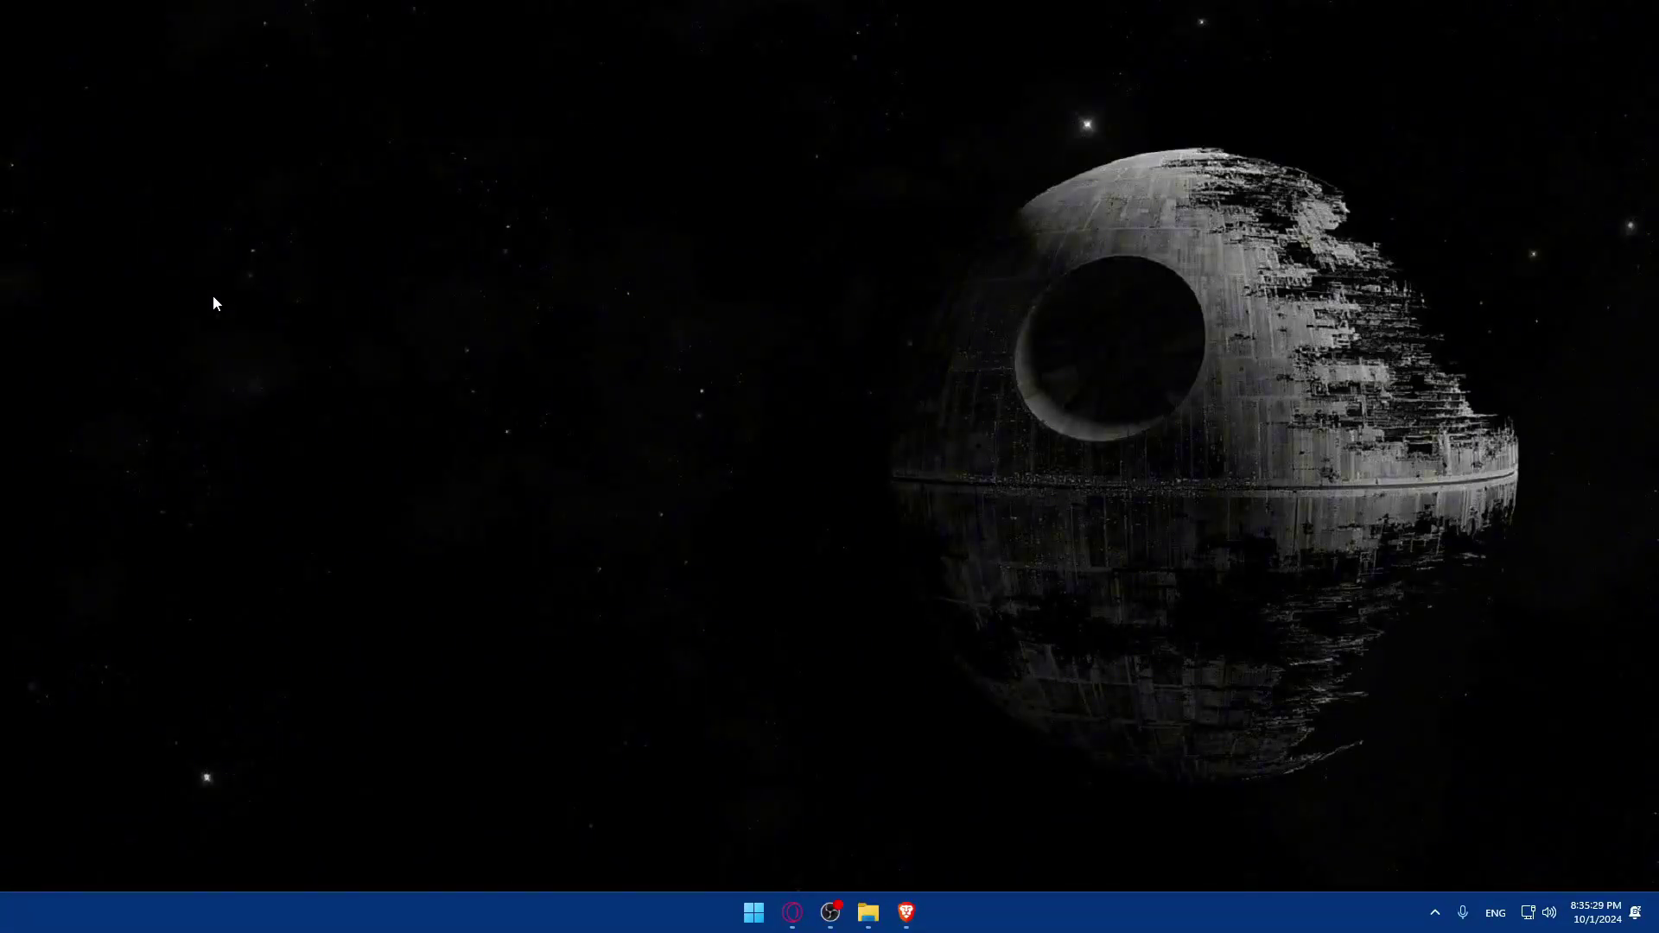